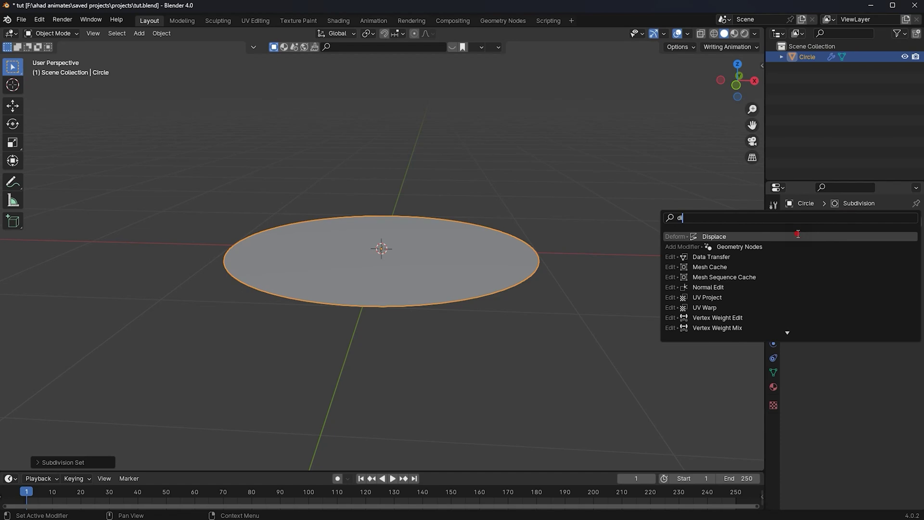
Step: Give the circle's Displace modifier a new texture and set the texture type to Clouds
{"action": "left_click", "coordinate": [883, 347]}
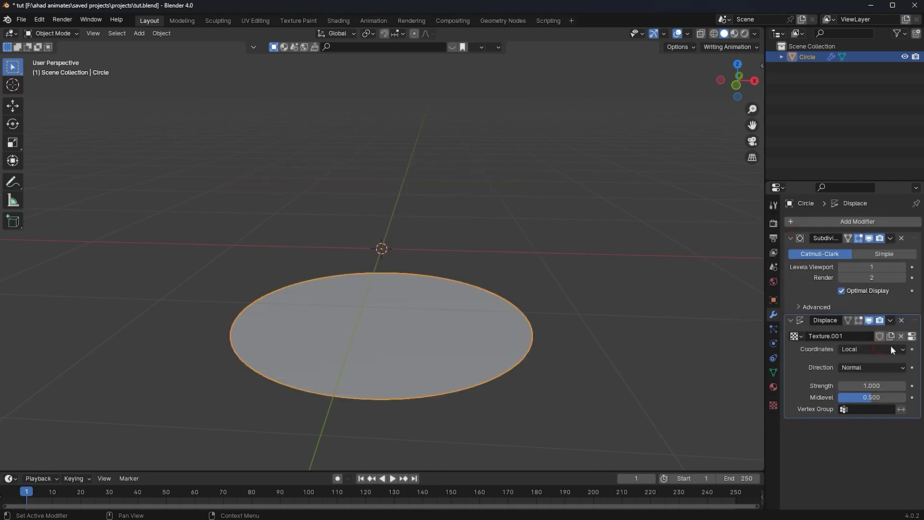
{"action": "left_click", "coordinate": [908, 336]}
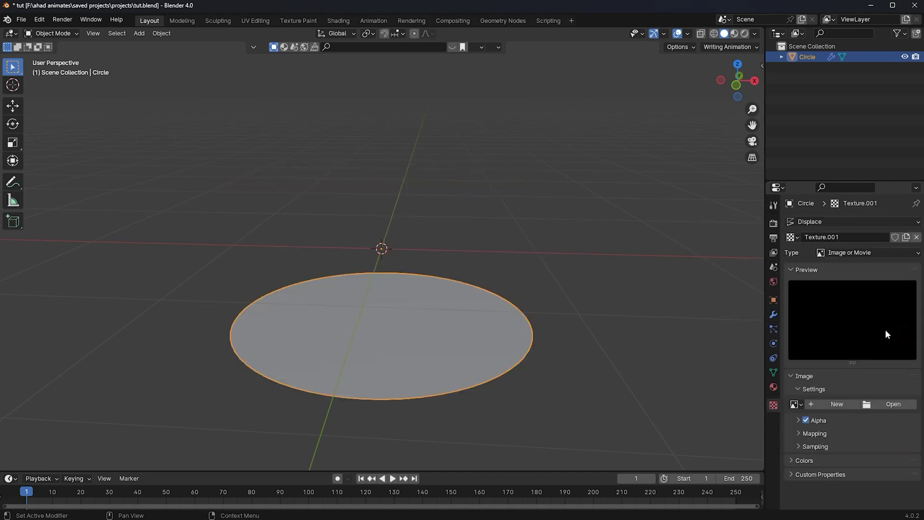
{"action": "left_click", "coordinate": [850, 251]}
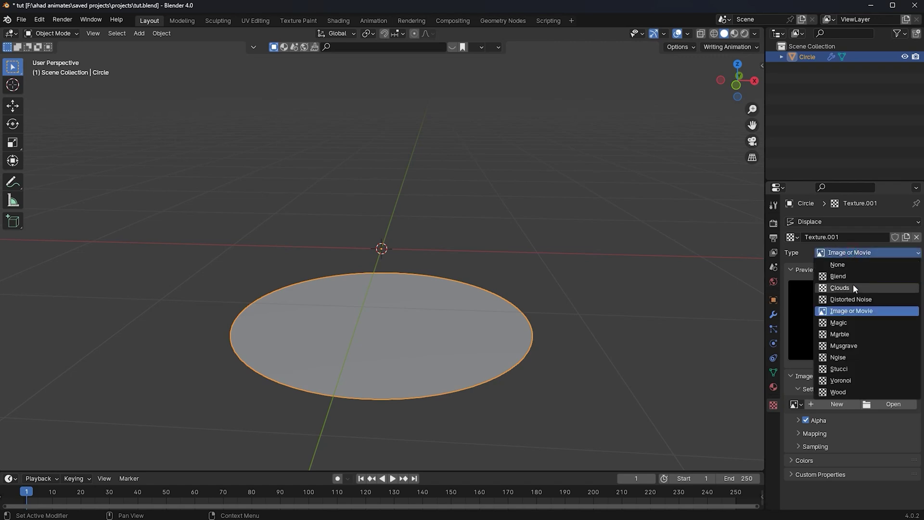
{"action": "left_click", "coordinate": [852, 287]}
Step: Set the Clouds texture's size to 0.26 and shade the circle smooth
{"action": "double_click", "coordinate": [872, 437]}
{"action": "type", "text": "0.02"}
{"action": "key", "text": "Return"}
{"action": "left_click_drag", "start_coordinate": [871, 437], "coordinate": [886, 436]}
{"action": "right_click", "coordinate": [451, 151]}
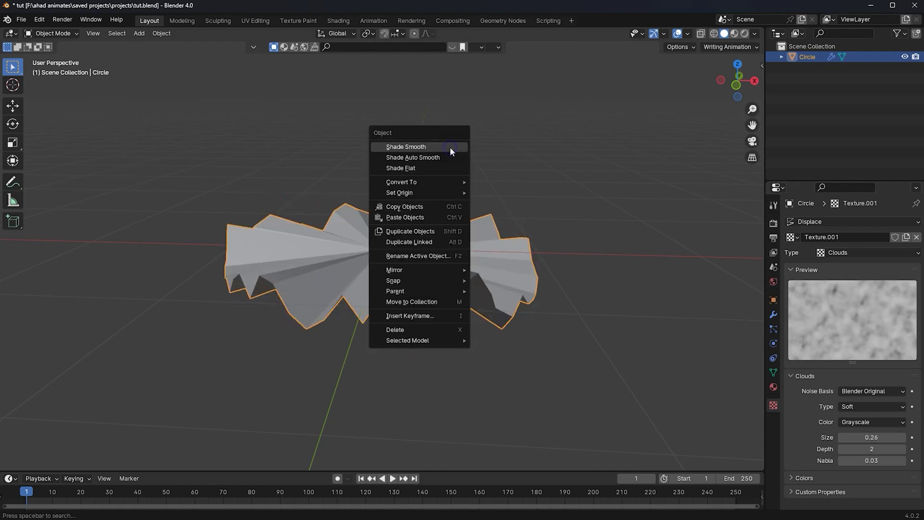
{"action": "left_click", "coordinate": [451, 147]}
Step: Move the Subdivision modifier below Displace and set its viewport levels to 2
{"action": "left_click", "coordinate": [773, 314]}
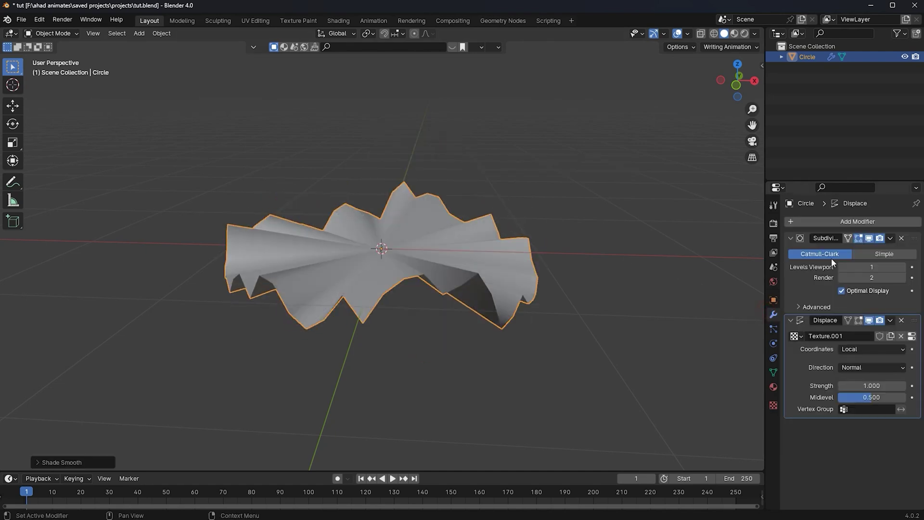
{"action": "left_click_drag", "start_coordinate": [913, 241], "coordinate": [909, 337]}
{"action": "middle_click_drag", "start_coordinate": [581, 183], "coordinate": [533, 215]}
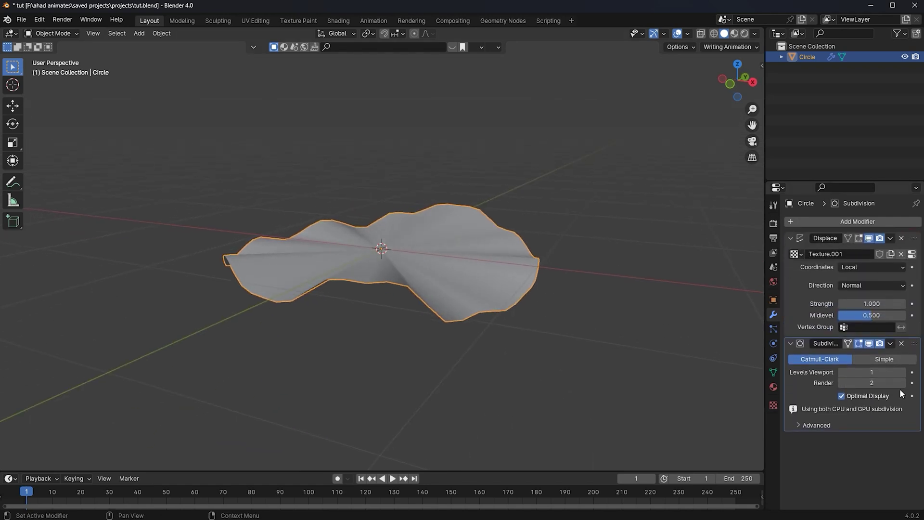
{"action": "left_click", "coordinate": [904, 372]}
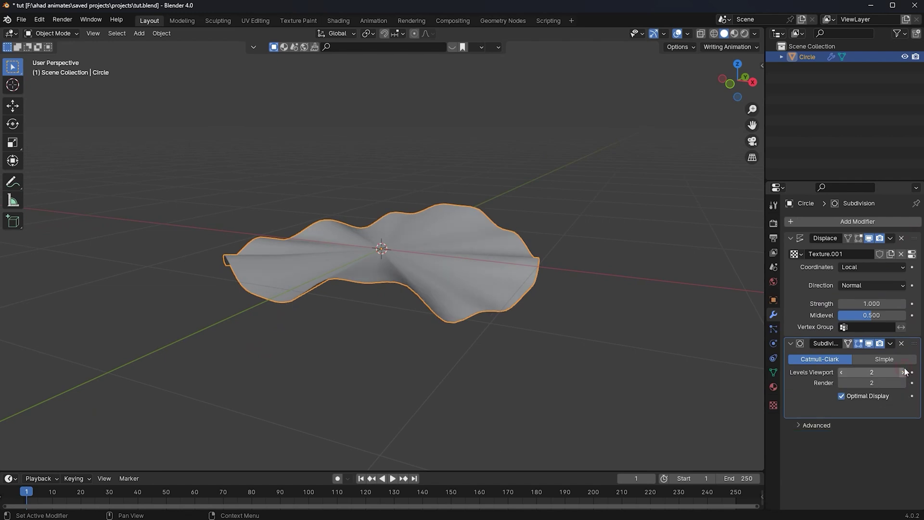
Step: Set the Displace modifier's strength to 0.2
{"action": "left_click_drag", "start_coordinate": [884, 302], "coordinate": [833, 302]}
{"action": "left_click", "coordinate": [885, 303]}
{"action": "type", "text": "0"}
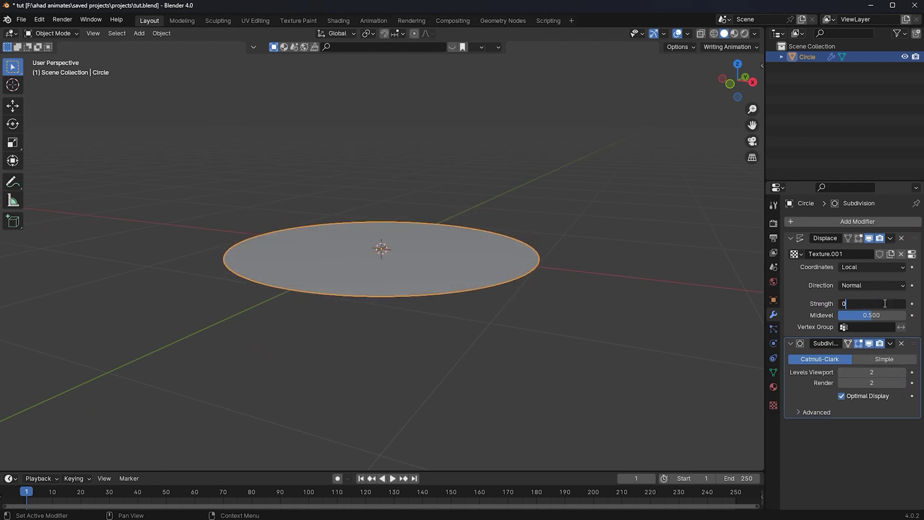
{"action": "key", "text": "Return"}
Step: Inset the circle's face in Edit Mode down to a small ring around the centre, and return to Object Mode
{"action": "middle_click_drag", "start_coordinate": [604, 255], "coordinate": [530, 272]}
{"action": "key", "text": "Tab"}
{"action": "key", "text": "i"}
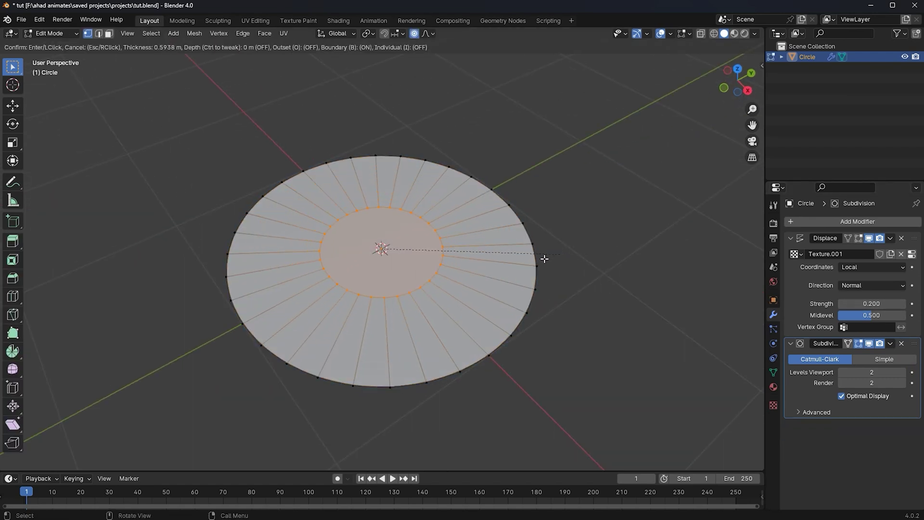
{"action": "left_click", "coordinate": [528, 270]}
{"action": "key", "text": "Tab"}
{"action": "middle_click_drag", "start_coordinate": [530, 272], "coordinate": [552, 233]}
{"action": "key", "text": "Tab"}
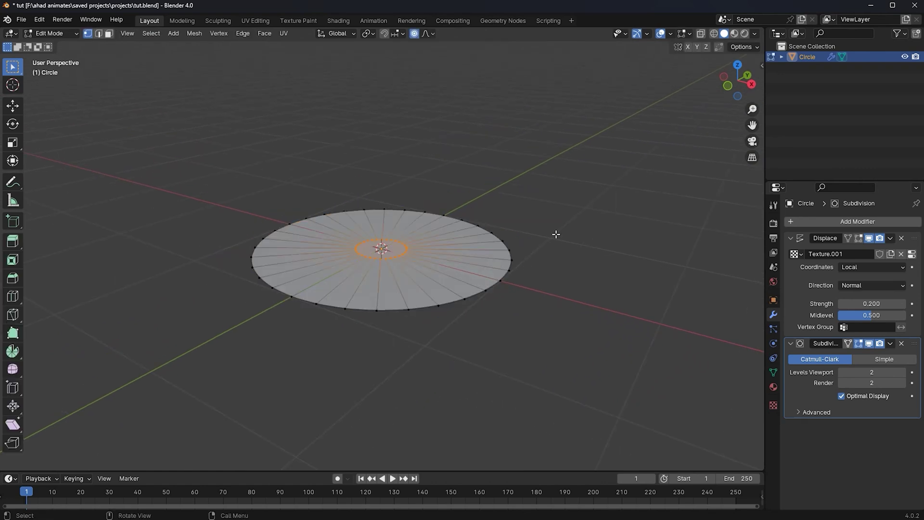
{"action": "key", "text": "Tab"}
Step: Add a Solidify modifier to the circle
{"action": "left_click", "coordinate": [829, 218]}
{"action": "left_click", "coordinate": [830, 217]}
{"action": "type", "text": "s"}
{"action": "key", "text": "Down"}
{"action": "key", "text": "Return"}
Step: Add a Bevel modifier to the circle
{"action": "left_click", "coordinate": [817, 225]}
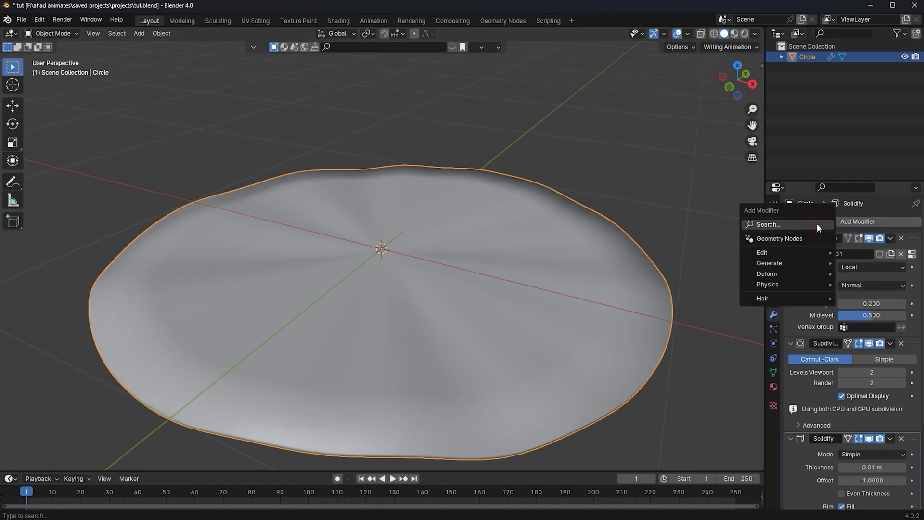
{"action": "left_click", "coordinate": [816, 223]}
{"action": "type", "text": "b"}
{"action": "key", "text": "Down"}
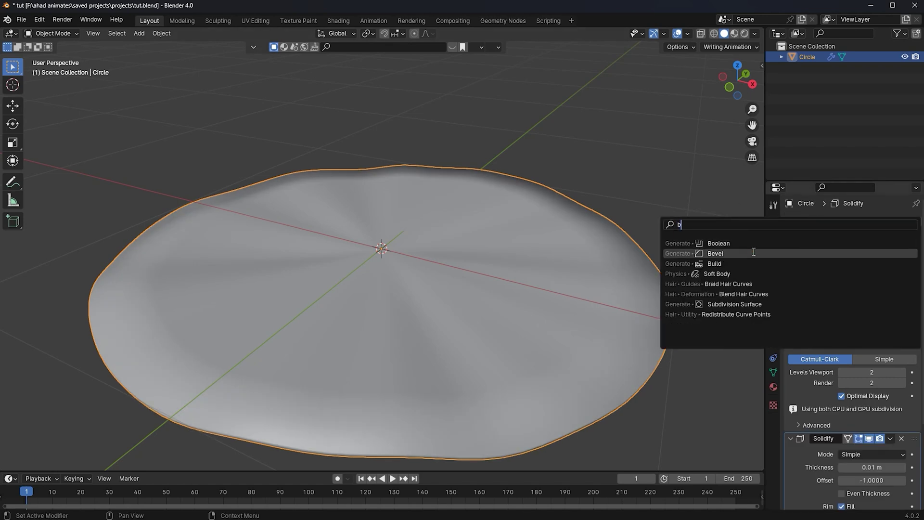
{"action": "key", "text": "Return"}
Step: Move the Subdivision modifier to the end of the stack, after Solidify and Bevel
{"action": "scroll", "coordinate": [577, 232], "scroll_direction": "down", "scroll_amount": 5}
{"action": "scroll", "coordinate": [890, 332], "scroll_direction": "down", "scroll_amount": 8}
{"action": "scroll", "coordinate": [856, 310], "scroll_direction": "up", "scroll_amount": 8}
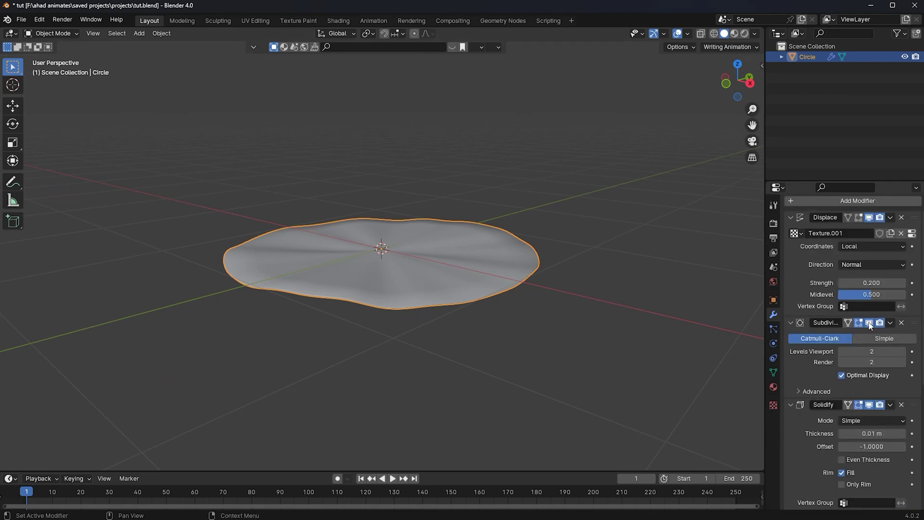
{"action": "left_click", "coordinate": [901, 322]}
{"action": "scroll", "coordinate": [856, 358], "scroll_direction": "down", "scroll_amount": 7}
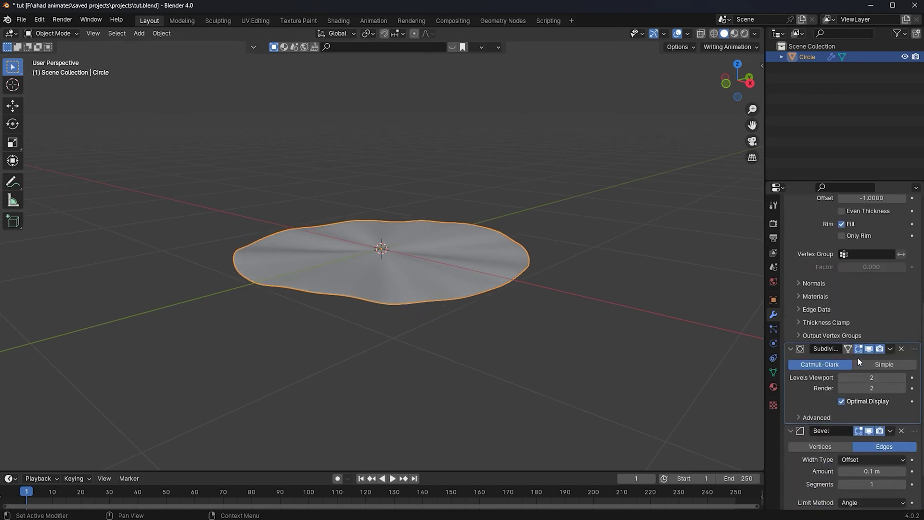
{"action": "left_click_drag", "start_coordinate": [917, 352], "coordinate": [914, 487]}
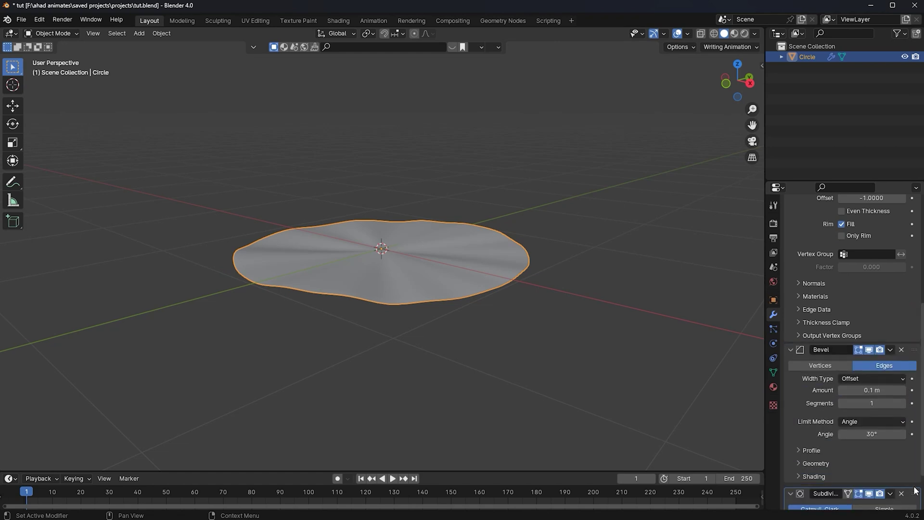
Step: Apply the circle's scale
{"action": "right_click", "coordinate": [268, 231]}
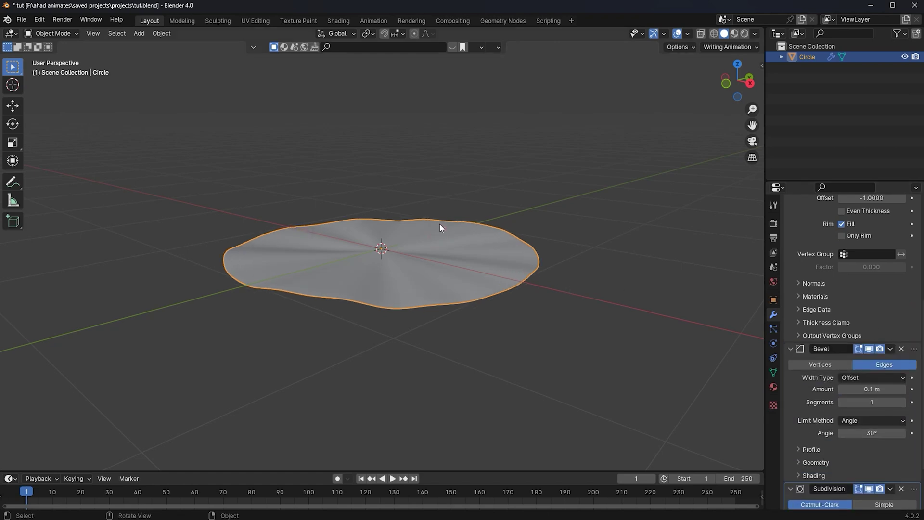
{"action": "key", "text": "ctrl+a"}
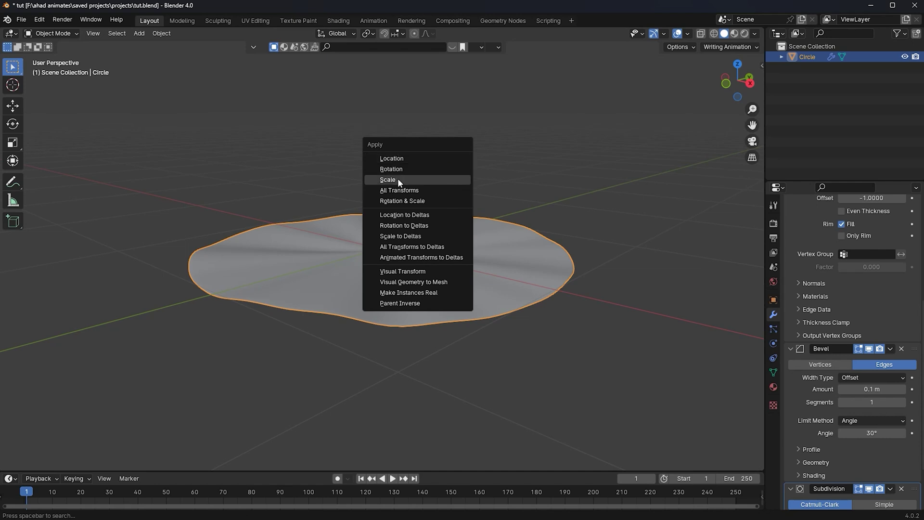
{"action": "left_click", "coordinate": [394, 180]}
Step: Set the Solidify modifier's thickness to 0.15 m
{"action": "scroll", "coordinate": [570, 215], "scroll_direction": "up", "scroll_amount": 4}
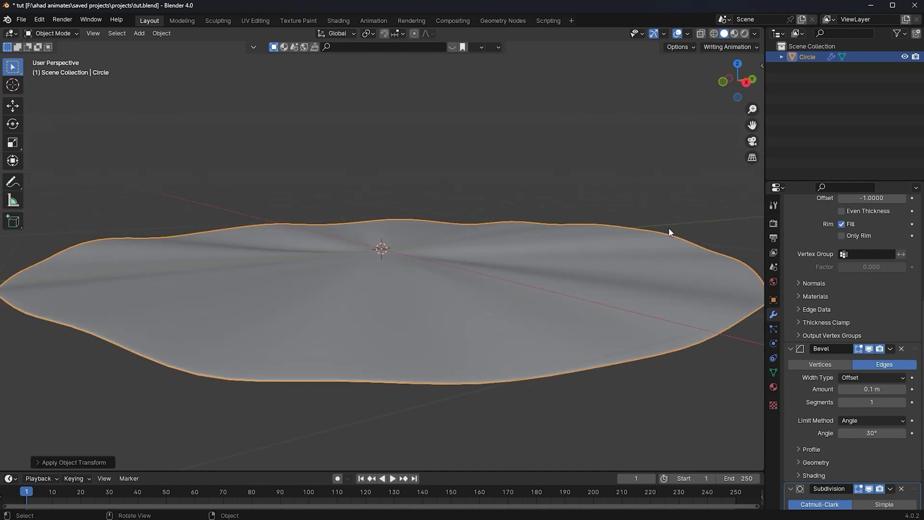
{"action": "scroll", "coordinate": [861, 244], "scroll_direction": "up", "scroll_amount": 4}
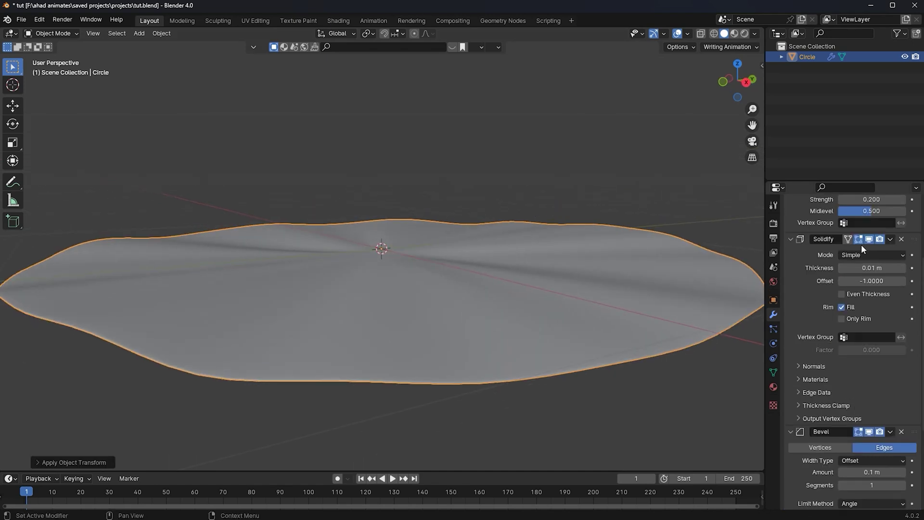
{"action": "left_click_drag", "start_coordinate": [869, 269], "coordinate": [870, 269]}
{"action": "left_click", "coordinate": [870, 269]}
{"action": "type", "text": "0."}
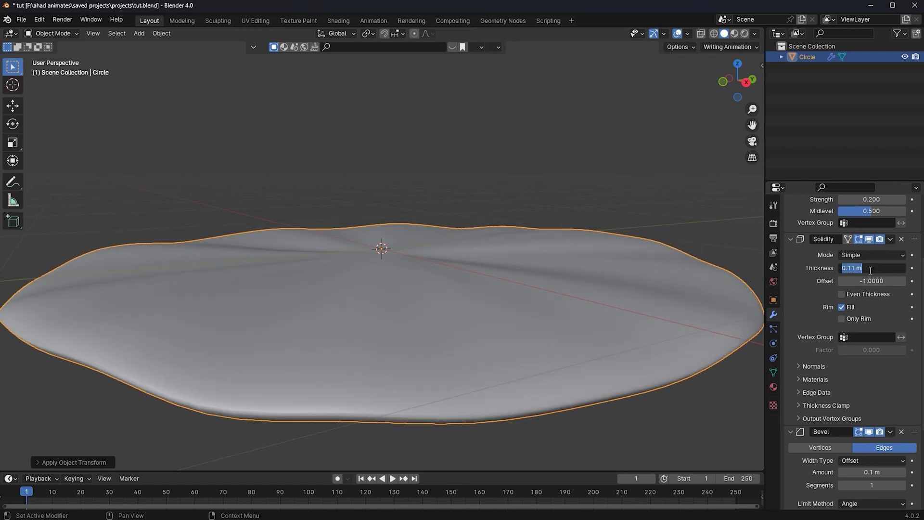
{"action": "key", "text": "Return"}
Step: Set the Bevel modifier's amount to 0.12 m and its segments to 3
{"action": "scroll", "coordinate": [874, 337], "scroll_direction": "down", "scroll_amount": 6}
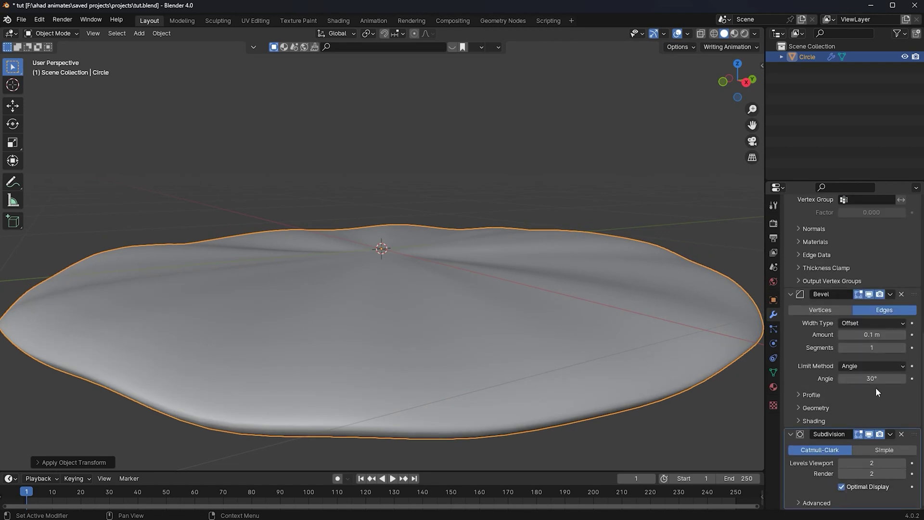
{"action": "left_click", "coordinate": [870, 334]}
{"action": "type", "text": "0.12"}
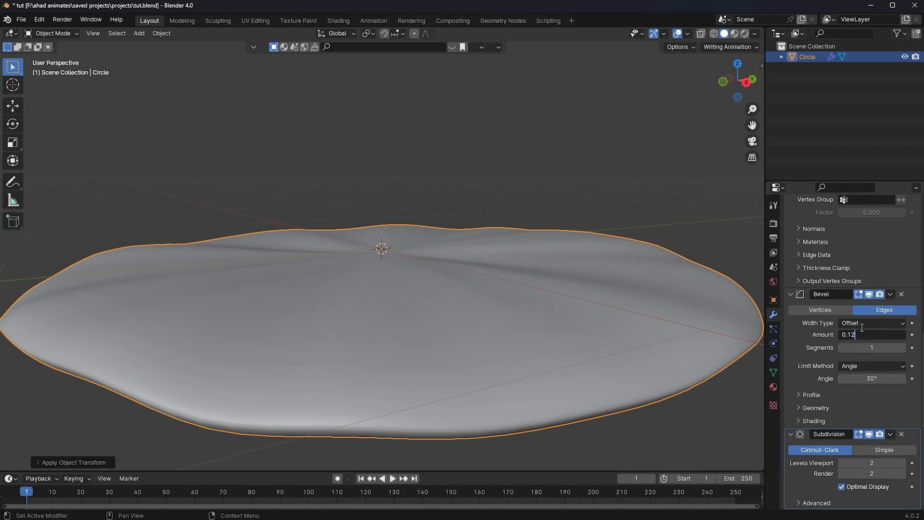
{"action": "key", "text": "Return"}
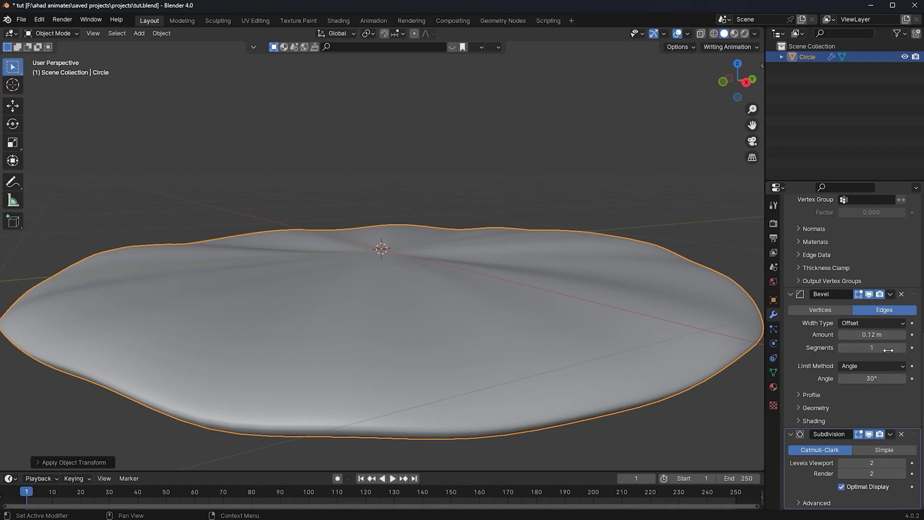
{"action": "left_click", "coordinate": [903, 347]}
{"action": "left_click", "coordinate": [903, 347]}
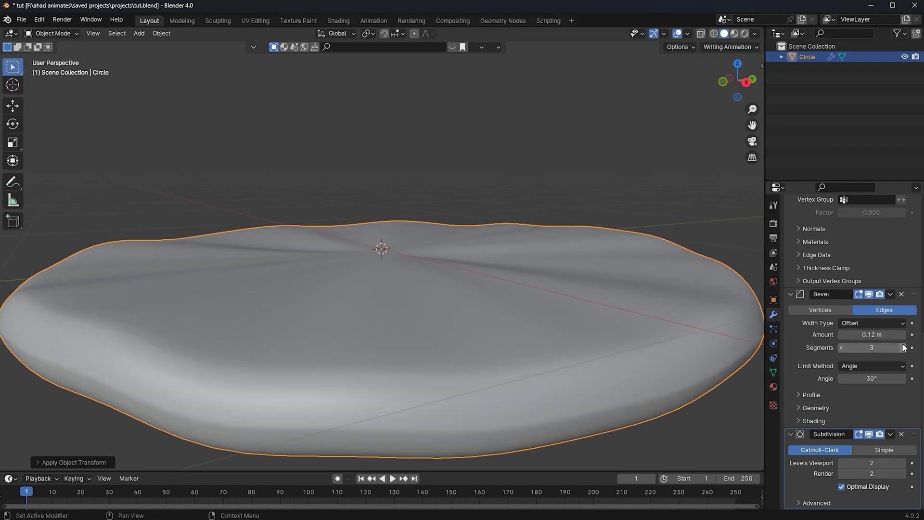
Step: Reduce the Bevel modifier's amount to 0.05 m
{"action": "left_click_drag", "start_coordinate": [888, 335], "coordinate": [840, 335]}
{"action": "left_click", "coordinate": [890, 335]}
{"action": "type", "text": "0.0"}
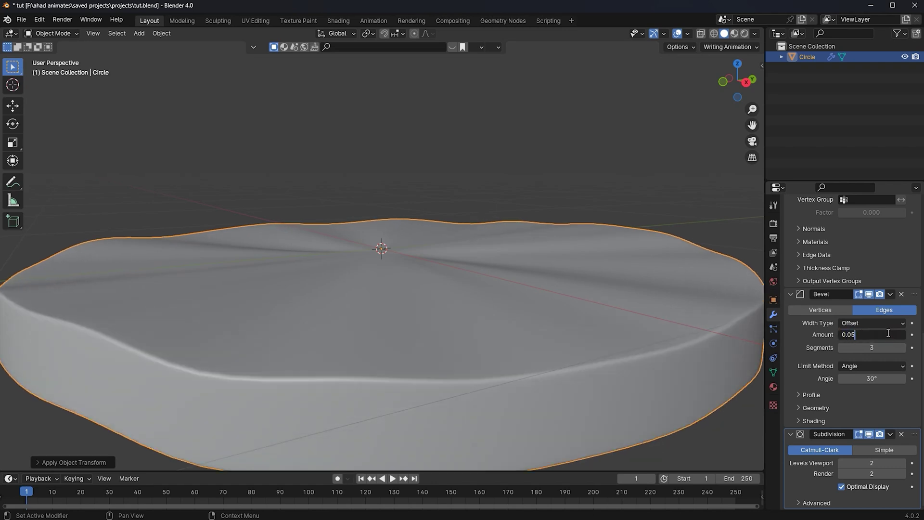
{"action": "type", "text": "5"}
{"action": "key", "text": "Return"}
Step: Examine the disc's thickness and rounded rim from above and from the side
{"action": "scroll", "coordinate": [631, 184], "scroll_direction": "down", "scroll_amount": 6}
{"action": "middle_click_drag", "start_coordinate": [552, 229], "coordinate": [587, 193]}
{"action": "scroll", "coordinate": [510, 219], "scroll_direction": "up", "scroll_amount": 4}
{"action": "mouse_move", "coordinate": [471, 235]}
{"action": "middle_mouse_down"}
{"action": "mouse_move", "coordinate": [446, 158]}
{"action": "mouse_move", "coordinate": [483, 246]}
{"action": "middle_mouse_up"}
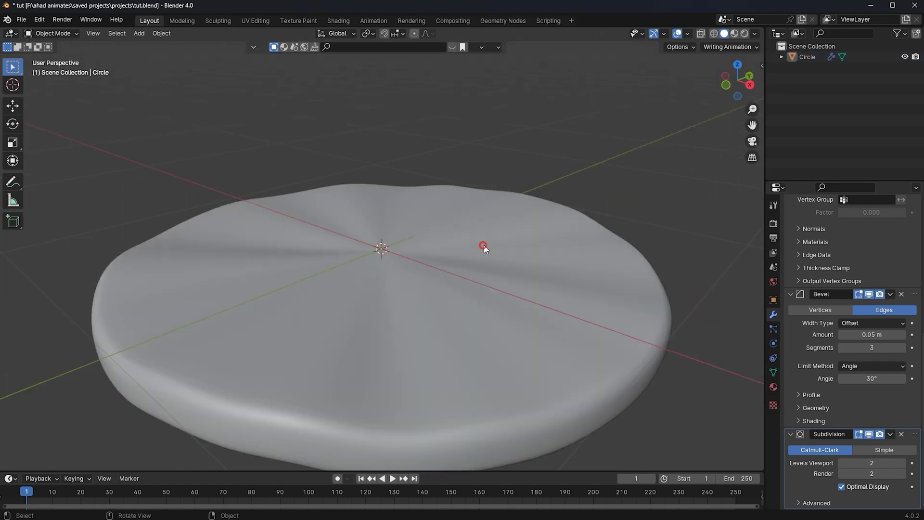
{"action": "left_click", "coordinate": [484, 247]}
{"action": "scroll", "coordinate": [886, 275], "scroll_direction": "up", "scroll_amount": 8}
{"action": "middle_click_drag", "start_coordinate": [375, 225], "coordinate": [375, 272]}
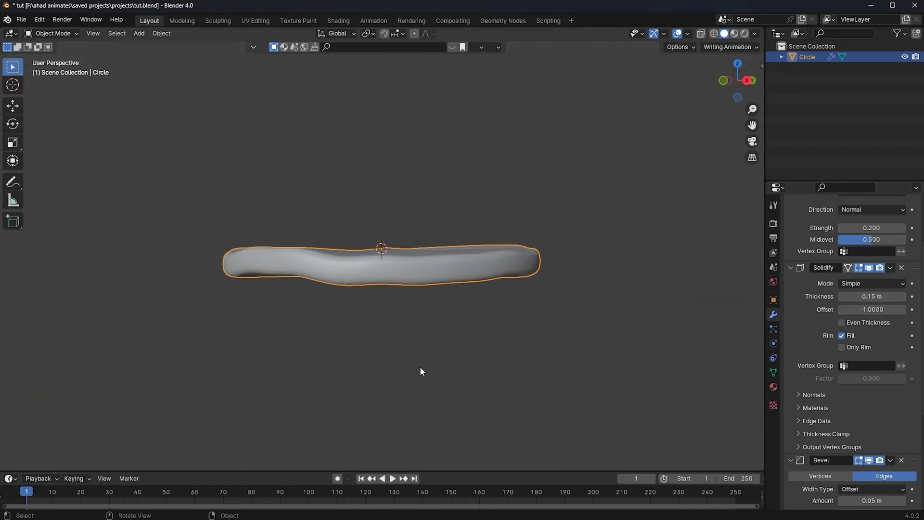
Step: Reduce the Solidify modifier's thickness to 0.08 m
{"action": "scroll", "coordinate": [838, 306], "scroll_direction": "down", "scroll_amount": 8}
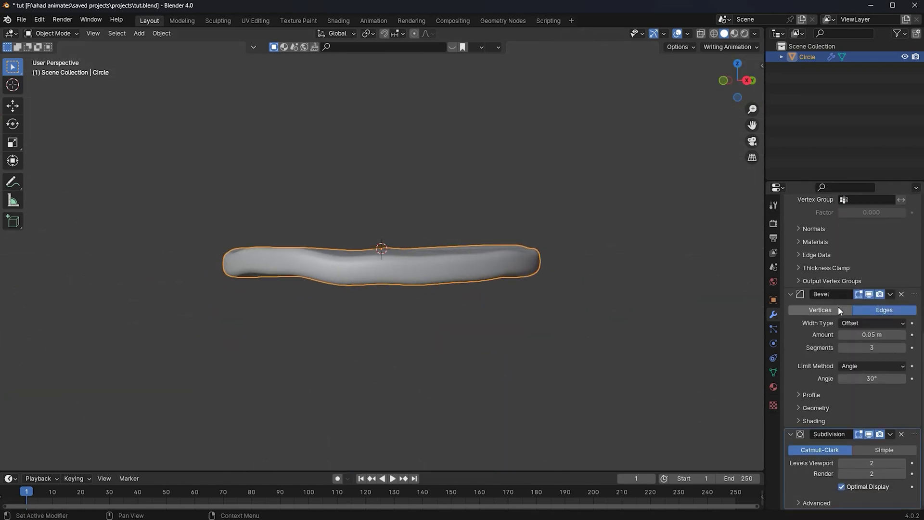
{"action": "scroll", "coordinate": [848, 307], "scroll_direction": "up", "scroll_amount": 6}
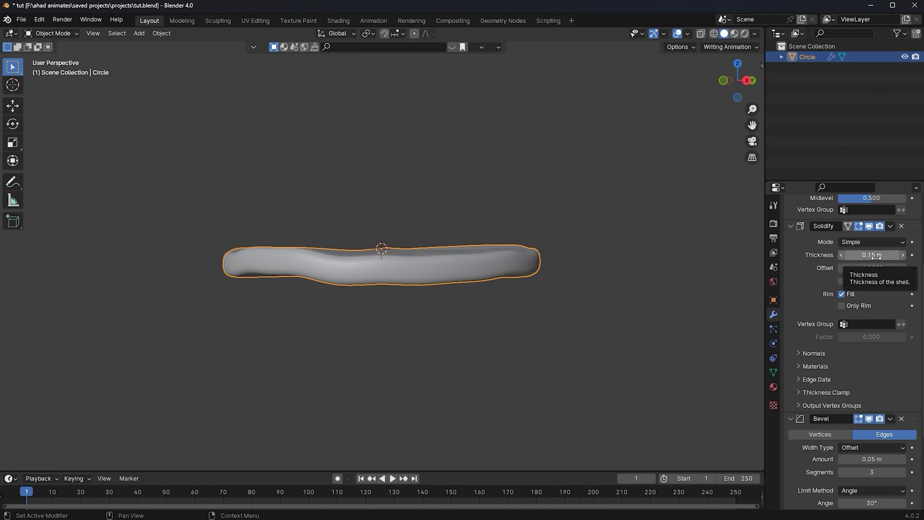
{"action": "left_click", "coordinate": [874, 256]}
{"action": "type", "text": "0"}
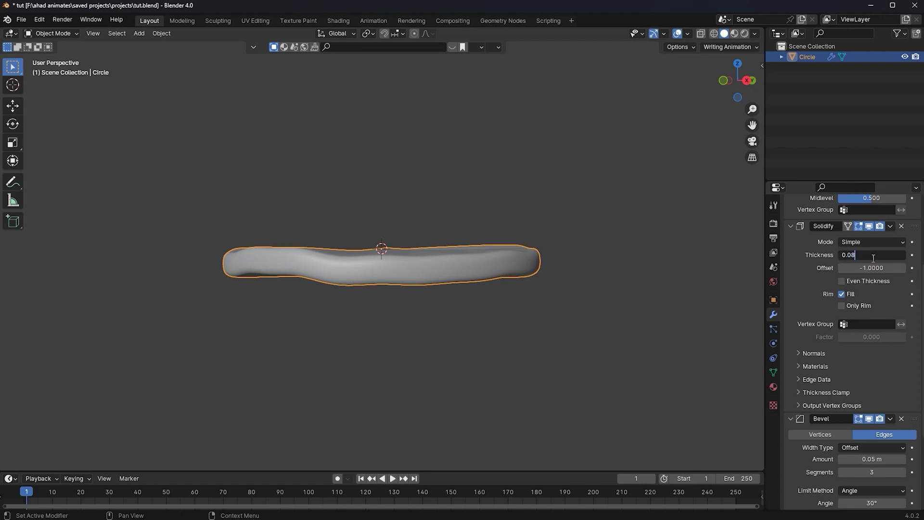
{"action": "type", "text": ".08"}
{"action": "key", "text": "Return"}
Step: Lower the Bevel modifier's amount to 0.03 m, checking the shape of the disc's rim
{"action": "scroll", "coordinate": [563, 247], "scroll_direction": "up", "scroll_amount": 5}
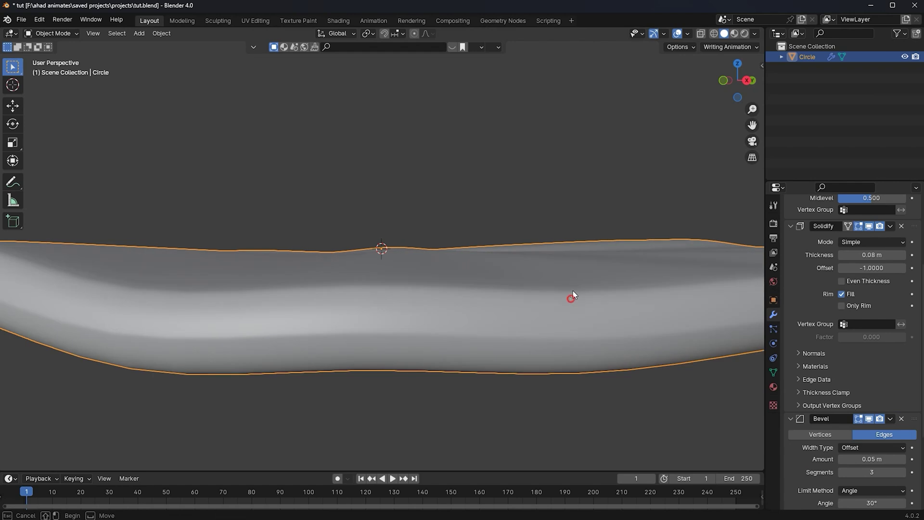
{"action": "left_click_drag", "start_coordinate": [897, 461], "coordinate": [878, 462]}
{"action": "scroll", "coordinate": [504, 247], "scroll_direction": "down", "scroll_amount": 2}
{"action": "scroll", "coordinate": [508, 265], "scroll_direction": "down", "scroll_amount": 2}
{"action": "middle_click_drag", "start_coordinate": [504, 246], "coordinate": [504, 205]}
Step: Deselect the disc and save the project file
{"action": "left_click", "coordinate": [604, 342]}
{"action": "scroll", "coordinate": [500, 255], "scroll_direction": "up", "scroll_amount": 1}
{"action": "key", "text": "ctrl+s"}
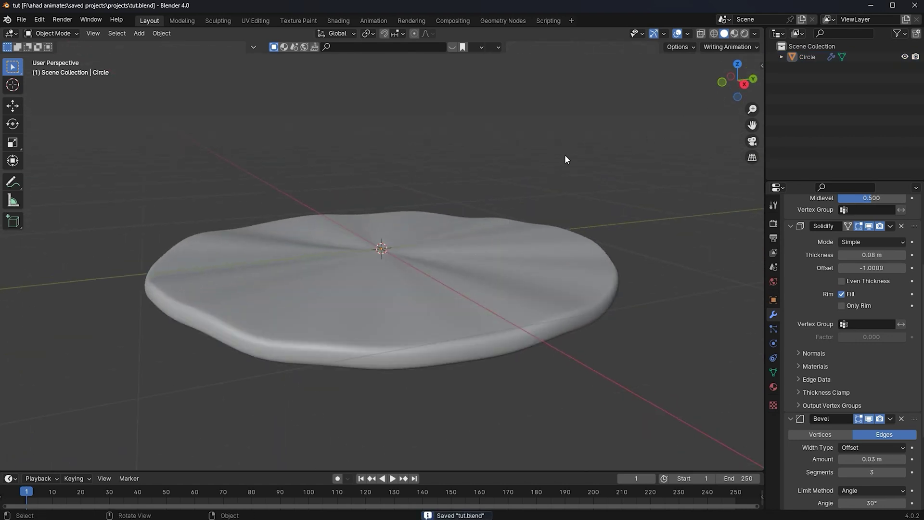
Step: Add a UV sphere at the centre of the disc and switch to the right orthographic view
{"action": "key", "text": "shift+a"}
{"action": "mouse_move", "coordinate": [520, 170]}
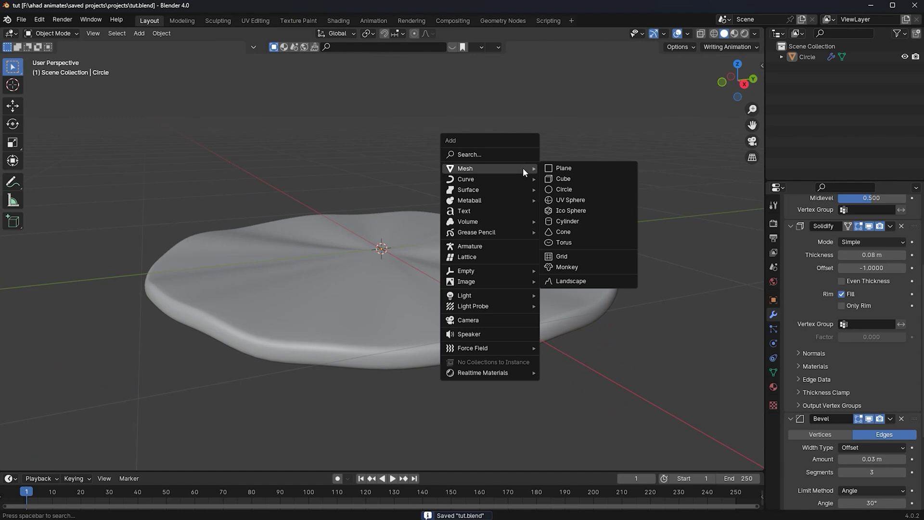
{"action": "left_click", "coordinate": [580, 200]}
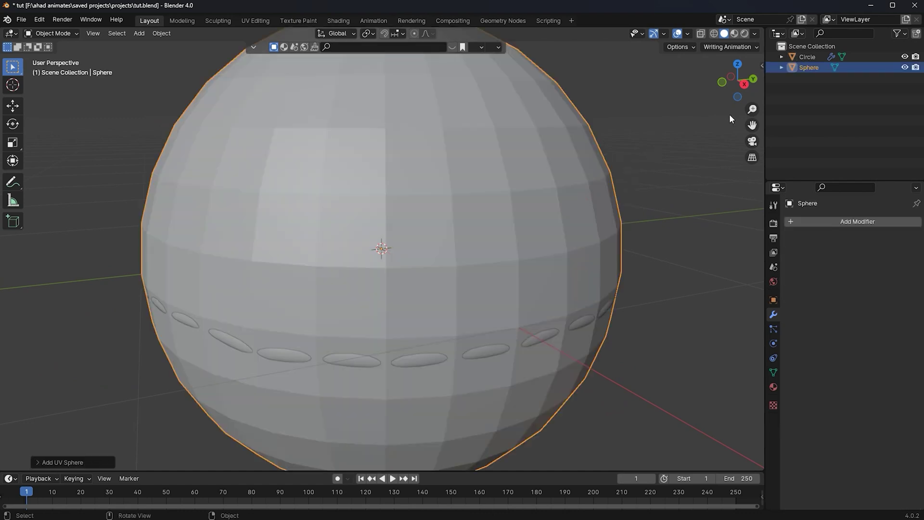
{"action": "left_click", "coordinate": [742, 85]}
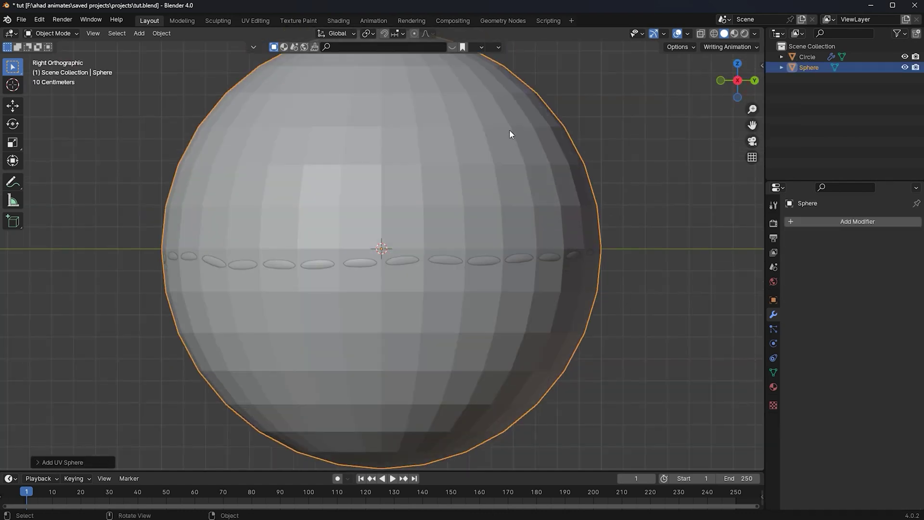
Step: Delete the vertices above the sphere's equator and shade the remaining hemisphere smooth
{"action": "key", "text": "Tab"}
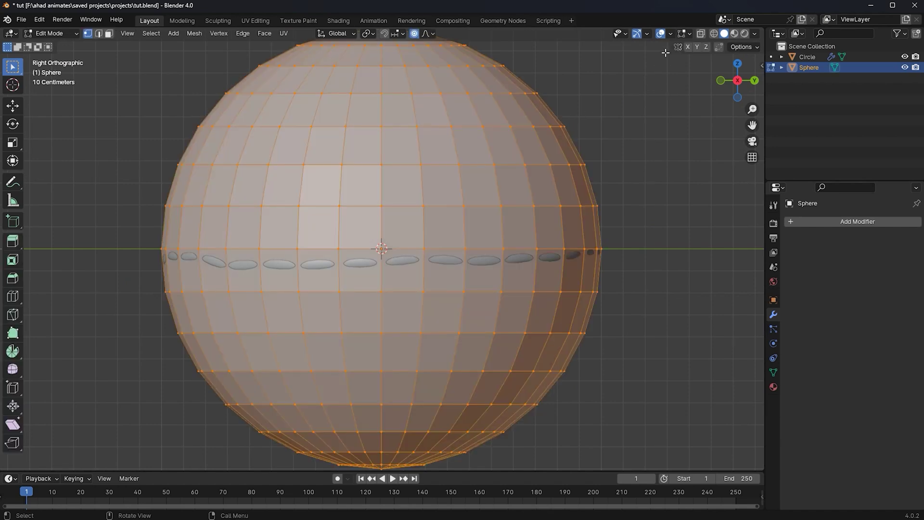
{"action": "left_click", "coordinate": [702, 34]}
{"action": "scroll", "coordinate": [538, 181], "scroll_direction": "down", "scroll_amount": 4}
{"action": "left_click_drag", "start_coordinate": [556, 100], "coordinate": [89, 236]}
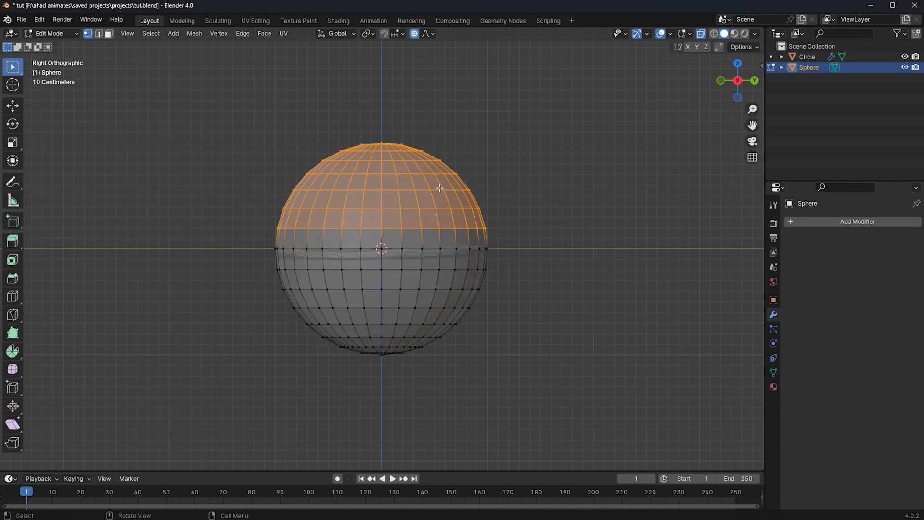
{"action": "key", "text": "x"}
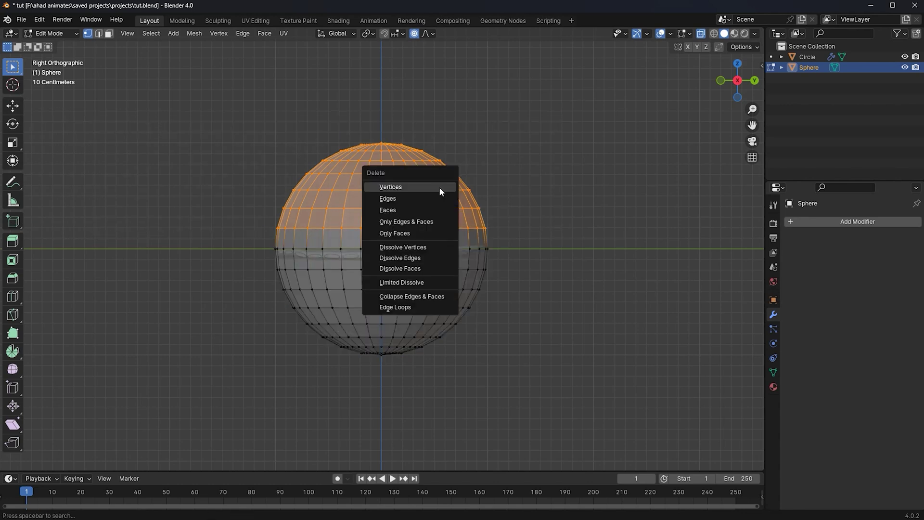
{"action": "left_click", "coordinate": [438, 187]}
{"action": "key", "text": "Tab"}
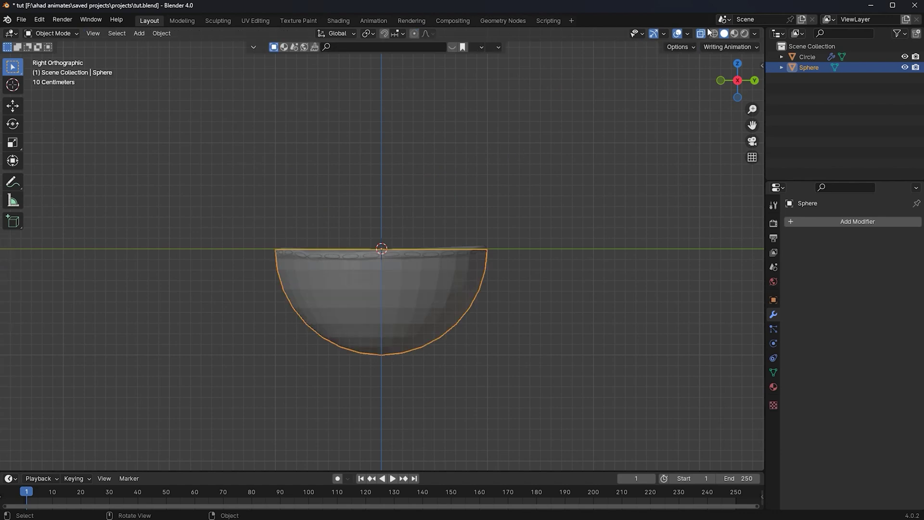
{"action": "left_click", "coordinate": [703, 33]}
{"action": "right_click", "coordinate": [516, 166]}
{"action": "left_click", "coordinate": [516, 163]}
Step: Resize the hemisphere slightly to match the disc's width and lower it about 0.03 m along Z under the rim
{"action": "scroll", "coordinate": [582, 277], "scroll_direction": "up", "scroll_amount": 1}
{"action": "scroll", "coordinate": [586, 277], "scroll_direction": "up", "scroll_amount": 3}
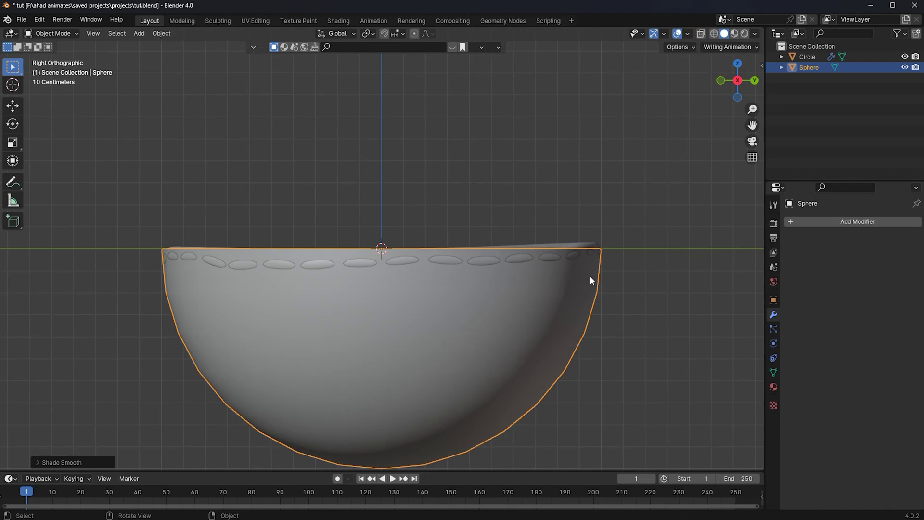
{"action": "key", "text": "s"}
{"action": "left_click", "coordinate": [603, 279]}
{"action": "scroll", "coordinate": [608, 265], "scroll_direction": "up", "scroll_amount": 2}
{"action": "key", "text": "g"}
{"action": "key", "text": "z"}
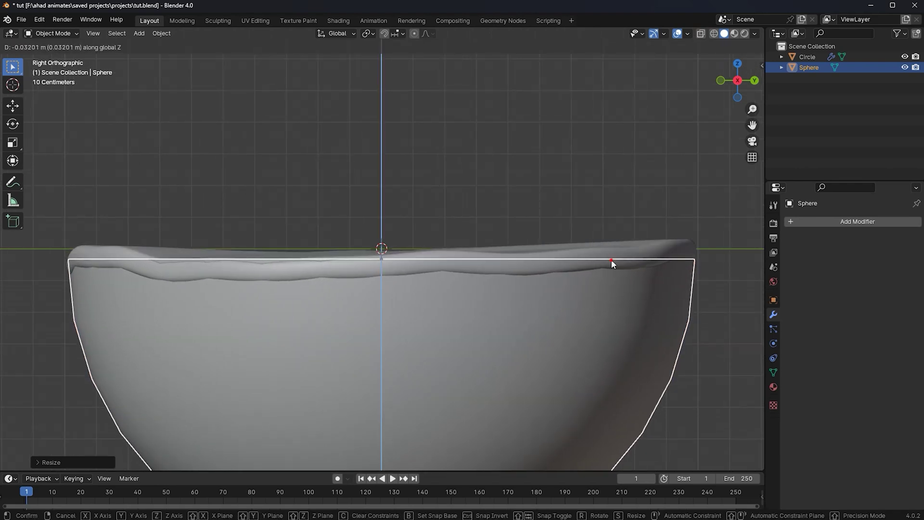
{"action": "left_click", "coordinate": [610, 259]}
Step: Scale the hemisphere down to about 0.997 so its upper edge sits within the disc's rim
{"action": "scroll", "coordinate": [688, 228], "scroll_direction": "up", "scroll_amount": 2}
{"action": "scroll", "coordinate": [726, 220], "scroll_direction": "down", "scroll_amount": 1}
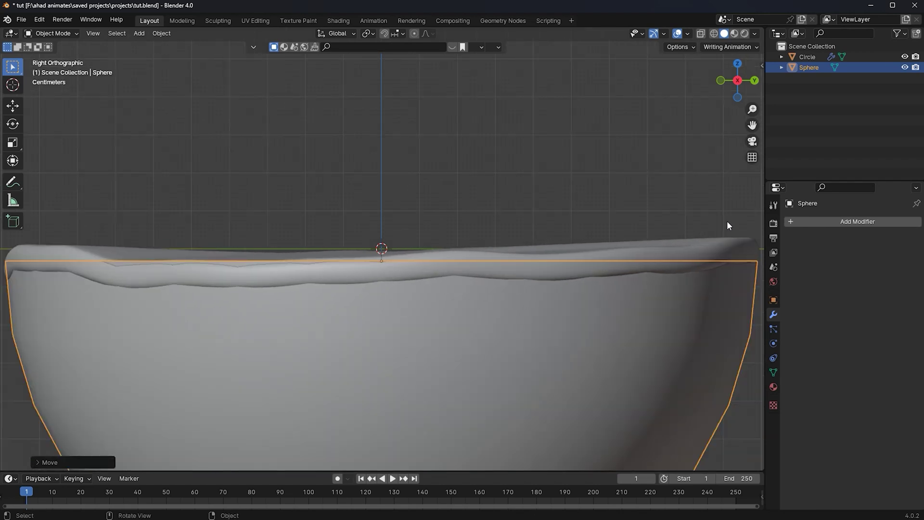
{"action": "scroll", "coordinate": [661, 239], "scroll_direction": "down", "scroll_amount": 1}
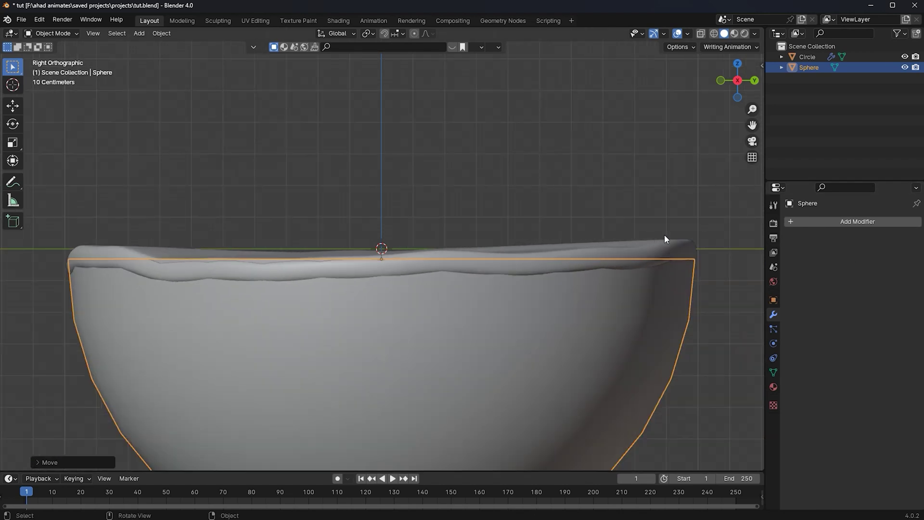
{"action": "key", "text": "s"}
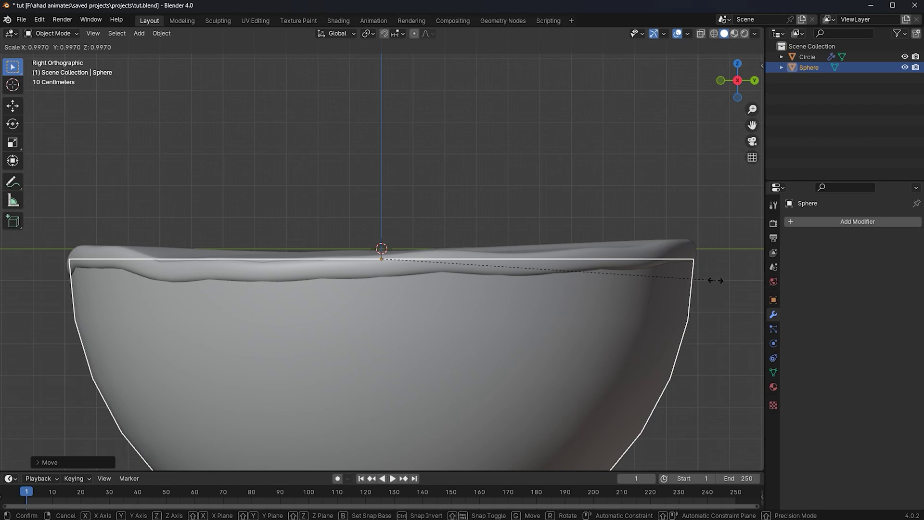
{"action": "left_click", "coordinate": [715, 279]}
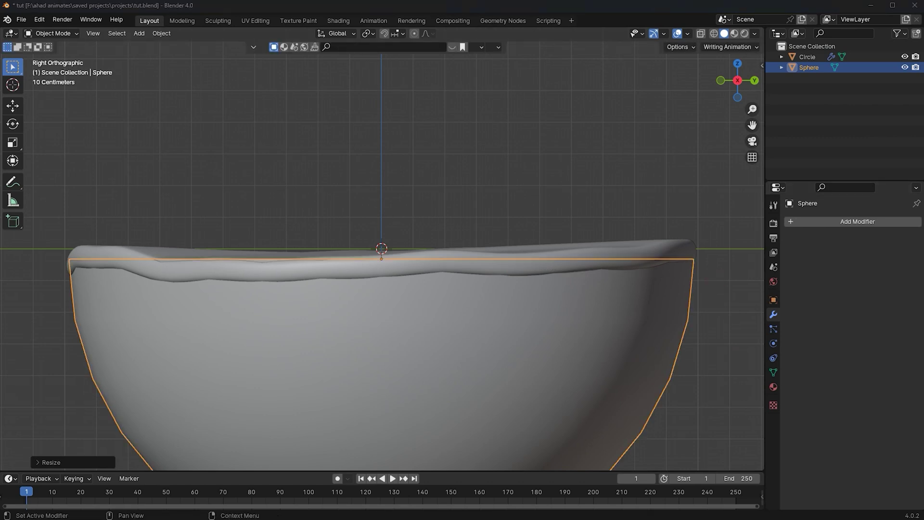
Step: Deselect the hemisphere and raise the wavy disc about 0.006 m along Z
{"action": "key", "text": "alt+a"}
{"action": "scroll", "coordinate": [405, 267], "scroll_direction": "down", "scroll_amount": 3}
{"action": "middle_click_drag", "start_coordinate": [477, 256], "coordinate": [445, 247]}
{"action": "scroll", "coordinate": [445, 247], "scroll_direction": "up", "scroll_amount": 5}
{"action": "scroll", "coordinate": [350, 272], "scroll_direction": "up", "scroll_amount": 1}
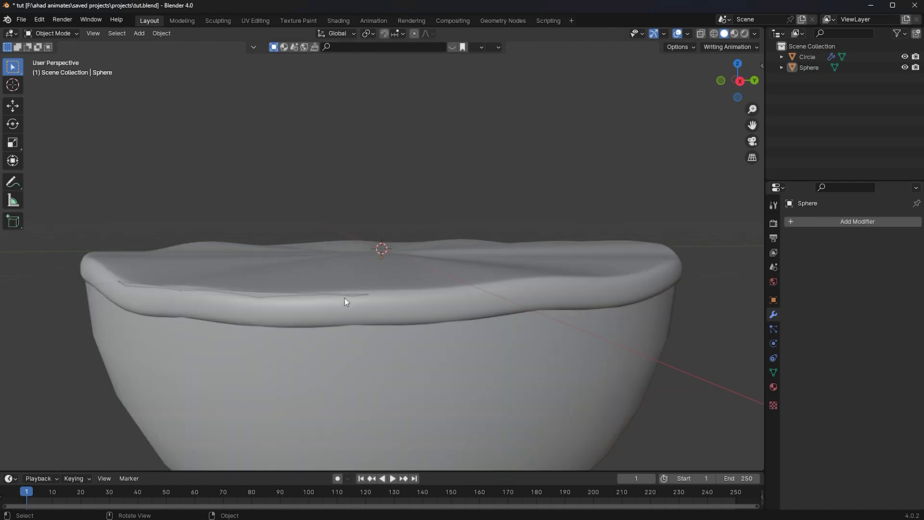
{"action": "middle_click_drag", "start_coordinate": [350, 273], "coordinate": [353, 330]}
{"action": "scroll", "coordinate": [353, 330], "scroll_direction": "up", "scroll_amount": 2}
{"action": "scroll", "coordinate": [351, 339], "scroll_direction": "down", "scroll_amount": 2}
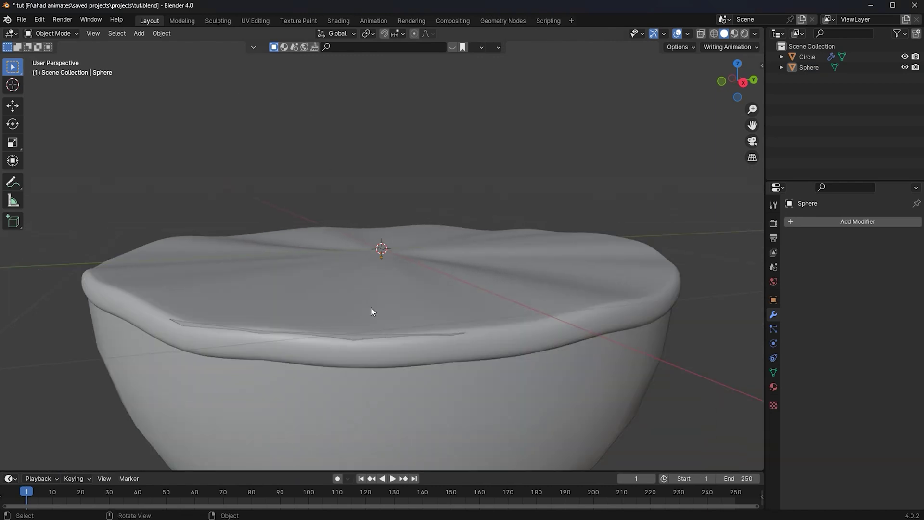
{"action": "left_click", "coordinate": [374, 284]}
{"action": "key", "text": "g"}
{"action": "key", "text": "z"}
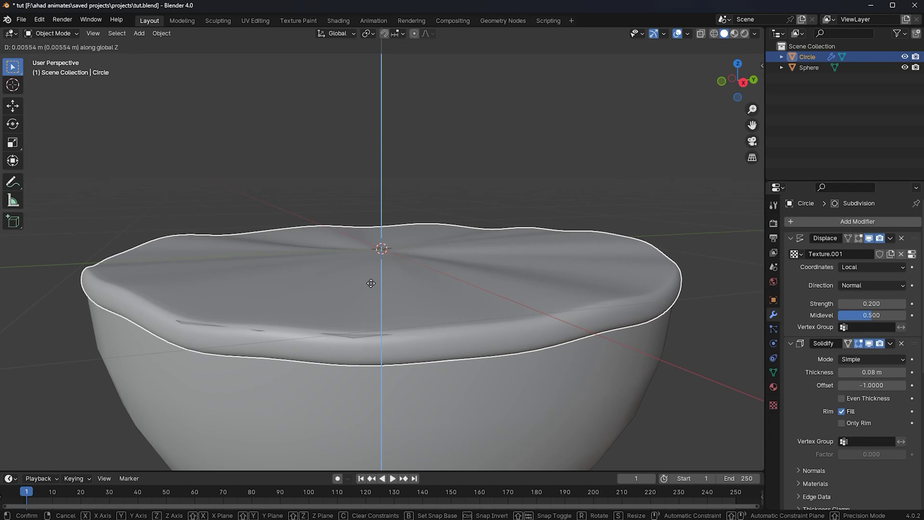
{"action": "left_click", "coordinate": [369, 283]}
Step: Scale the disc up by a factor of about 1.007 so its rim overhangs the hemisphere
{"action": "middle_click_drag", "start_coordinate": [369, 283], "coordinate": [336, 219]}
{"action": "scroll", "coordinate": [349, 103], "scroll_direction": "up", "scroll_amount": 2}
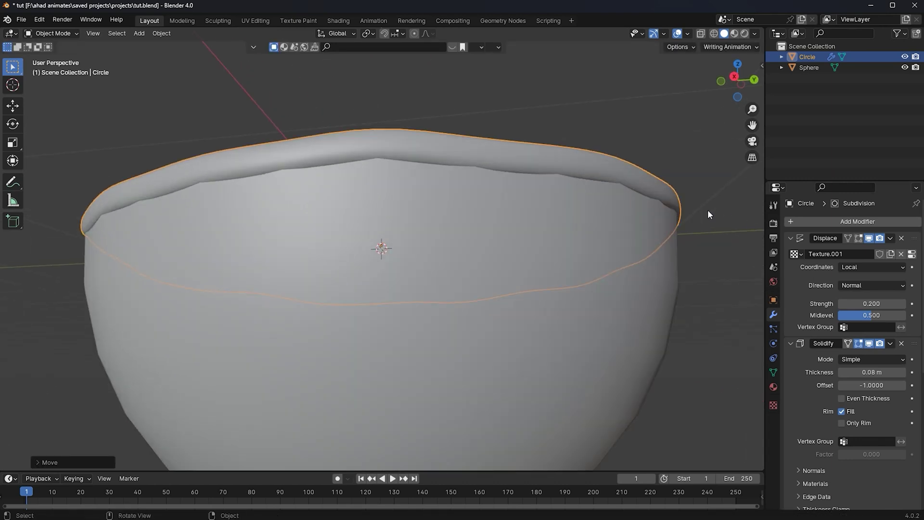
{"action": "key", "text": "s"}
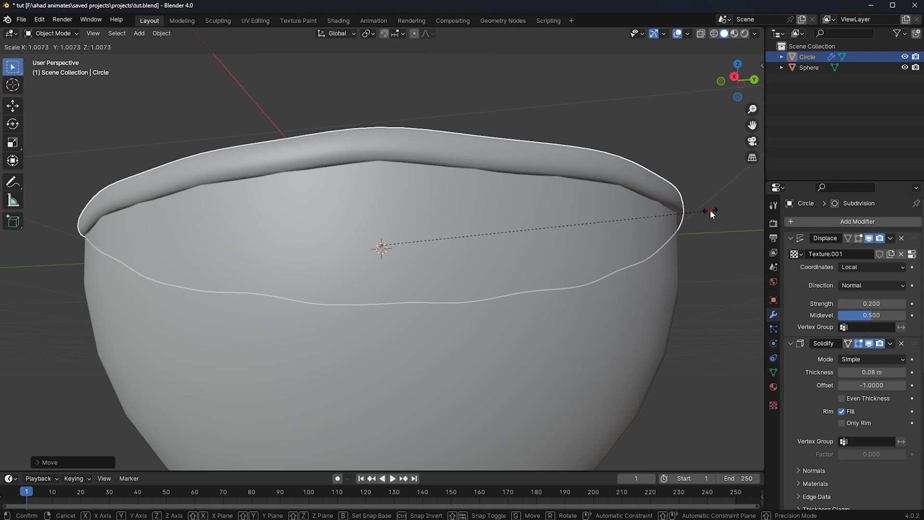
{"action": "right_click", "coordinate": [709, 212]}
Step: Add a level 1 Subdivision Surface modifier to the hemisphere and deselect it
{"action": "left_click", "coordinate": [526, 224]}
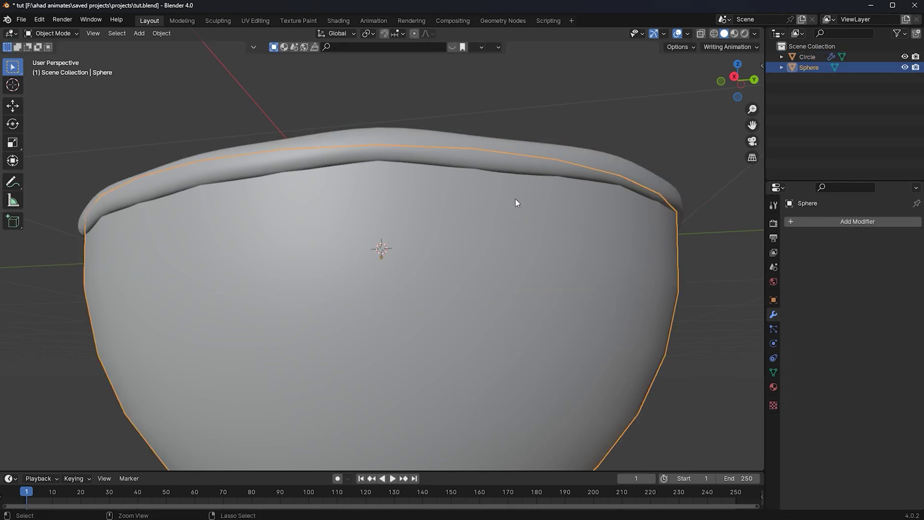
{"action": "key", "text": "ctrl+1"}
{"action": "scroll", "coordinate": [436, 145], "scroll_direction": "down", "scroll_amount": 4}
{"action": "middle_click_drag", "start_coordinate": [436, 145], "coordinate": [486, 214]}
{"action": "scroll", "coordinate": [462, 195], "scroll_direction": "down", "scroll_amount": 3}
{"action": "left_click", "coordinate": [448, 189]}
{"action": "middle_click_drag", "start_coordinate": [448, 188], "coordinate": [359, 192]}
{"action": "scroll", "coordinate": [375, 231], "scroll_direction": "down", "scroll_amount": 2}
{"action": "scroll", "coordinate": [361, 126], "scroll_direction": "up", "scroll_amount": 4}
{"action": "middle_click_drag", "start_coordinate": [361, 127], "coordinate": [456, 213]}
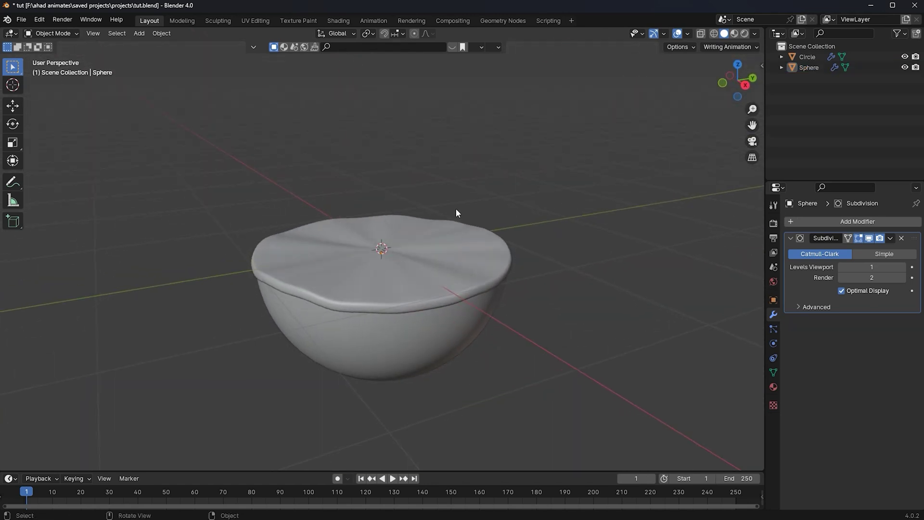
Step: Enable Cavity in the viewport shading options
{"action": "left_click", "coordinate": [687, 34]}
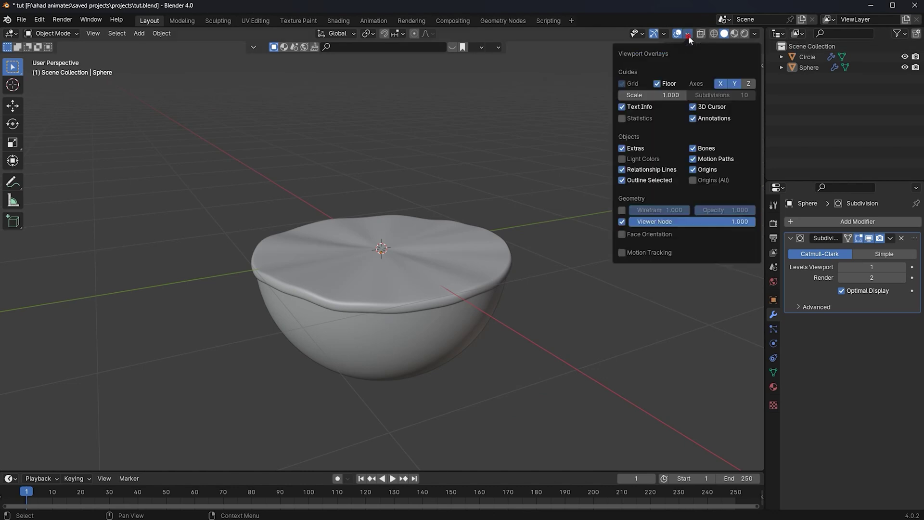
{"action": "left_click", "coordinate": [754, 33]}
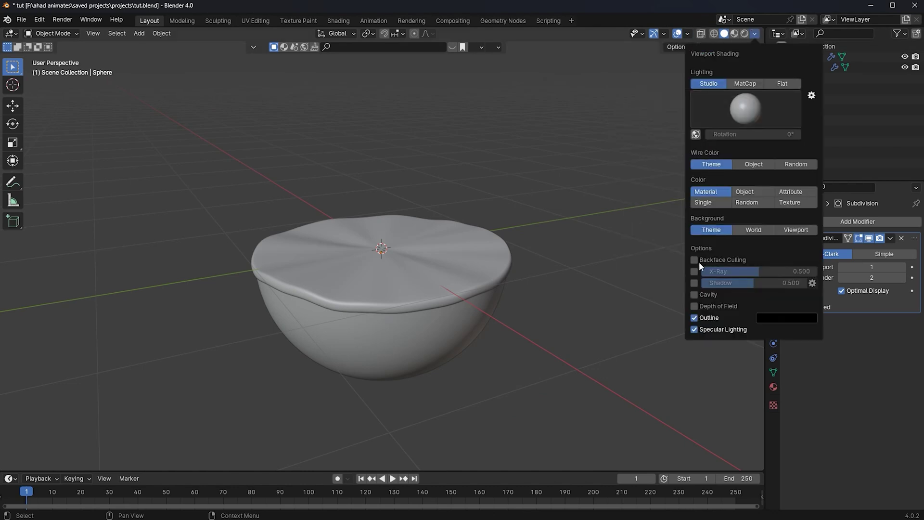
{"action": "left_click", "coordinate": [694, 294]}
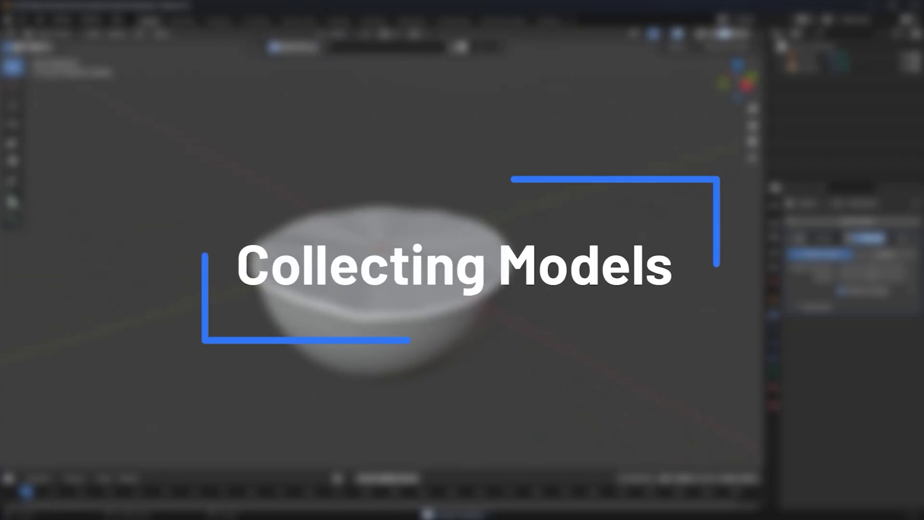
{"action": "scroll", "coordinate": [380, 269], "scroll_direction": "up", "scroll_amount": 2}
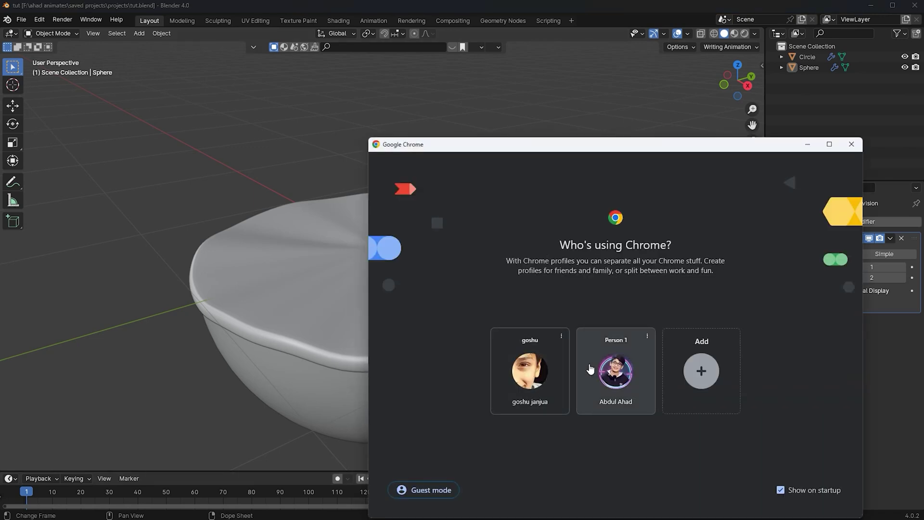
Step: Switch to Chrome, browse the house models on Sketchfab and close the browser
{"action": "left_click", "coordinate": [588, 369]}
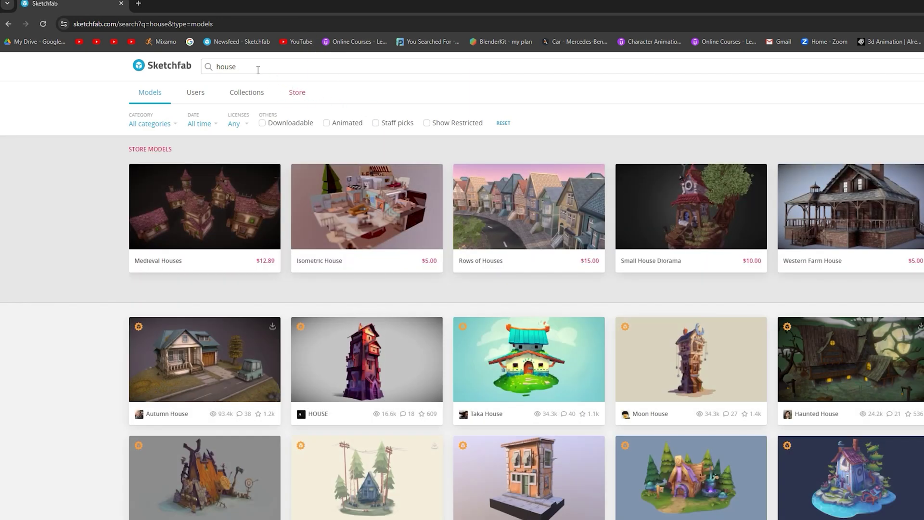
{"action": "scroll", "coordinate": [545, 284], "scroll_direction": "down", "scroll_amount": 13}
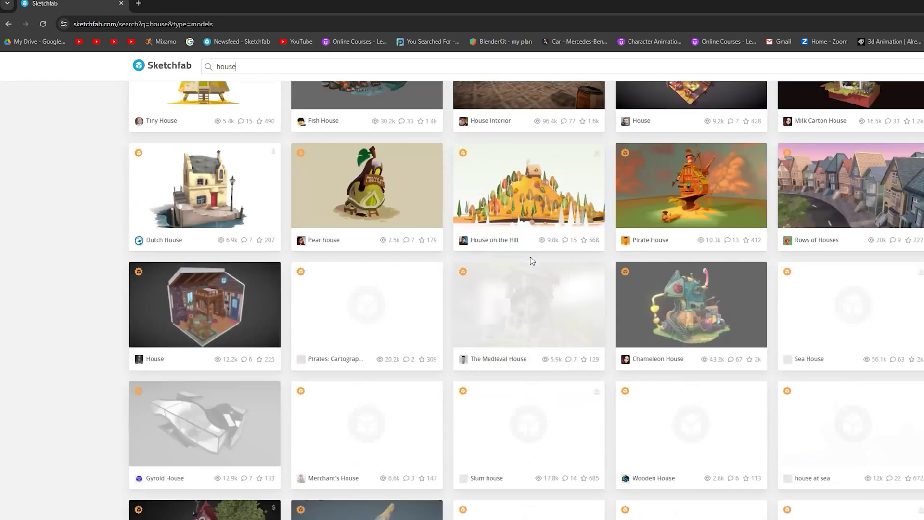
{"action": "scroll", "coordinate": [524, 255], "scroll_direction": "down", "scroll_amount": 3}
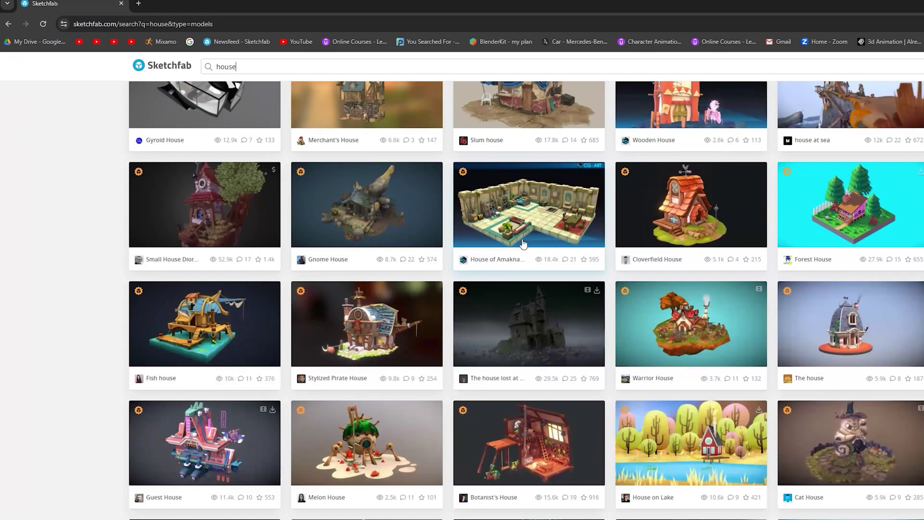
{"action": "scroll", "coordinate": [746, 325], "scroll_direction": "down", "scroll_amount": 7}
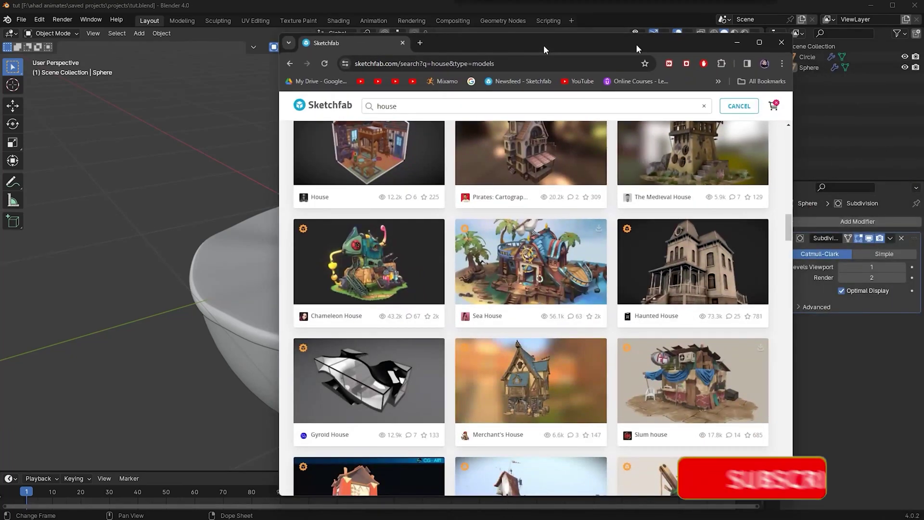
{"action": "left_click", "coordinate": [785, 40]}
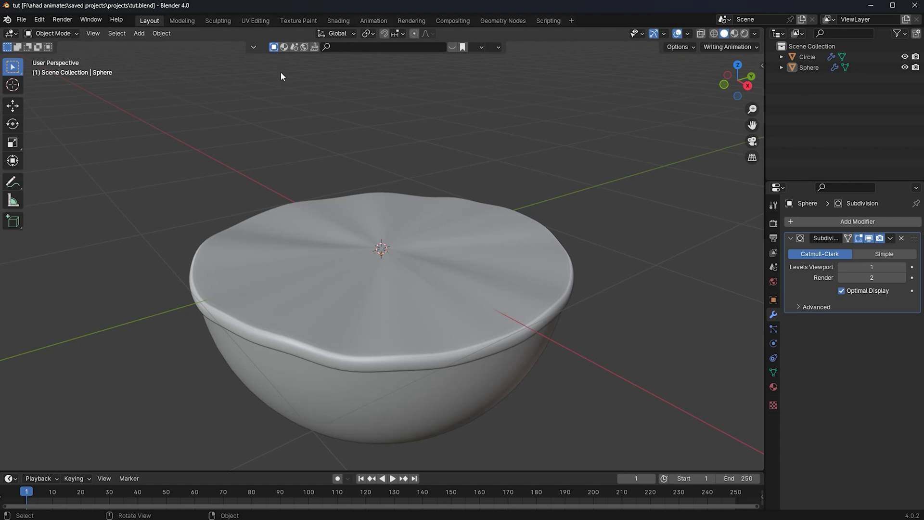
Step: Import the snowman FBX model from the globe animation folder
{"action": "left_click", "coordinate": [21, 19]}
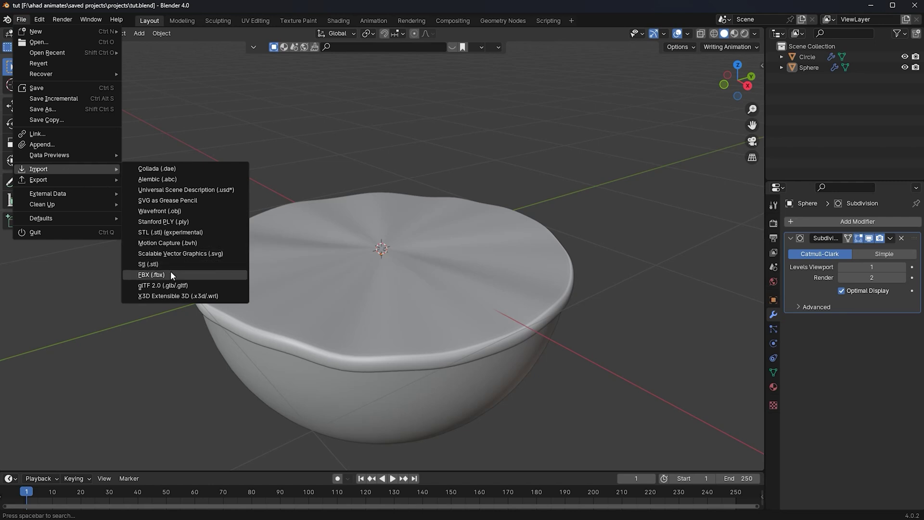
{"action": "left_click", "coordinate": [169, 272]}
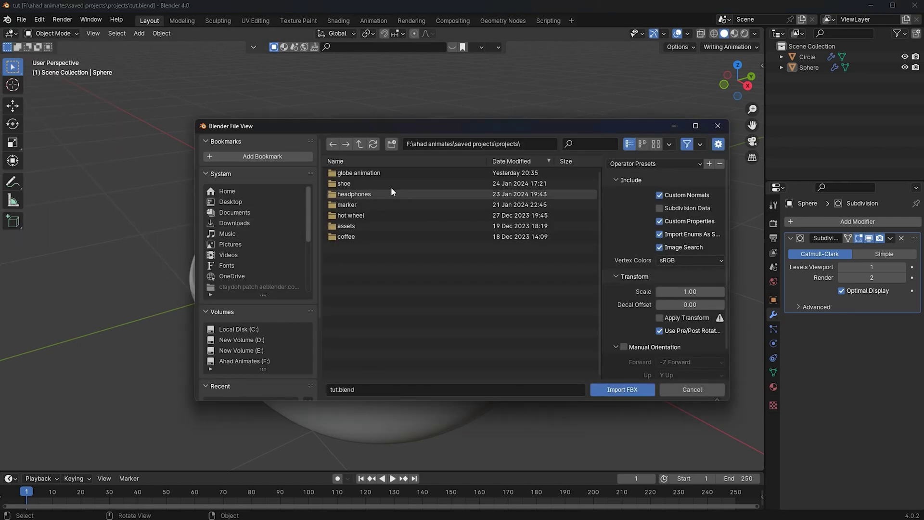
{"action": "double_click", "coordinate": [396, 175]}
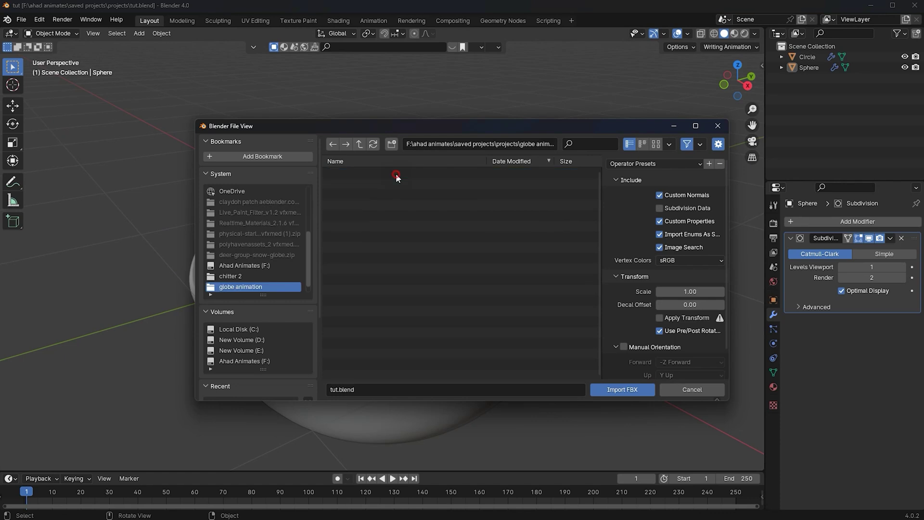
{"action": "double_click", "coordinate": [371, 184]}
{"action": "double_click", "coordinate": [369, 184]}
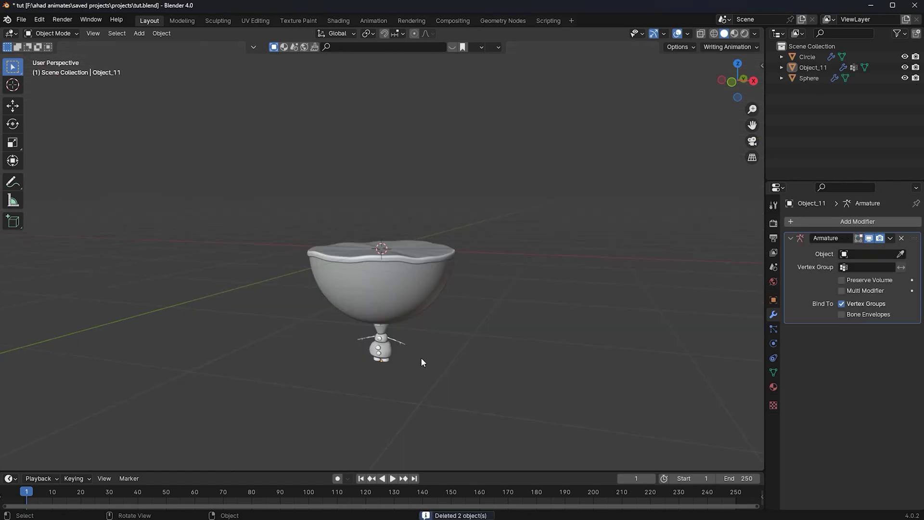
{"action": "key", "text": "g"}
{"action": "key", "text": "x"}
{"action": "right_click", "coordinate": [377, 199]}
Step: Move the snowman up along Z until it stands on the disc
{"action": "key", "text": "g"}
{"action": "key", "text": "z"}
{"action": "left_click", "coordinate": [411, 124]}
{"action": "middle_click_drag", "start_coordinate": [412, 125], "coordinate": [449, 195]}
{"action": "key", "text": "g"}
{"action": "key", "text": "z"}
{"action": "left_click", "coordinate": [443, 146]}
Step: Scale the snowman down to a small figure at the disc's centre, working in the front orthographic view
{"action": "left_click", "coordinate": [737, 93]}
{"action": "key", "text": "s"}
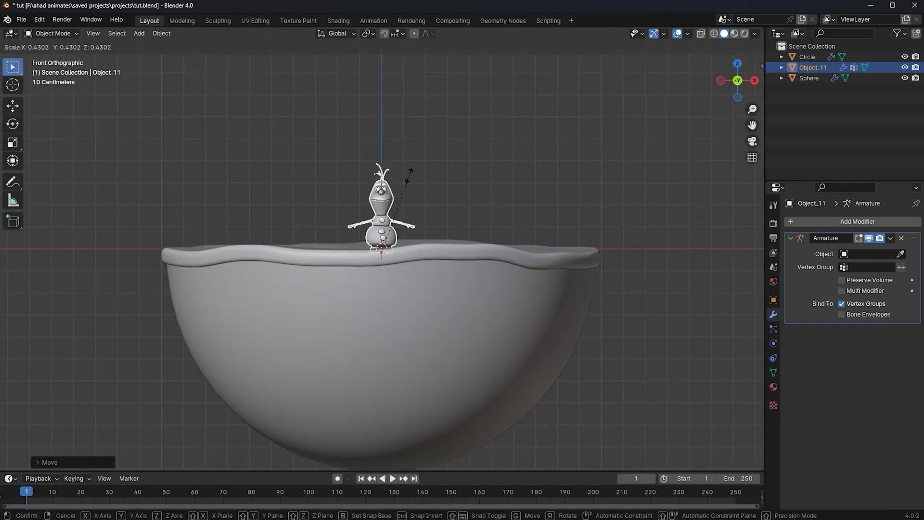
{"action": "left_click", "coordinate": [394, 203]}
Step: Raise the snowman about 0.01 m along Z so its feet rest on the disc's surface, and deselect it
{"action": "middle_click_drag", "start_coordinate": [470, 182], "coordinate": [404, 208]}
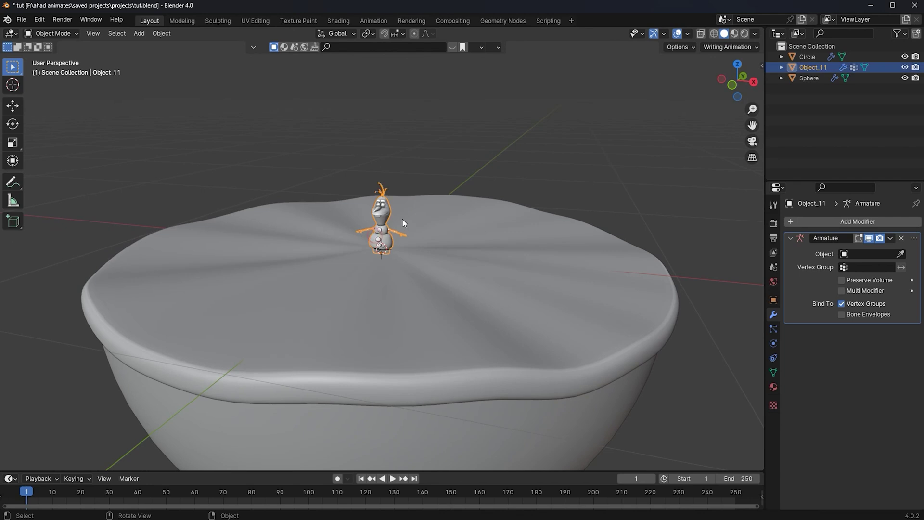
{"action": "scroll", "coordinate": [398, 223], "scroll_direction": "up", "scroll_amount": 5}
{"action": "key", "text": "g"}
{"action": "key", "text": "z"}
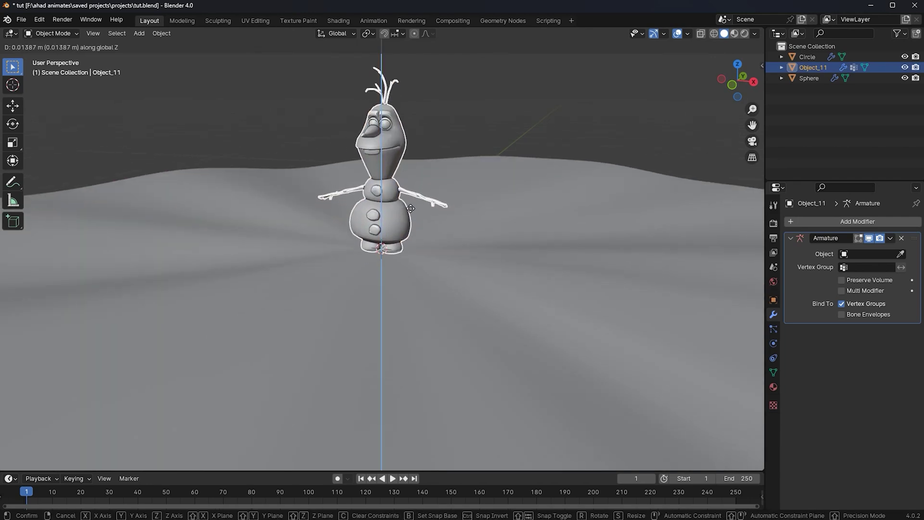
{"action": "left_click", "coordinate": [414, 213]}
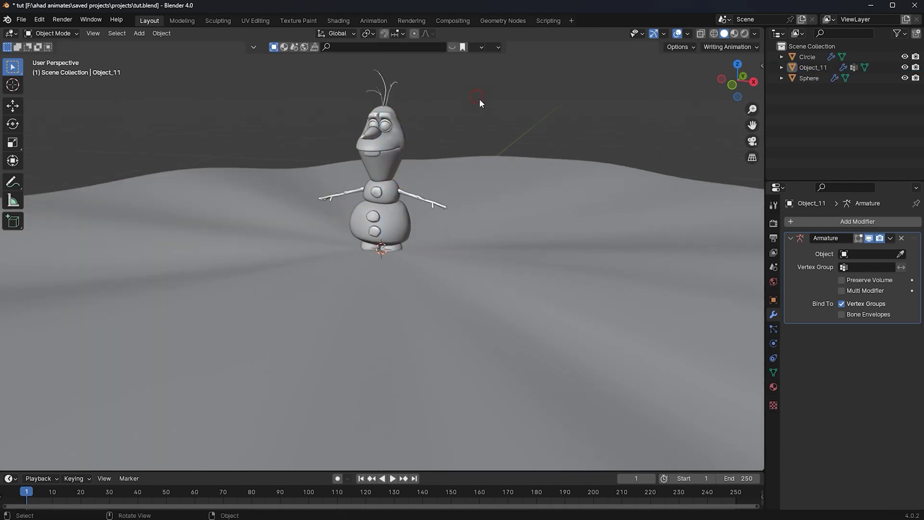
{"action": "scroll", "coordinate": [480, 99], "scroll_direction": "down", "scroll_amount": 5}
{"action": "middle_click_drag", "start_coordinate": [463, 140], "coordinate": [452, 160]}
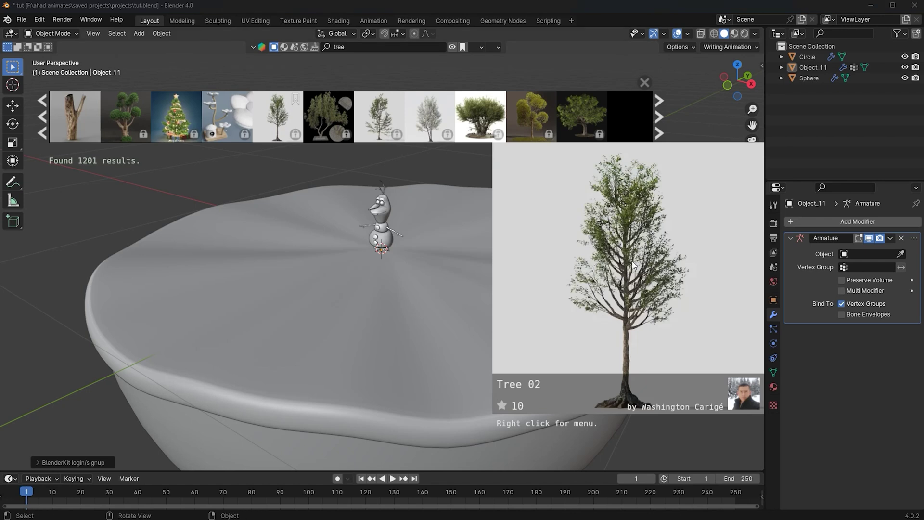
Step: Place the free green broadleaf Tree asset from the tree search results beside the globe and hide the asset bar
{"action": "scroll", "coordinate": [485, 114], "scroll_direction": "down", "scroll_amount": 5}
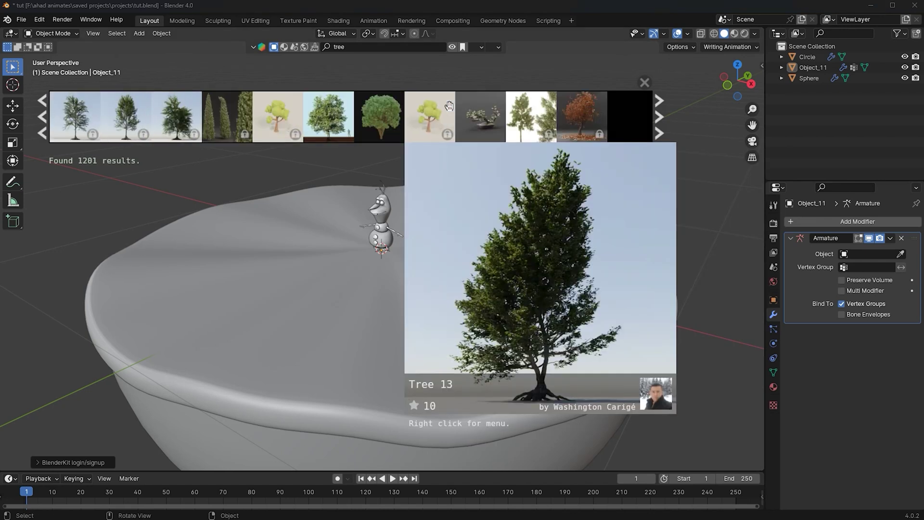
{"action": "left_click_drag", "start_coordinate": [369, 108], "coordinate": [522, 194]}
{"action": "scroll", "coordinate": [321, 209], "scroll_direction": "down", "scroll_amount": 10}
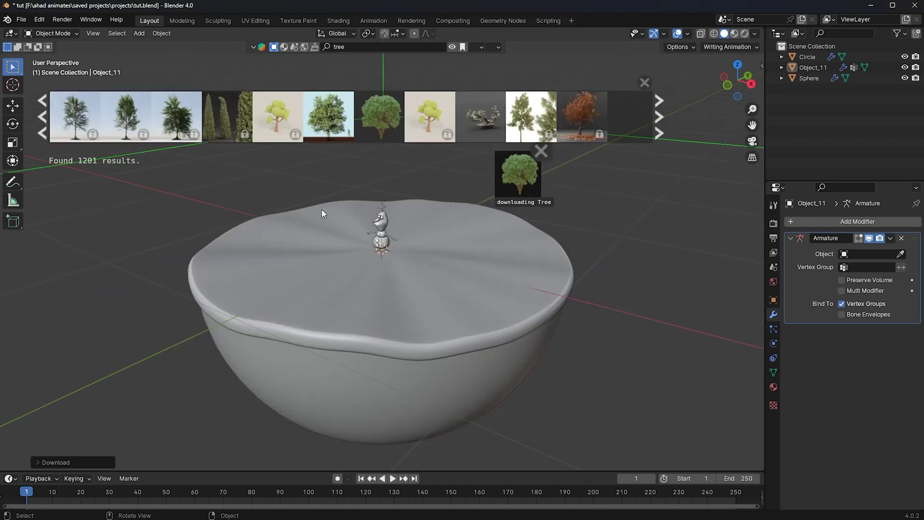
{"action": "scroll", "coordinate": [386, 189], "scroll_direction": "down", "scroll_amount": 3}
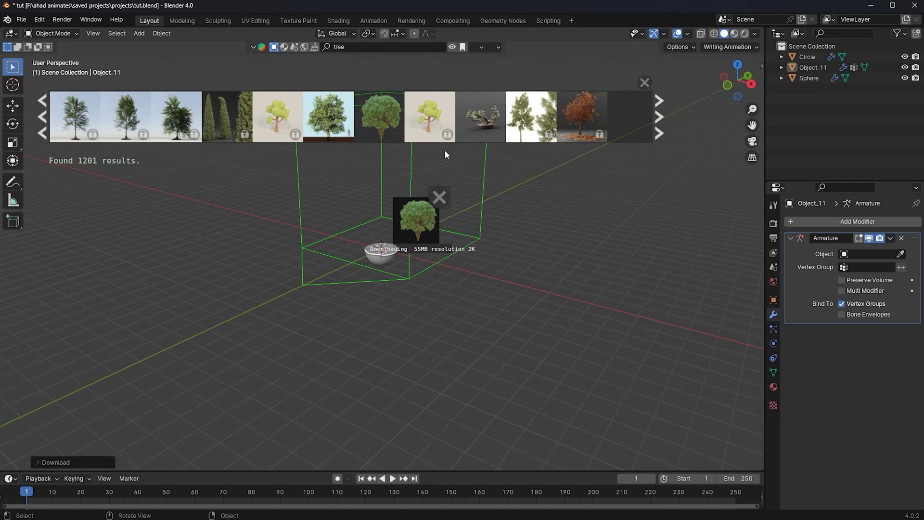
{"action": "left_click", "coordinate": [453, 47]}
{"action": "middle_click_drag", "start_coordinate": [450, 202], "coordinate": [424, 224]}
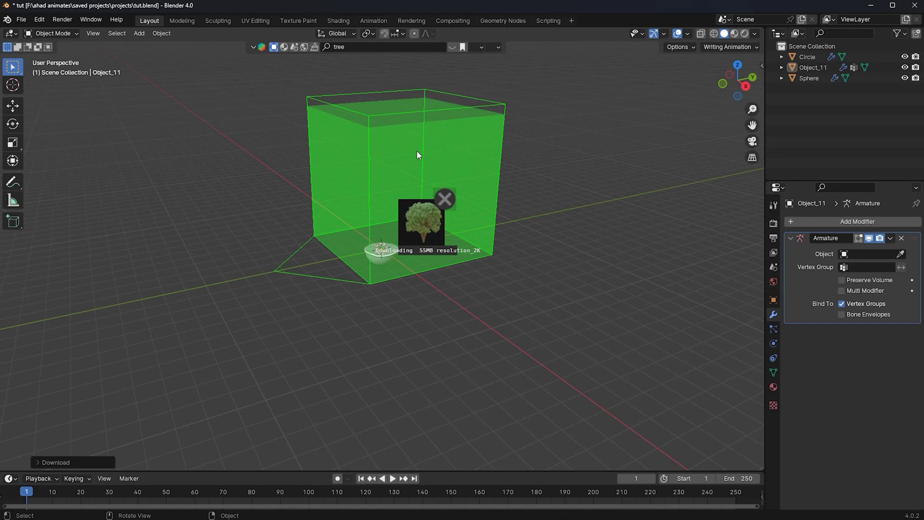
Step: Examine the imported tree's size and position relative to the globe from several angles
{"action": "scroll", "coordinate": [477, 260], "scroll_direction": "up", "scroll_amount": 4}
{"action": "middle_click_drag", "start_coordinate": [477, 260], "coordinate": [380, 268]}
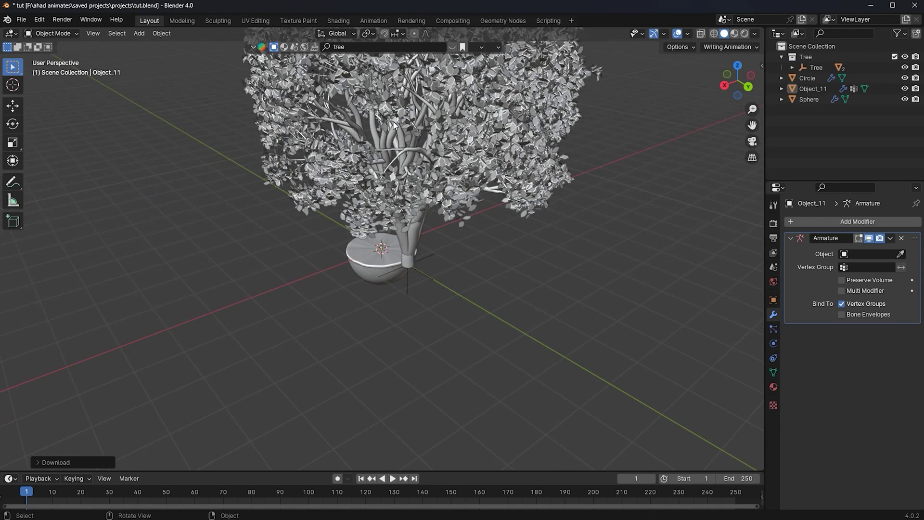
{"action": "left_click", "coordinate": [441, 134]}
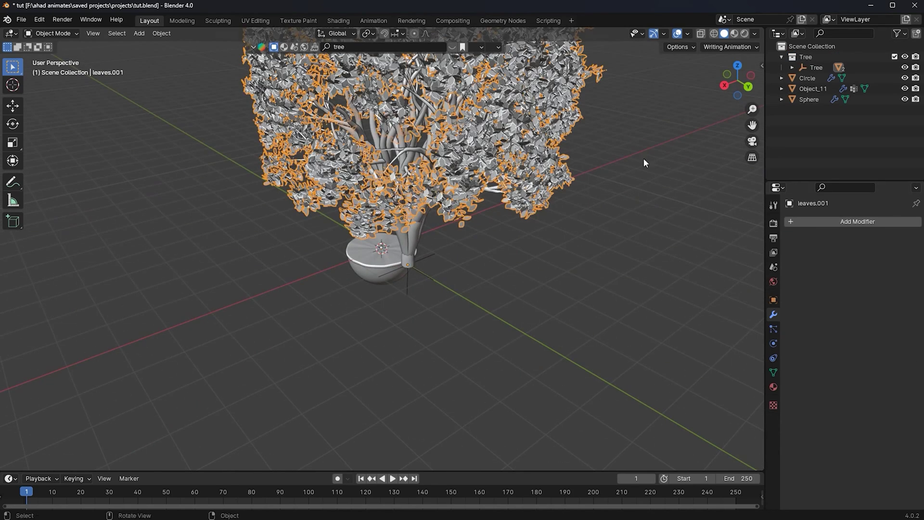
{"action": "scroll", "coordinate": [447, 249], "scroll_direction": "up", "scroll_amount": 1}
{"action": "middle_click_drag", "start_coordinate": [448, 249], "coordinate": [498, 223]}
{"action": "scroll", "coordinate": [481, 192], "scroll_direction": "up", "scroll_amount": 2}
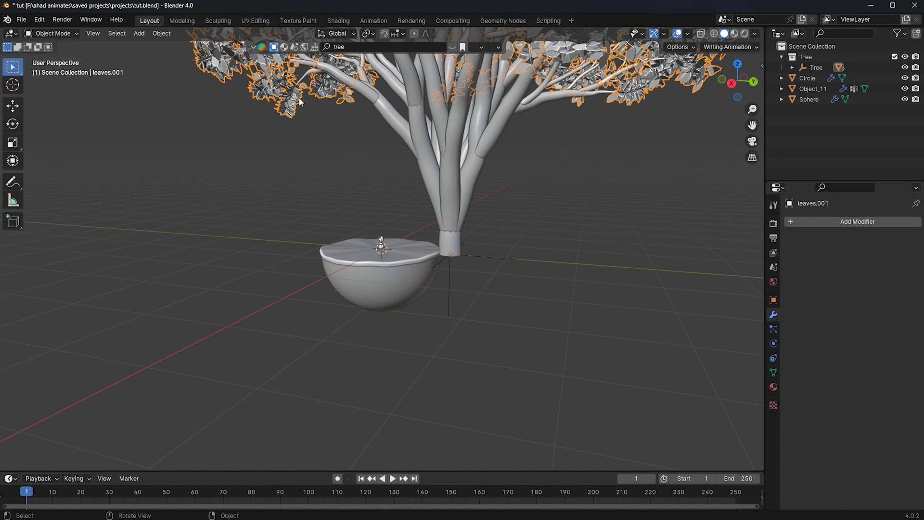
{"action": "scroll", "coordinate": [354, 166], "scroll_direction": "down", "scroll_amount": 5}
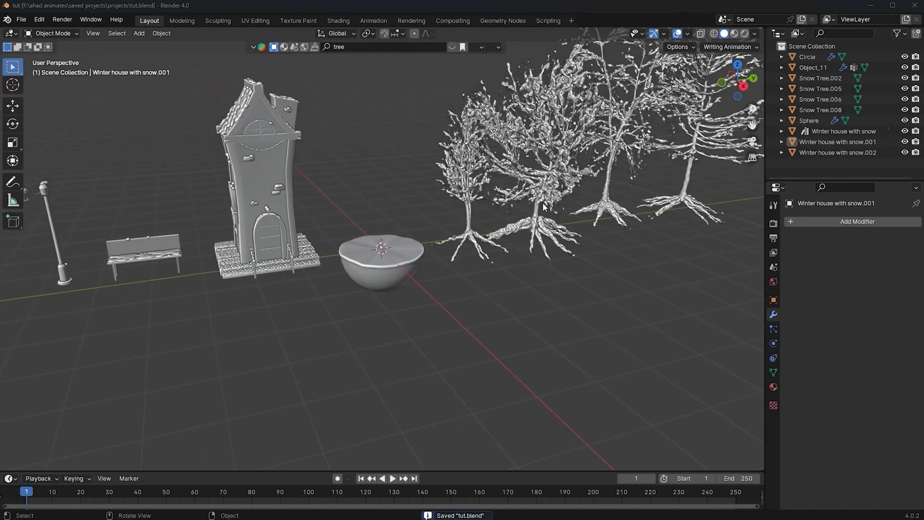
Step: Scale Snow Tree.008 down and, in the top orthographic view, move it onto the +Y side of the disc
{"action": "middle_click_drag", "start_coordinate": [544, 207], "coordinate": [428, 252]}
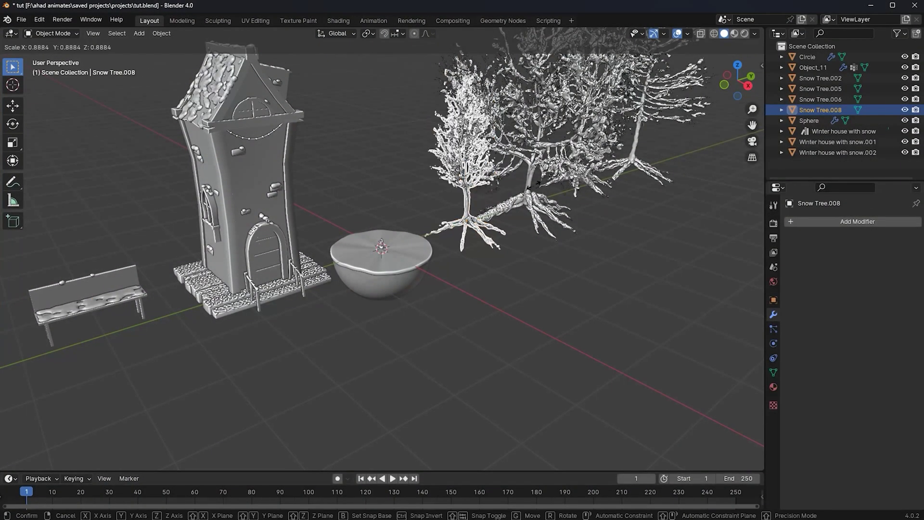
{"action": "left_click", "coordinate": [486, 211]}
{"action": "left_click", "coordinate": [739, 64]}
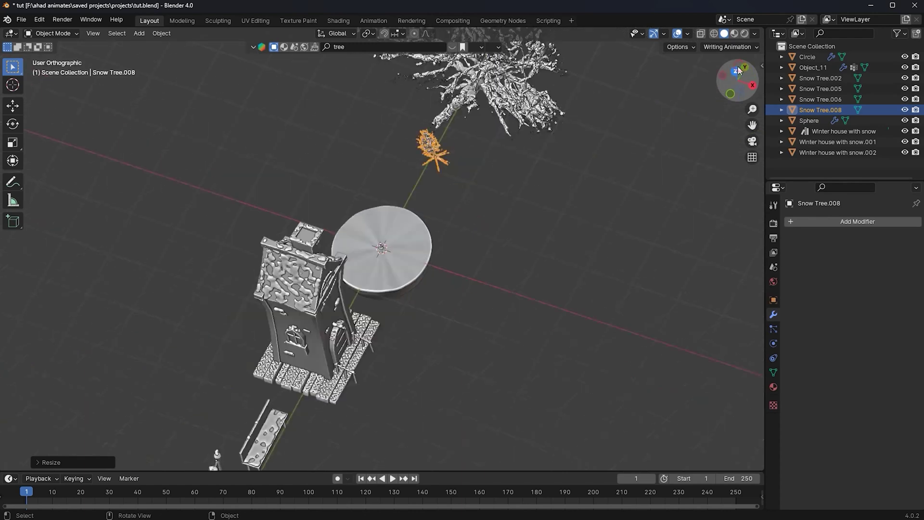
{"action": "key", "text": "g"}
{"action": "left_click", "coordinate": [427, 328]}
{"action": "key", "text": "s"}
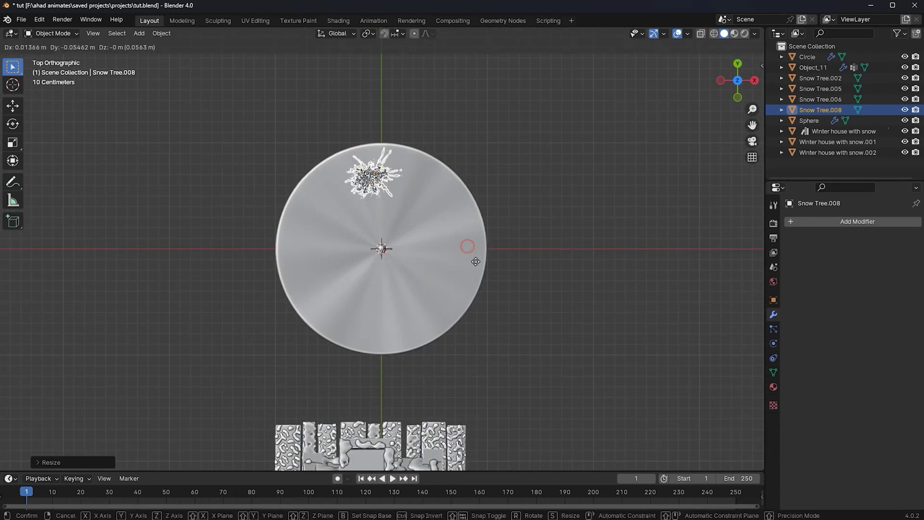
{"action": "left_click", "coordinate": [470, 258]}
Step: Scale Snow Tree.008 down further in perspective to suit the disc and snowman, and deselect it
{"action": "middle_click_drag", "start_coordinate": [470, 258], "coordinate": [475, 163]}
{"action": "scroll", "coordinate": [394, 168], "scroll_direction": "up", "scroll_amount": 3}
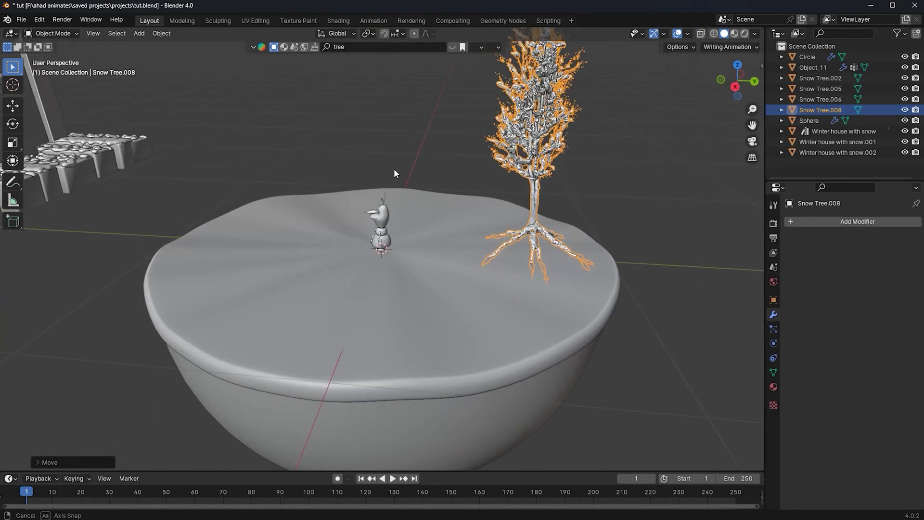
{"action": "key", "text": "s"}
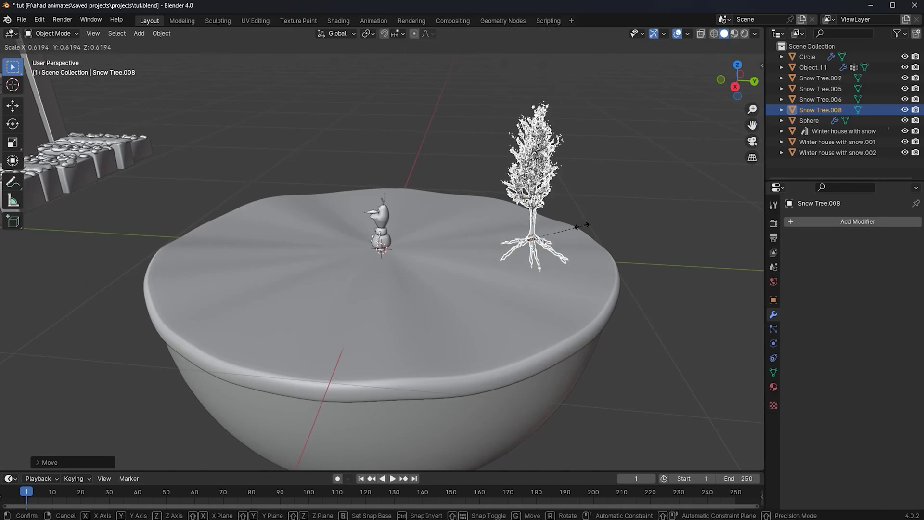
{"action": "left_click", "coordinate": [607, 237]}
{"action": "scroll", "coordinate": [554, 215], "scroll_direction": "down", "scroll_amount": 4}
{"action": "left_click", "coordinate": [543, 200]}
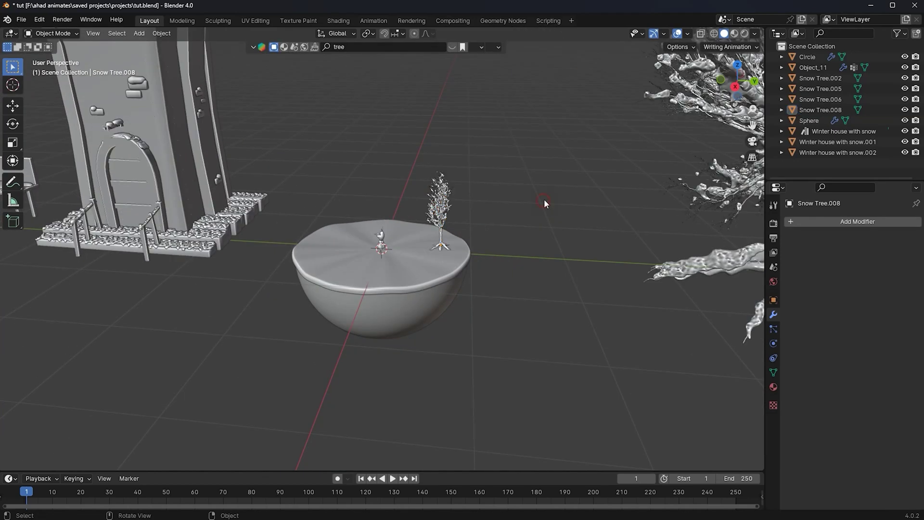
Step: Scale Snow Tree.005 down and move it onto the disc in the top orthographic view
{"action": "scroll", "coordinate": [544, 200], "scroll_direction": "down", "scroll_amount": 5}
{"action": "left_click", "coordinate": [548, 177]}
{"action": "left_click", "coordinate": [735, 64]}
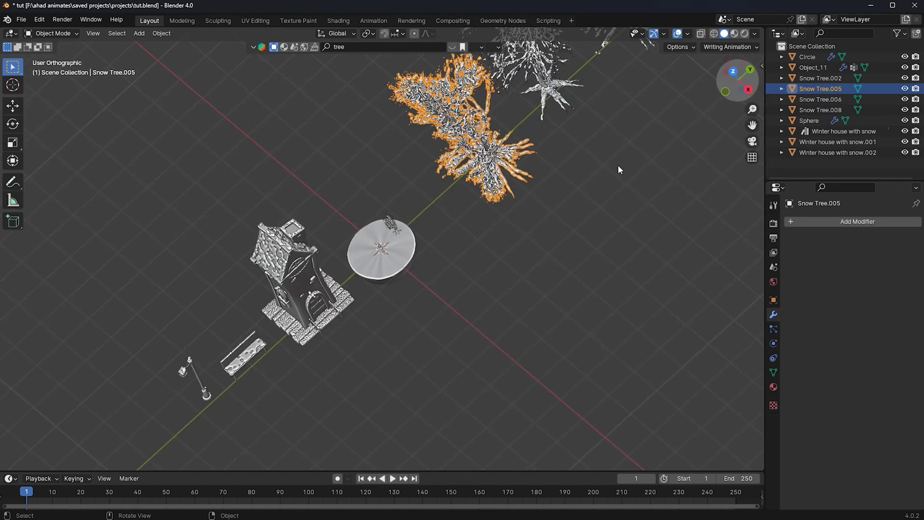
{"action": "key", "text": "s"}
{"action": "left_click", "coordinate": [438, 192]}
{"action": "scroll", "coordinate": [476, 146], "scroll_direction": "up", "scroll_amount": 5}
{"action": "key", "text": "g"}
{"action": "left_click", "coordinate": [482, 344]}
Step: Shrink Snow Tree.005 further, rotating and positioning it on the +X side of the disc
{"action": "key", "text": "s"}
{"action": "left_click", "coordinate": [442, 236]}
{"action": "scroll", "coordinate": [503, 199], "scroll_direction": "up", "scroll_amount": 3}
{"action": "key", "text": "g"}
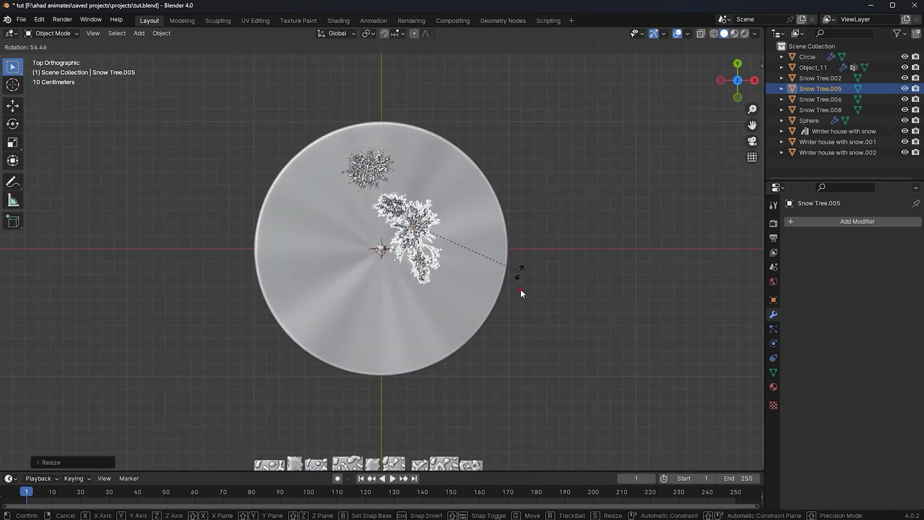
{"action": "left_click", "coordinate": [515, 231]}
Step: Move Snow Tree.005 along Z until its roots rest on the disc's surface
{"action": "middle_click_drag", "start_coordinate": [515, 231], "coordinate": [332, 99]}
{"action": "scroll", "coordinate": [548, 175], "scroll_direction": "down", "scroll_amount": 6}
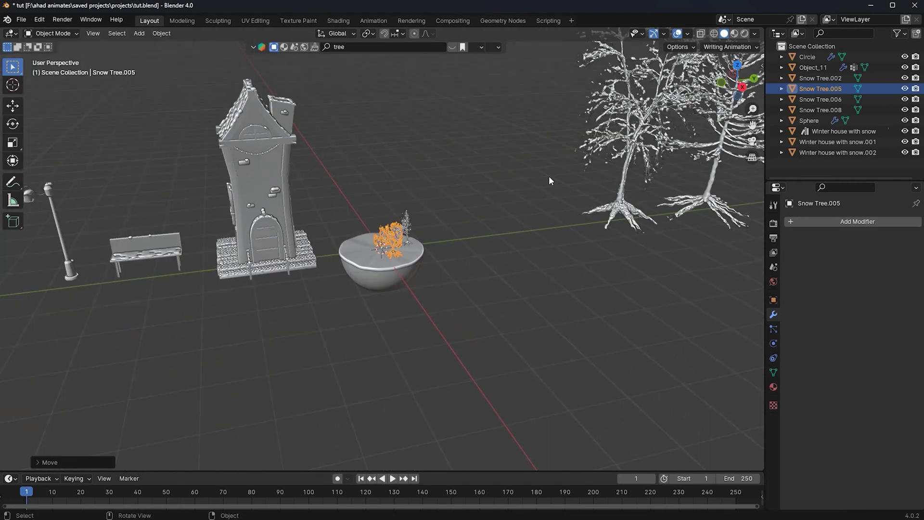
{"action": "scroll", "coordinate": [558, 233], "scroll_direction": "up", "scroll_amount": 6}
{"action": "key", "text": "g"}
{"action": "key", "text": "z"}
{"action": "left_click", "coordinate": [576, 264]}
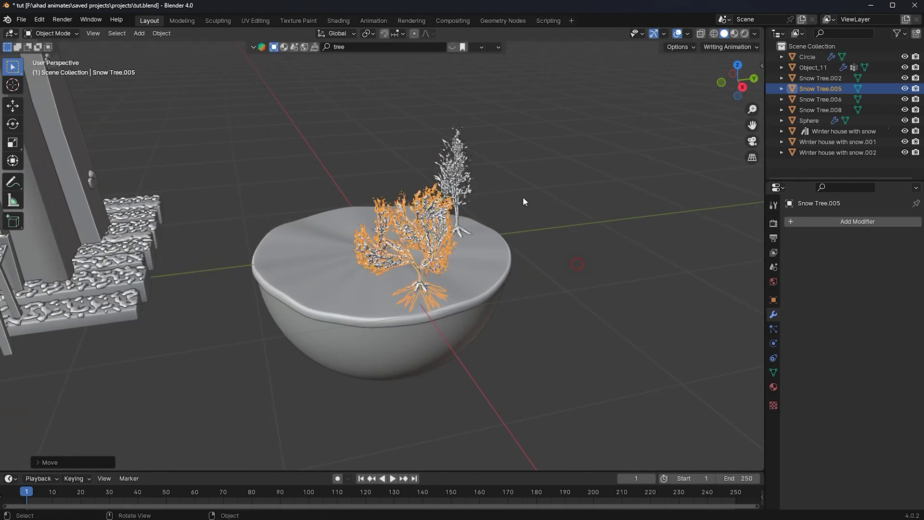
Step: Scale Snow Tree.002 down and place it near the -Y edge of the disc in the top orthographic view
{"action": "scroll", "coordinate": [522, 196], "scroll_direction": "down", "scroll_amount": 5}
{"action": "left_click", "coordinate": [717, 55]}
{"action": "left_click", "coordinate": [737, 65]}
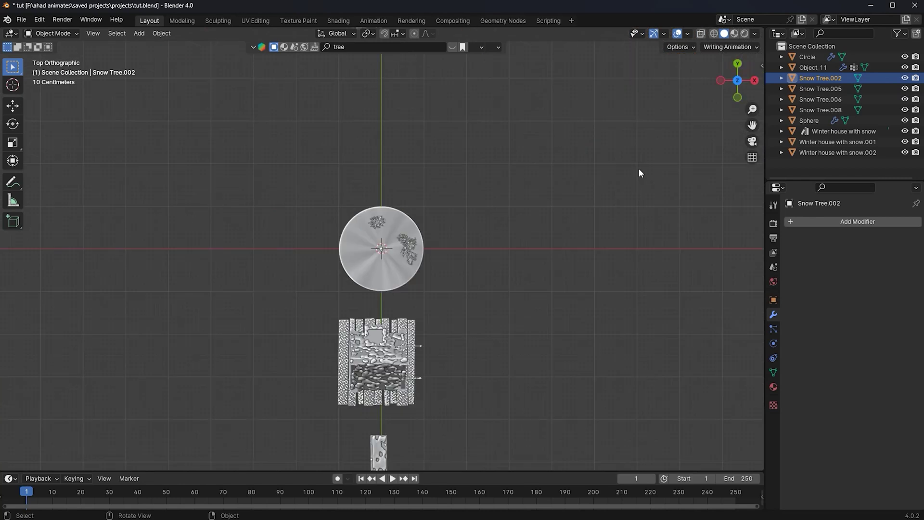
{"action": "key", "text": "s"}
{"action": "left_click", "coordinate": [453, 235]}
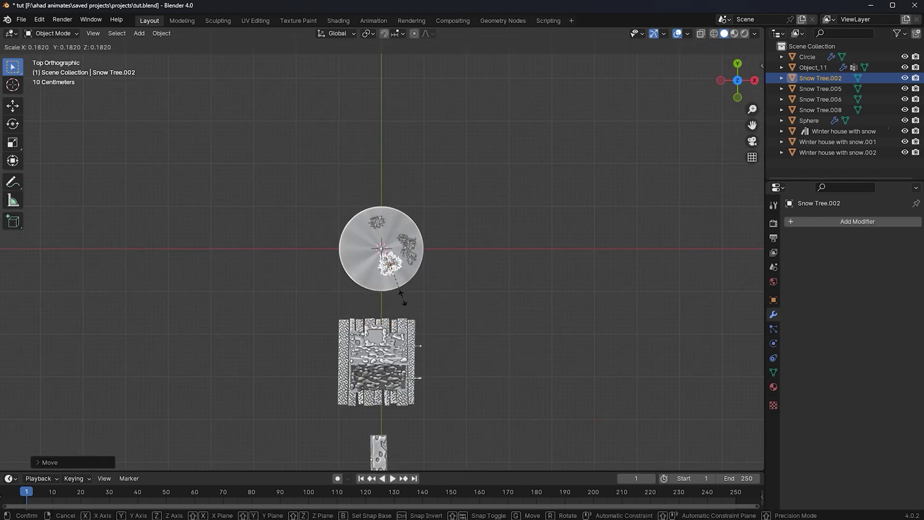
{"action": "scroll", "coordinate": [450, 230], "scroll_direction": "up", "scroll_amount": 4}
{"action": "key", "text": "g"}
{"action": "left_click", "coordinate": [448, 252]}
Step: Bring Snow Tree.006 onto the disc's +Y side beside Snow Tree.008 and scale it down to match
{"action": "scroll", "coordinate": [473, 198], "scroll_direction": "down", "scroll_amount": 13}
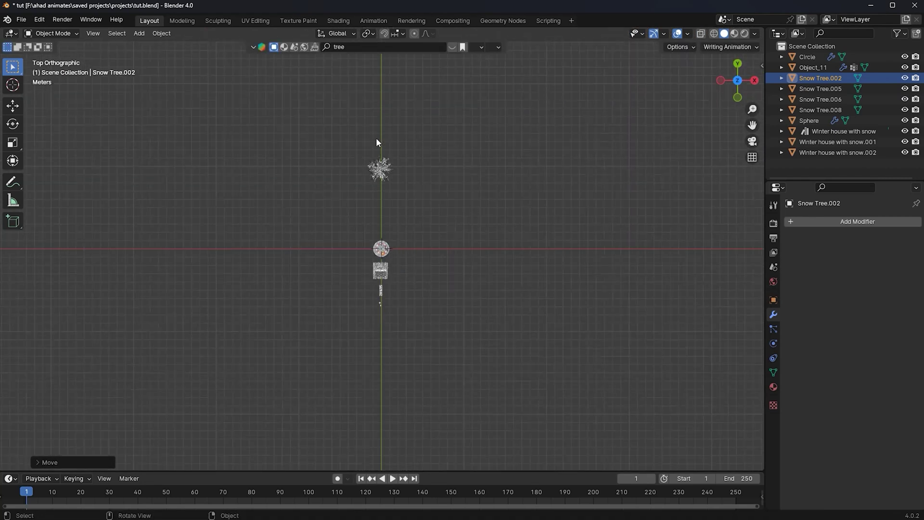
{"action": "left_click", "coordinate": [382, 165]}
{"action": "key", "text": "g"}
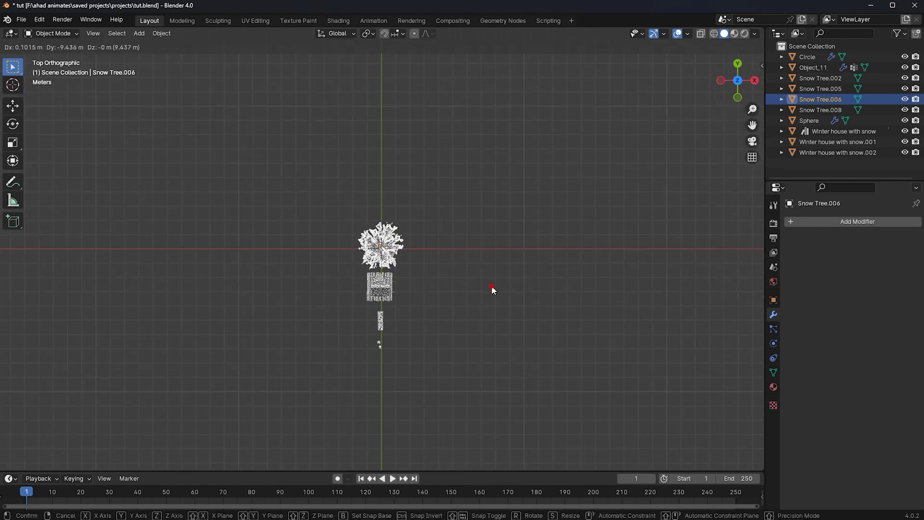
{"action": "left_click", "coordinate": [489, 287]}
{"action": "scroll", "coordinate": [483, 235], "scroll_direction": "up", "scroll_amount": 6}
{"action": "key", "text": "s"}
{"action": "left_click", "coordinate": [397, 242]}
{"action": "key", "text": "g"}
{"action": "left_click", "coordinate": [409, 227]}
Step: Scale the winter house down and move it onto the -X side of the disc
{"action": "left_click", "coordinate": [389, 339]}
{"action": "key", "text": "s"}
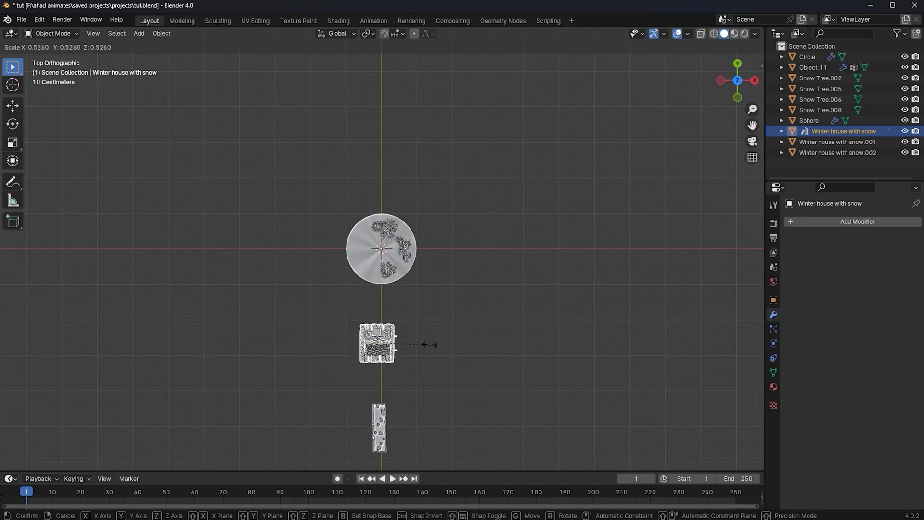
{"action": "left_click", "coordinate": [398, 345]}
{"action": "key", "text": "g"}
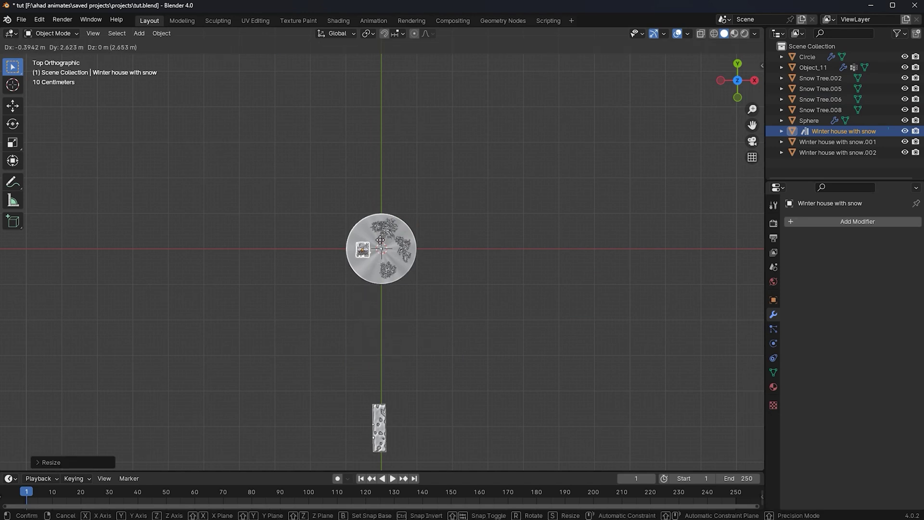
{"action": "left_click", "coordinate": [380, 232]}
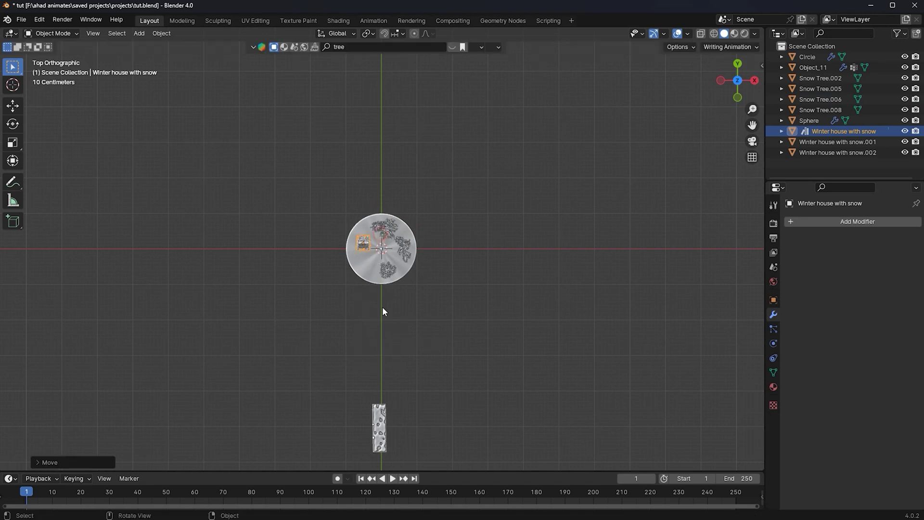
Step: Rotate the bench diagonally and move it onto the disc between the house and Snow Tree.002
{"action": "left_click", "coordinate": [375, 415]}
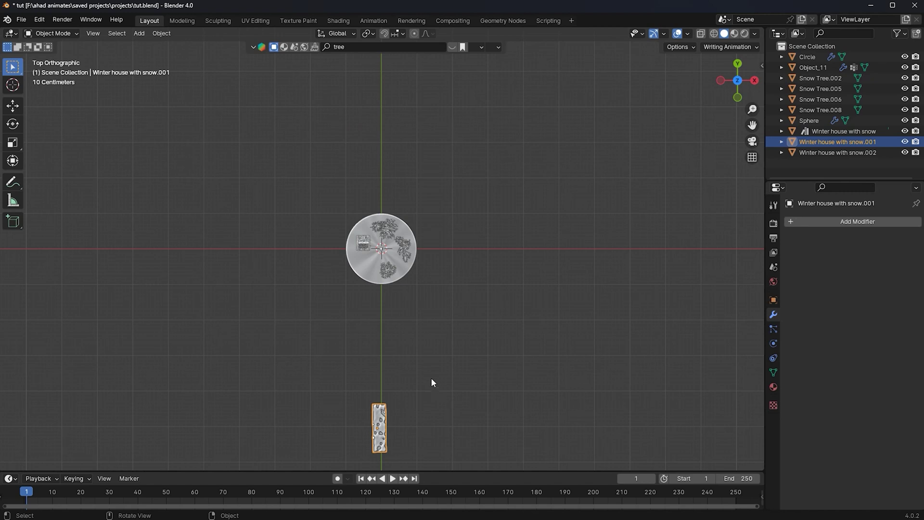
{"action": "key", "text": "r"}
{"action": "left_click", "coordinate": [368, 333]}
{"action": "key", "text": "g"}
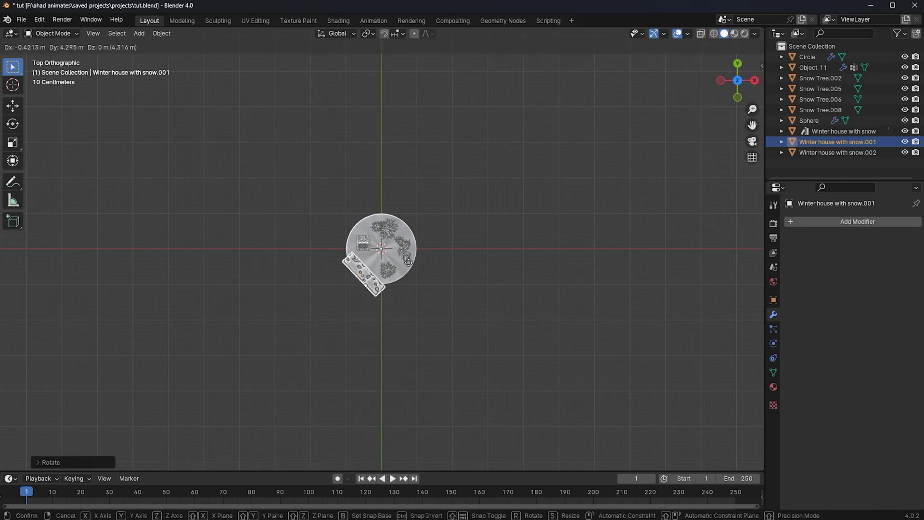
{"action": "left_click", "coordinate": [454, 285]}
Step: Scale the bench down so it fits on the disc in front of the house
{"action": "scroll", "coordinate": [462, 298], "scroll_direction": "up", "scroll_amount": 8}
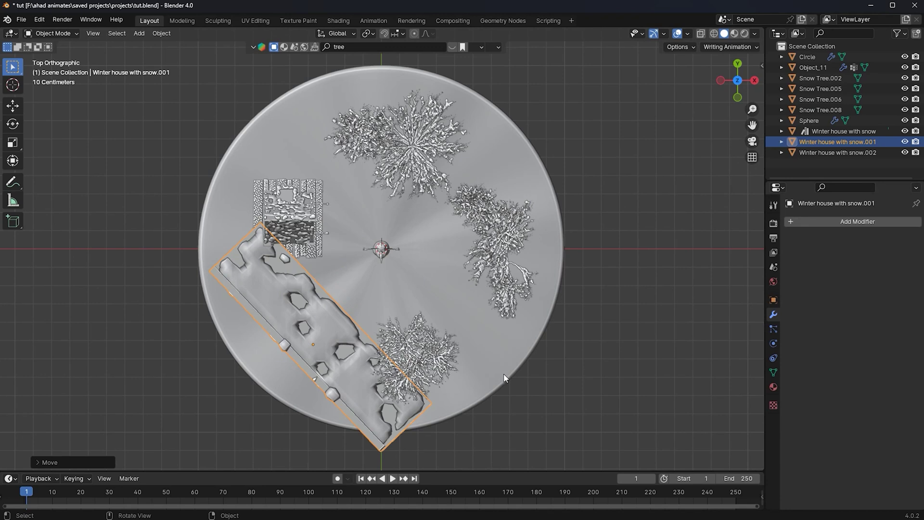
{"action": "key", "text": "s"}
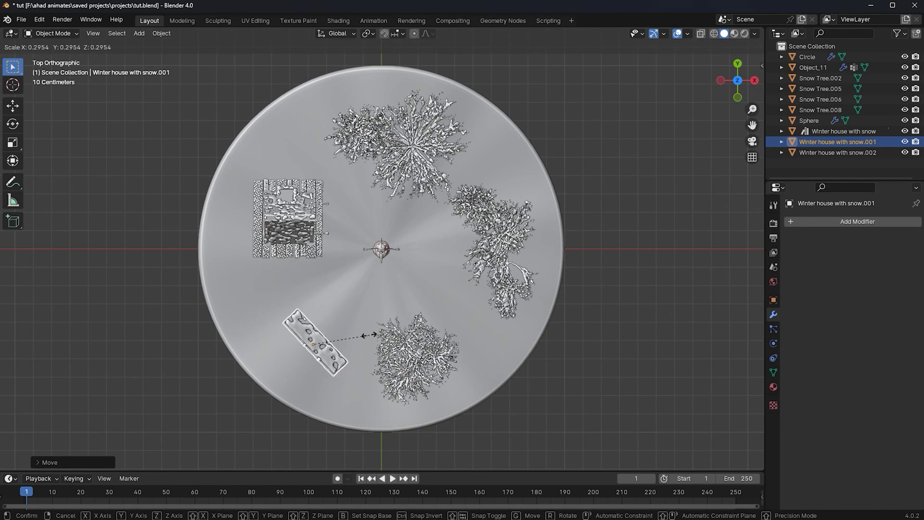
{"action": "left_click", "coordinate": [351, 340]}
Step: Lower Snow Tree.006 along Z onto the disc's surface
{"action": "middle_click_drag", "start_coordinate": [341, 326], "coordinate": [405, 192]}
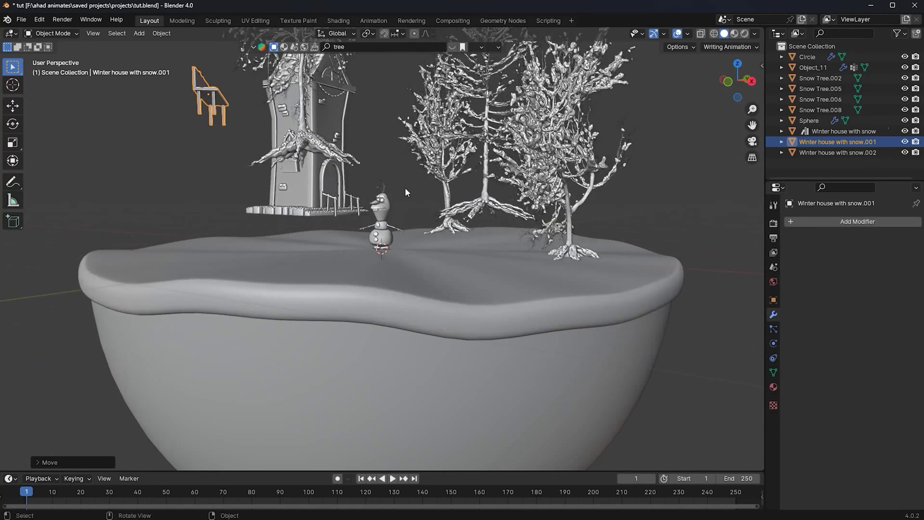
{"action": "left_click", "coordinate": [484, 195]}
{"action": "middle_click_drag", "start_coordinate": [484, 194], "coordinate": [590, 174]}
{"action": "key", "text": "g"}
{"action": "key", "text": "z"}
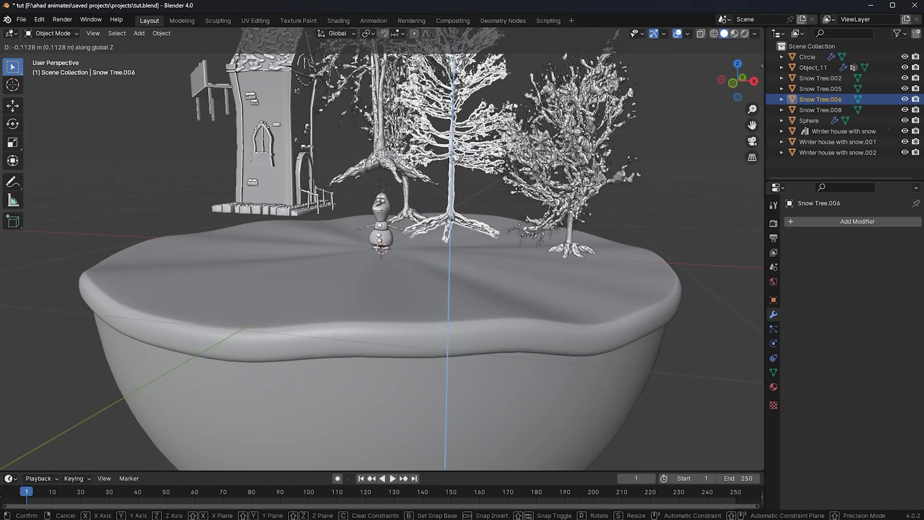
{"action": "left_click", "coordinate": [523, 194]}
Step: Lower Snow Tree.008 along Z so its roots meet the disc
{"action": "middle_click_drag", "start_coordinate": [524, 193], "coordinate": [376, 219]}
{"action": "scroll", "coordinate": [375, 216], "scroll_direction": "down", "scroll_amount": 1}
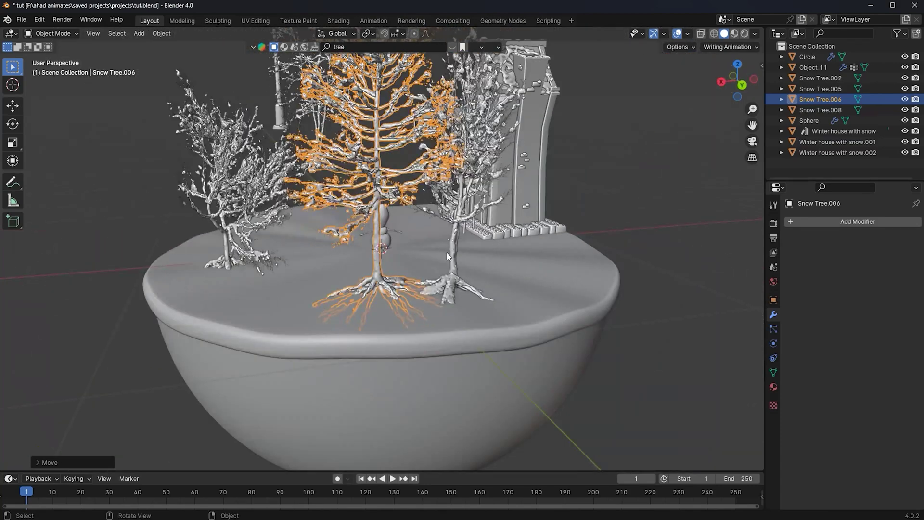
{"action": "left_click", "coordinate": [447, 252]}
{"action": "key", "text": "g"}
{"action": "key", "text": "z"}
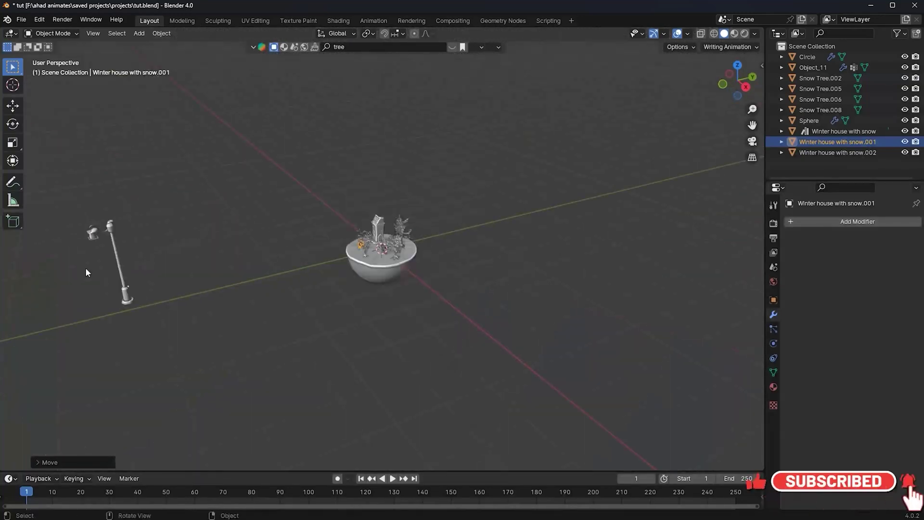
Step: Move the street lamp along Y towards the disc
{"action": "left_click", "coordinate": [89, 267]}
{"action": "key", "text": "g"}
{"action": "key", "text": "y"}
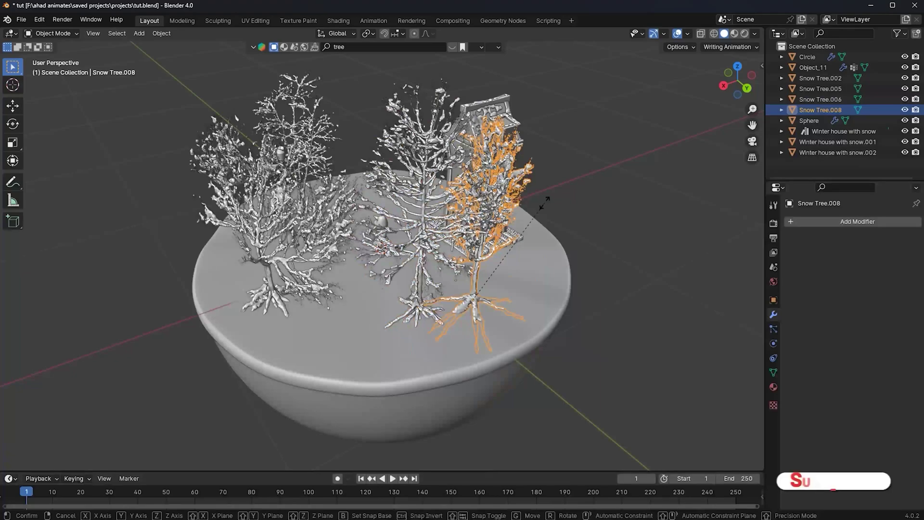
Step: Move Snow Tree.008 along X to space it between the house and Snow Tree.006
{"action": "key", "text": "g"}
{"action": "key", "text": "x"}
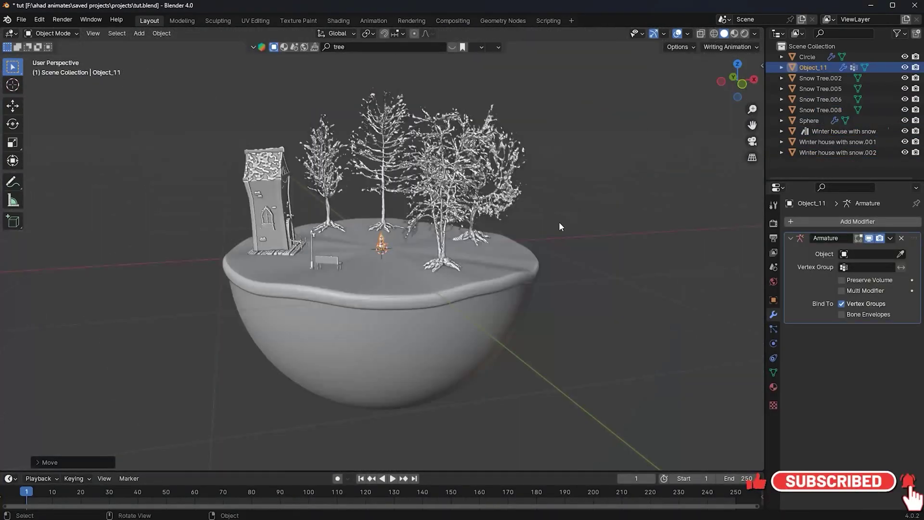
Step: Move Snow Tree.008 beside the winter house and place a scaled duplicate of Snow Tree.006 near the opposite edge of the disc
{"action": "key", "text": "ctrl+s"}
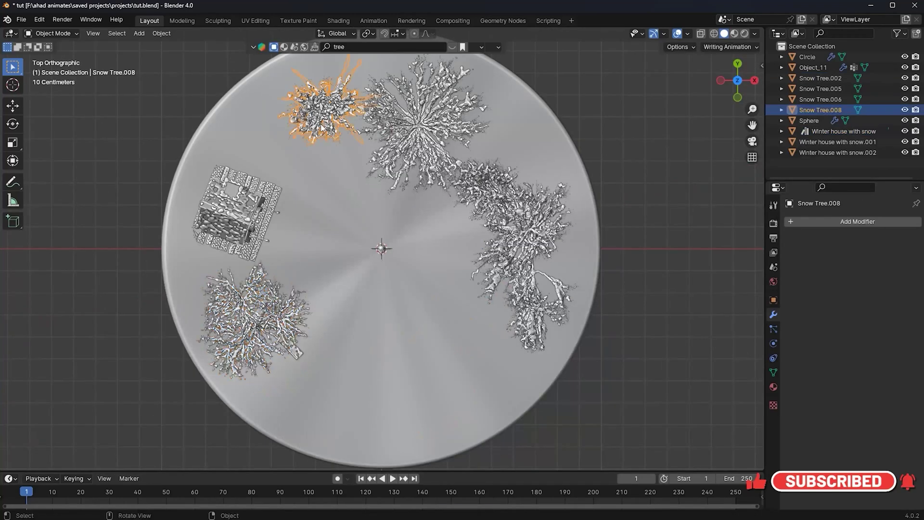
{"action": "key", "text": "g"}
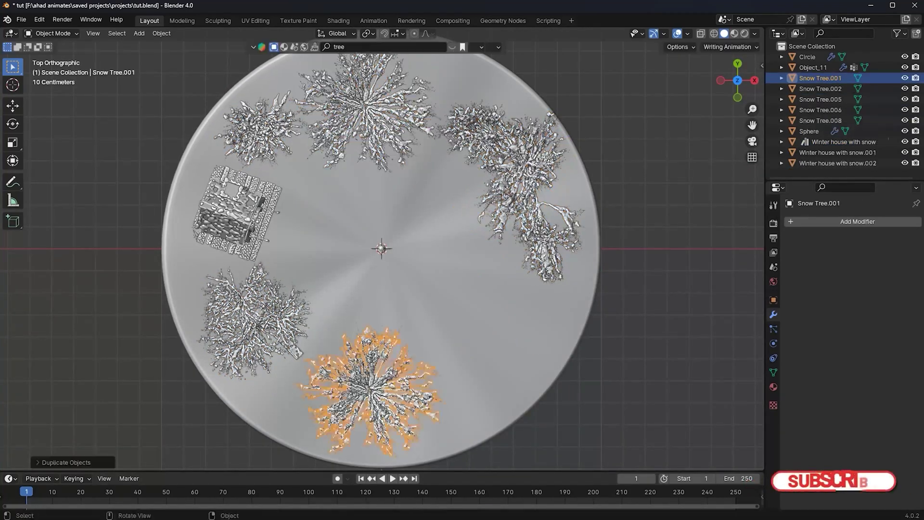
{"action": "key", "text": "s"}
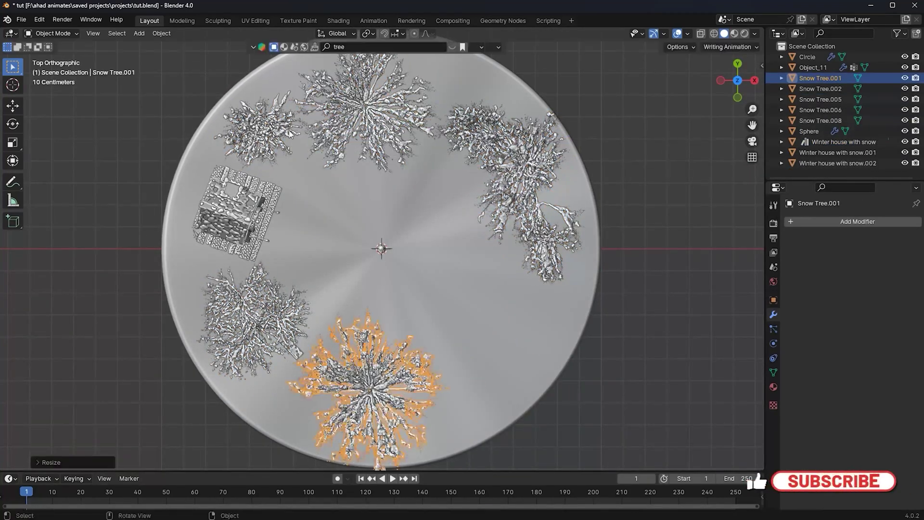
Step: Duplicate Snow Tree.008, place the copy near the disc's front right edge and rotate it
{"action": "left_click", "coordinate": [260, 131]}
{"action": "key", "text": "shift+d"}
{"action": "left_click", "coordinate": [469, 369]}
{"action": "key", "text": "r"}
{"action": "left_click", "coordinate": [608, 384]}
{"action": "key", "text": "g"}
{"action": "middle_click_drag", "start_coordinate": [537, 331], "coordinate": [520, 192]}
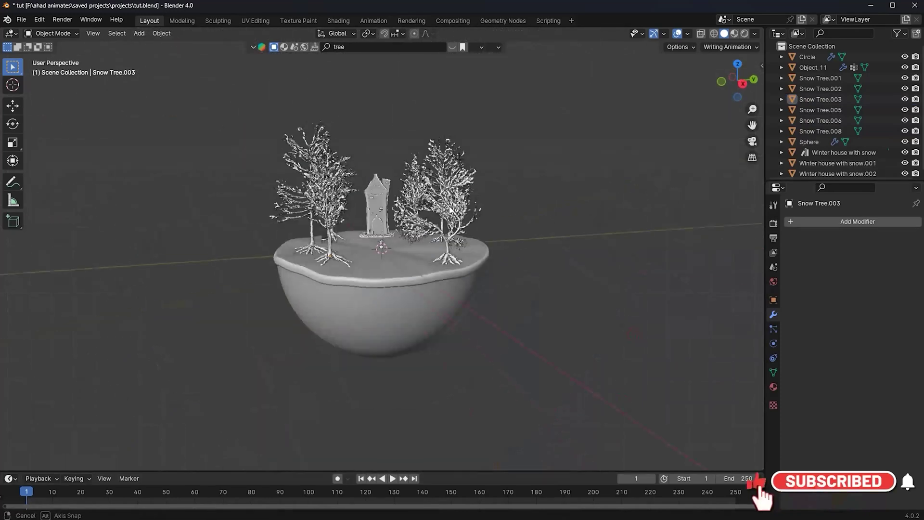
Step: Reposition the snow trees from above to space them around the disc's edge, then save the file
{"action": "key", "text": "KP_7"}
{"action": "left_click", "coordinate": [464, 365]}
{"action": "key", "text": "g"}
{"action": "left_click", "coordinate": [366, 373]}
{"action": "key", "text": "g"}
{"action": "left_click", "coordinate": [284, 310]}
{"action": "key", "text": "g"}
{"action": "left_click", "coordinate": [273, 136]}
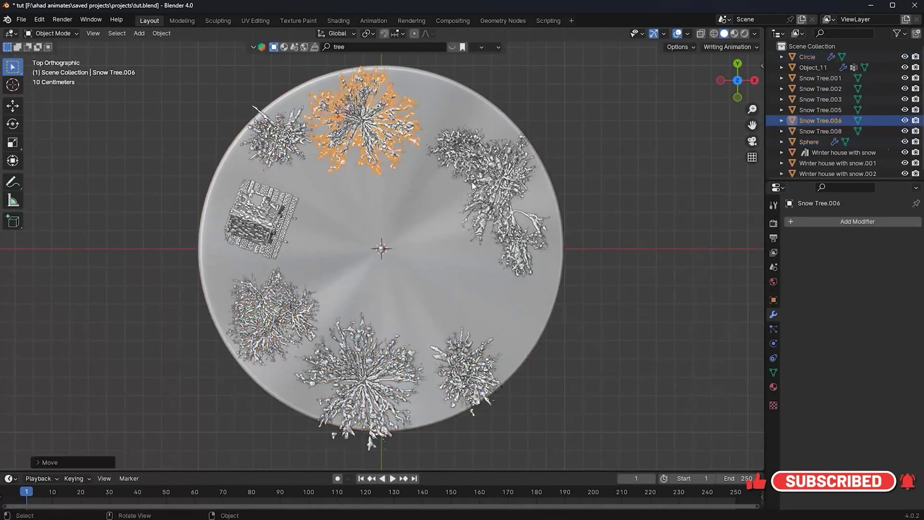
{"action": "key", "text": "ctrl+s"}
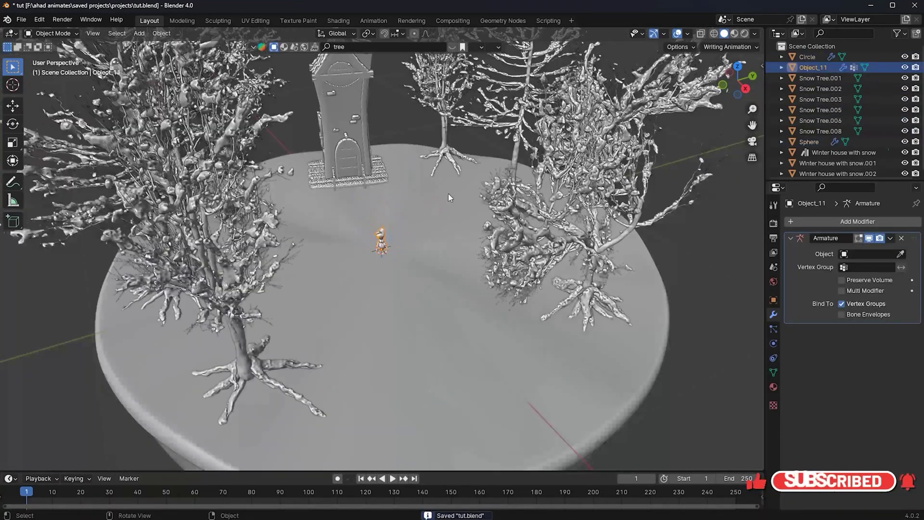
Step: Adjust the heights of the front snow trees along Z so their roots meet the disc
{"action": "scroll", "coordinate": [459, 237], "scroll_direction": "down", "scroll_amount": 3}
{"action": "middle_click_drag", "start_coordinate": [459, 237], "coordinate": [424, 169]}
{"action": "left_click", "coordinate": [187, 284]}
{"action": "key", "text": "g"}
{"action": "key", "text": "z"}
{"action": "left_click", "coordinate": [571, 272]}
{"action": "left_click", "coordinate": [220, 243]}
{"action": "key", "text": "g"}
{"action": "key", "text": "z"}
{"action": "left_click", "coordinate": [221, 243]}
Step: Rotate the bench and street lamp together about Z and move them to the other side of the snowman
{"action": "left_click", "coordinate": [262, 219]}
{"action": "left_click", "coordinate": [288, 207], "text": "shift"}
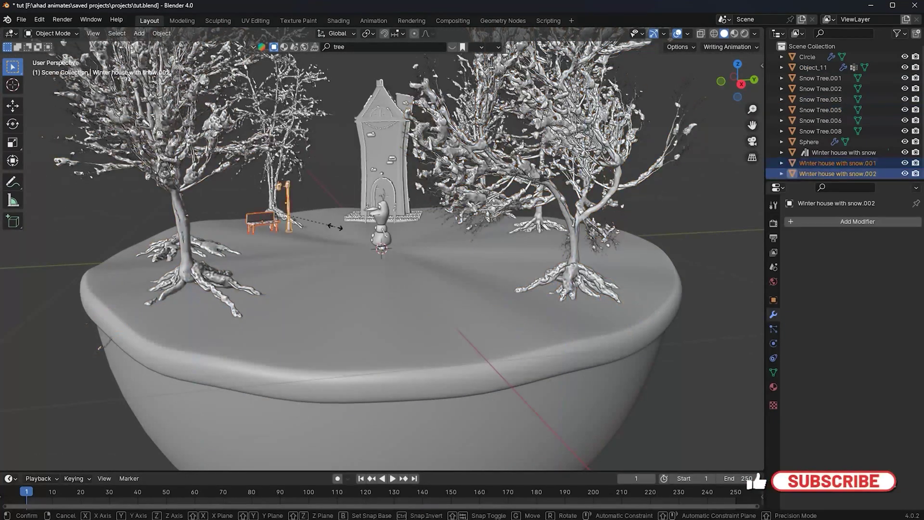
{"action": "middle_click_drag", "start_coordinate": [337, 231], "coordinate": [347, 269]}
{"action": "key", "text": "r"}
{"action": "key", "text": "z"}
{"action": "key", "text": "g"}
{"action": "left_click", "coordinate": [595, 313]}
Step: Adjust the heights of the street lamp and bench along Z to rest them on the disc
{"action": "scroll", "coordinate": [563, 316], "scroll_direction": "up", "scroll_amount": 4}
{"action": "middle_click_drag", "start_coordinate": [562, 316], "coordinate": [562, 274]}
{"action": "key", "text": "g"}
{"action": "key", "text": "z"}
{"action": "left_click", "coordinate": [572, 257]}
{"action": "left_click", "coordinate": [558, 257]}
{"action": "key", "text": "g"}
{"action": "key", "text": "z"}
{"action": "left_click", "coordinate": [610, 258]}
Step: Shift the bench along X and rotate it about X and Z to follow the disc's surface, then save the file
{"action": "key", "text": "g"}
{"action": "key", "text": "x"}
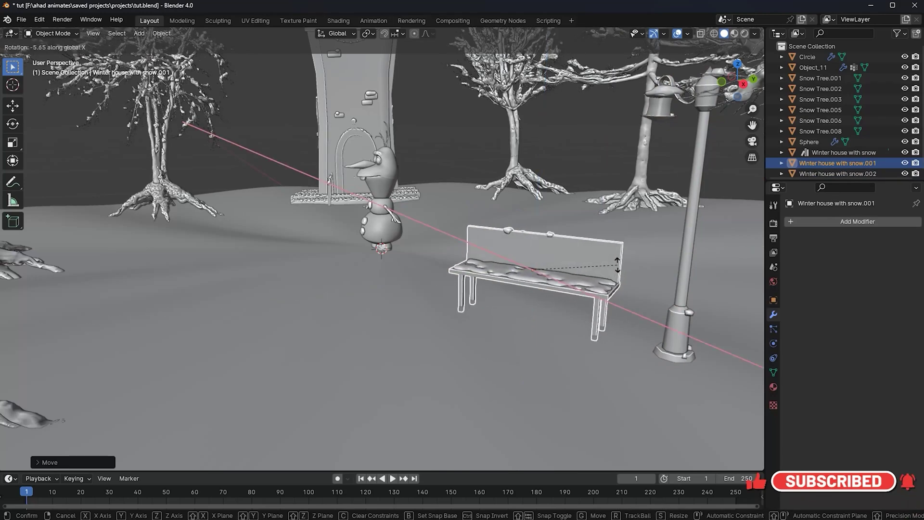
{"action": "left_click", "coordinate": [615, 265]}
{"action": "middle_click_drag", "start_coordinate": [615, 264], "coordinate": [614, 267]}
{"action": "left_click", "coordinate": [614, 268]}
{"action": "scroll", "coordinate": [577, 279], "scroll_direction": "down", "scroll_amount": 5}
{"action": "left_click", "coordinate": [433, 268]}
{"action": "key", "text": "r"}
{"action": "key", "text": "z"}
{"action": "key", "text": "ctrl+s"}
Step: Resize the snowman, rotate it about Z and save the file
{"action": "left_click", "coordinate": [380, 224]}
{"action": "scroll", "coordinate": [380, 224], "scroll_direction": "down", "scroll_amount": 3}
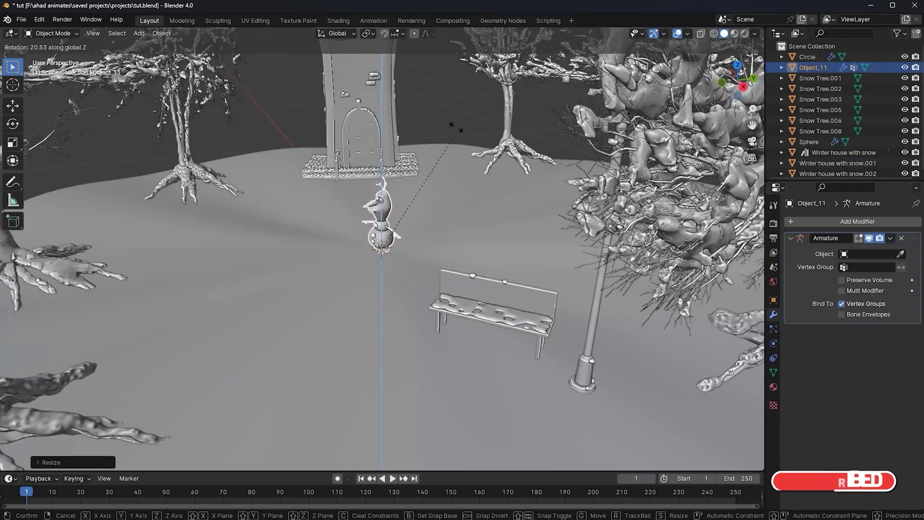
{"action": "key", "text": "ctrl+s"}
Step: Parent all scene objects to the hemisphere with Object (Keep Transform)
{"action": "scroll", "coordinate": [463, 374], "scroll_direction": "down", "scroll_amount": 4}
{"action": "left_click", "coordinate": [447, 387]}
{"action": "middle_click_drag", "start_coordinate": [371, 347], "coordinate": [387, 325]}
{"action": "key", "text": "a"}
{"action": "scroll", "coordinate": [360, 329], "scroll_direction": "down", "scroll_amount": 3}
{"action": "scroll", "coordinate": [405, 337], "scroll_direction": "up", "scroll_amount": 2}
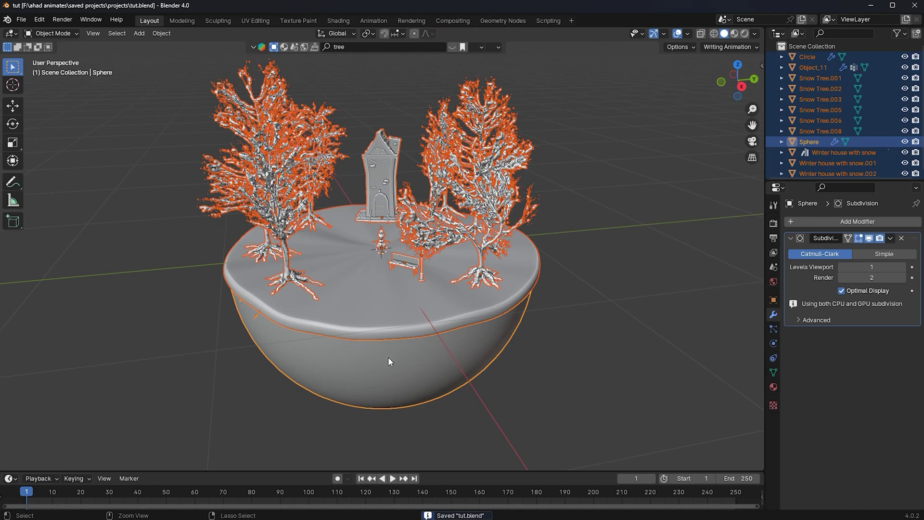
{"action": "key", "text": "ctrl+p"}
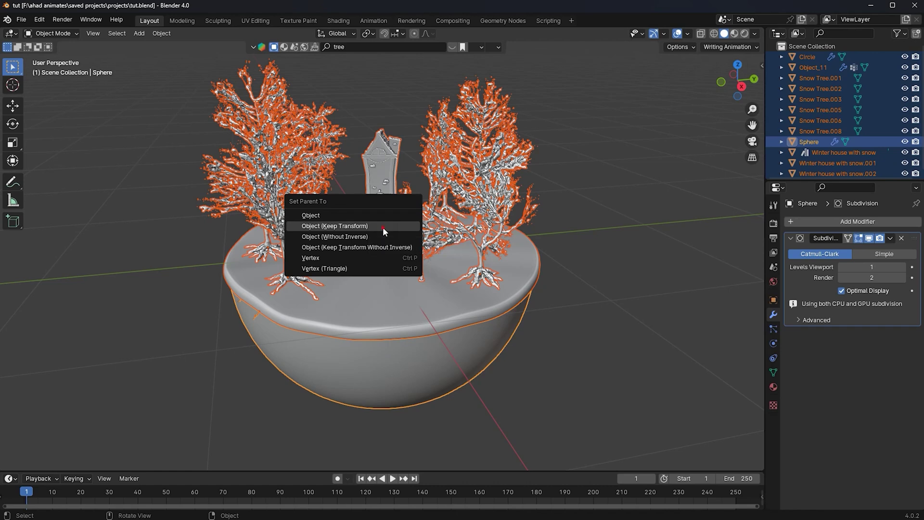
{"action": "left_click", "coordinate": [383, 226]}
Step: Try moving the hemisphere to test the parenting, then cancel the move
{"action": "left_click", "coordinate": [409, 348]}
{"action": "key", "text": "g"}
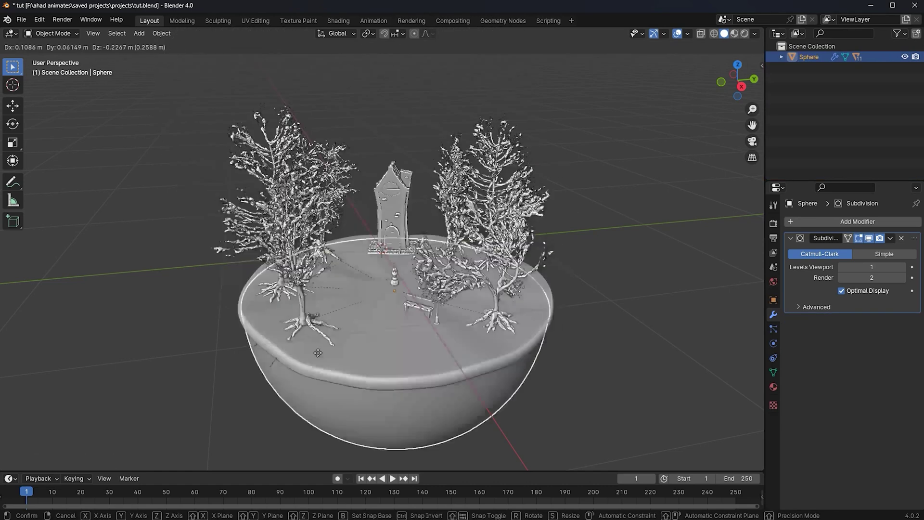
{"action": "right_click", "coordinate": [364, 354]}
{"action": "scroll", "coordinate": [400, 213], "scroll_direction": "up", "scroll_amount": 5}
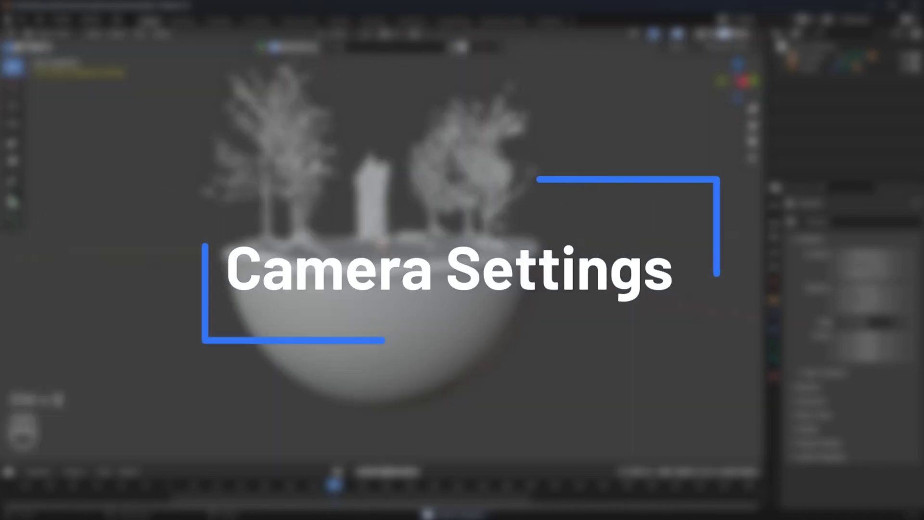
Step: Add a camera and align it to a slightly elevated view of the whole globe scene
{"action": "key", "text": "shift+a"}
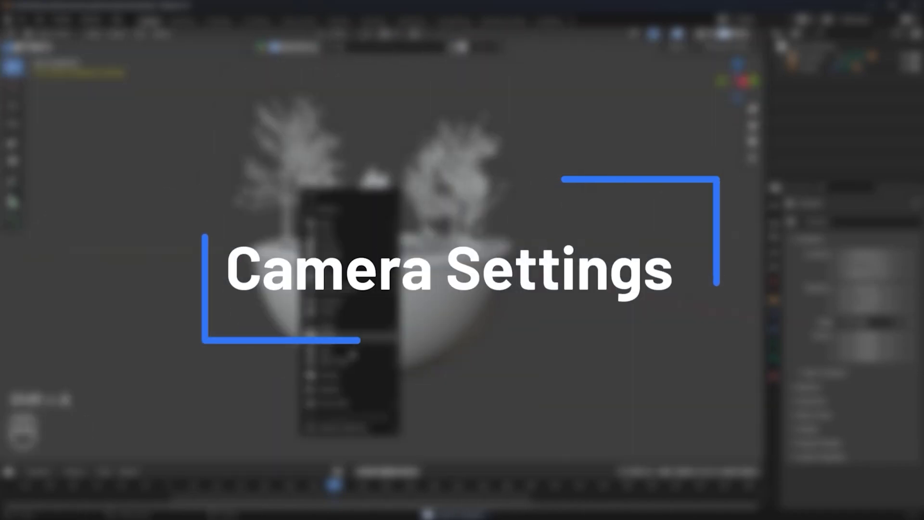
{"action": "left_click", "coordinate": [346, 374]}
{"action": "scroll", "coordinate": [346, 356], "scroll_direction": "down", "scroll_amount": 3}
{"action": "middle_click_drag", "start_coordinate": [347, 307], "coordinate": [352, 324]}
{"action": "scroll", "coordinate": [339, 270], "scroll_direction": "up", "scroll_amount": 3}
{"action": "mouse_move", "coordinate": [337, 265]}
{"action": "middle_mouse_down"}
{"action": "mouse_move", "coordinate": [315, 255]}
{"action": "mouse_move", "coordinate": [337, 258]}
{"action": "middle_mouse_up"}
{"action": "scroll", "coordinate": [336, 258], "scroll_direction": "down", "scroll_amount": 3}
{"action": "middle_click_drag", "start_coordinate": [292, 238], "coordinate": [324, 244]}
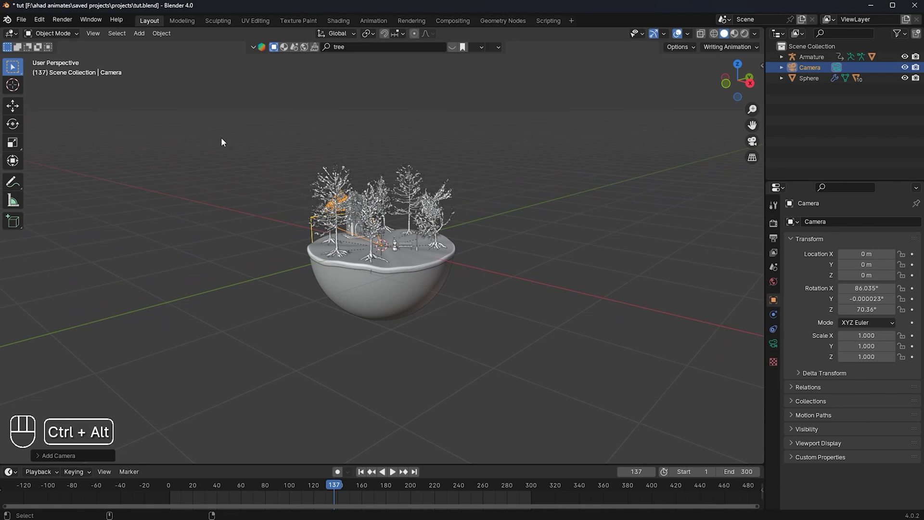
{"action": "key", "text": "ctrl+alt+KP_0"}
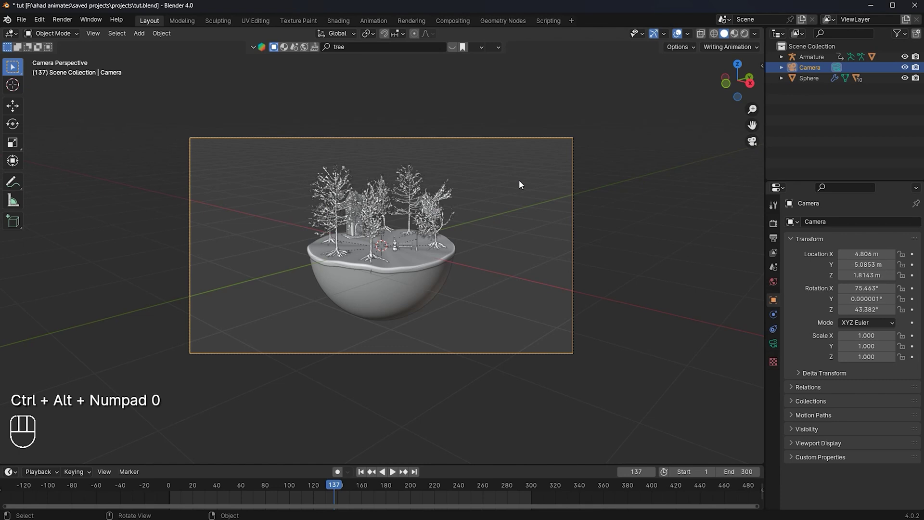
Step: Look through the camera and set its lens type to Orthographic
{"action": "scroll", "coordinate": [472, 218], "scroll_direction": "down", "scroll_amount": 3}
{"action": "middle_click_drag", "start_coordinate": [472, 218], "coordinate": [521, 214]}
{"action": "scroll", "coordinate": [522, 214], "scroll_direction": "down", "scroll_amount": 4}
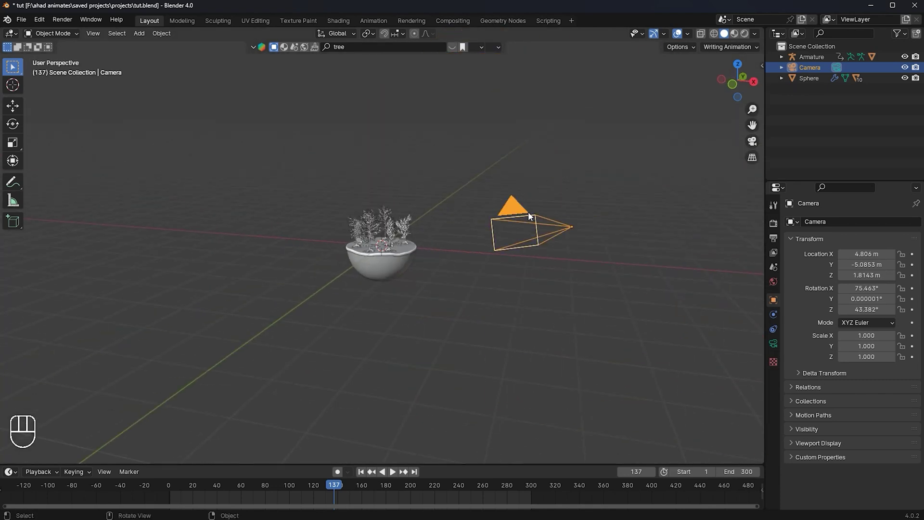
{"action": "key", "text": "KP_0"}
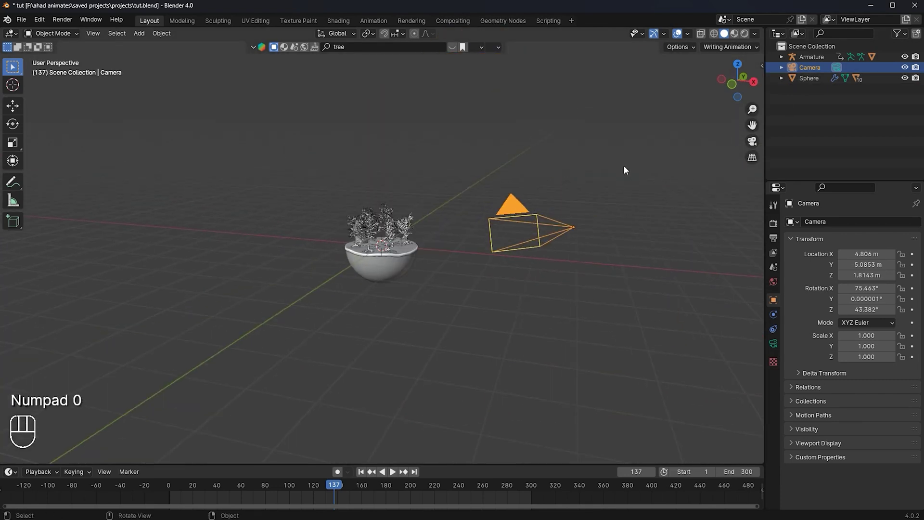
{"action": "scroll", "coordinate": [441, 160], "scroll_direction": "up", "scroll_amount": 4}
{"action": "scroll", "coordinate": [441, 162], "scroll_direction": "up", "scroll_amount": 2}
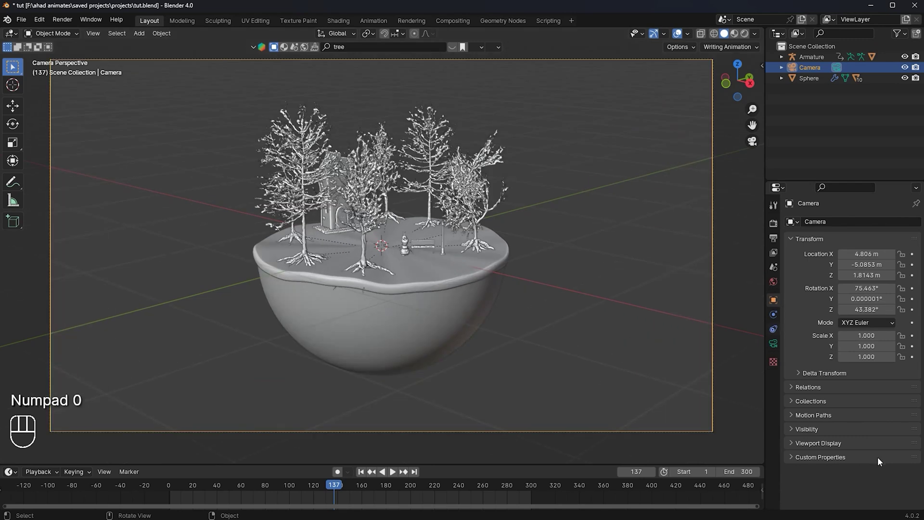
{"action": "left_click", "coordinate": [775, 343]}
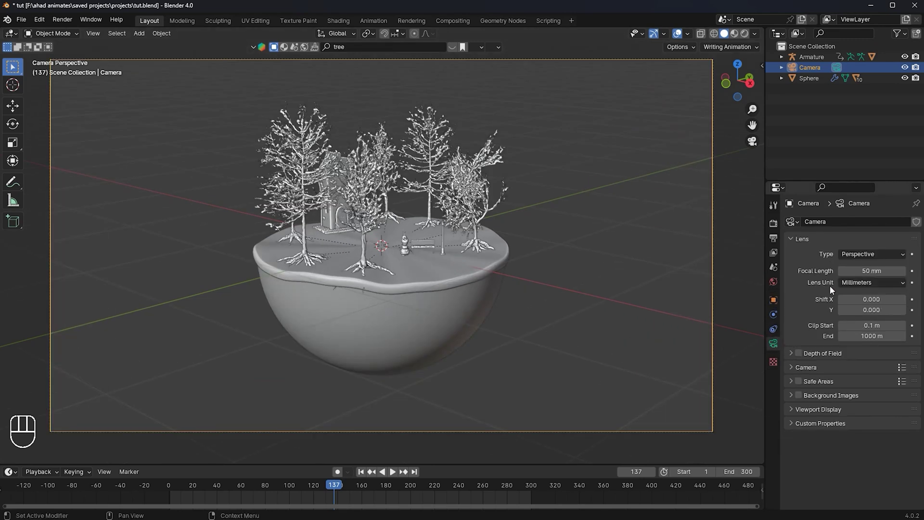
{"action": "left_click", "coordinate": [860, 255]}
{"action": "left_click", "coordinate": [876, 278]}
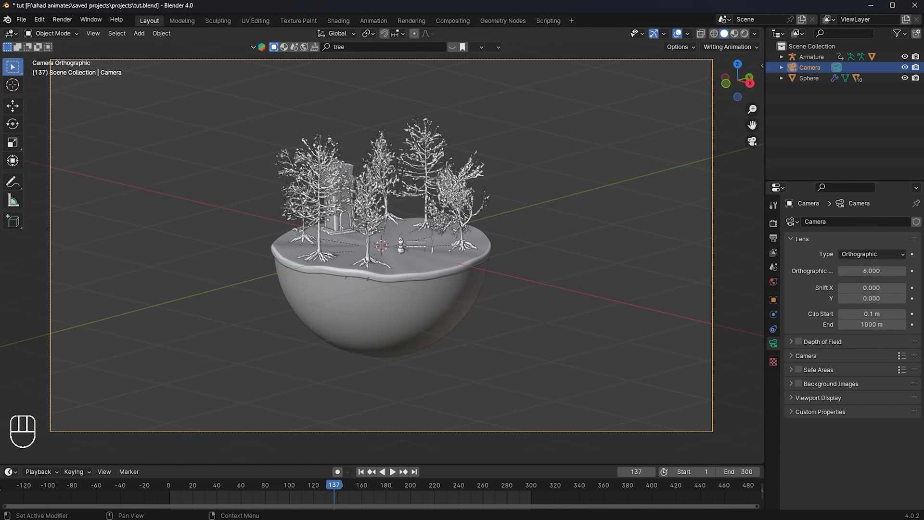
Step: Set the camera's orthographic scale to 3 and raise the camera along Z to frame the treetops
{"action": "left_click_drag", "start_coordinate": [876, 271], "coordinate": [827, 271]}
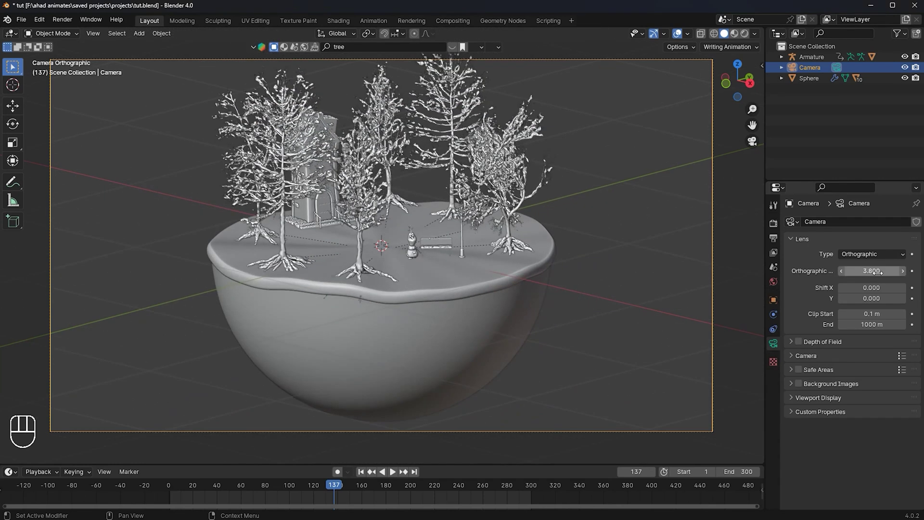
{"action": "left_click", "coordinate": [877, 271]}
{"action": "key", "text": "Return"}
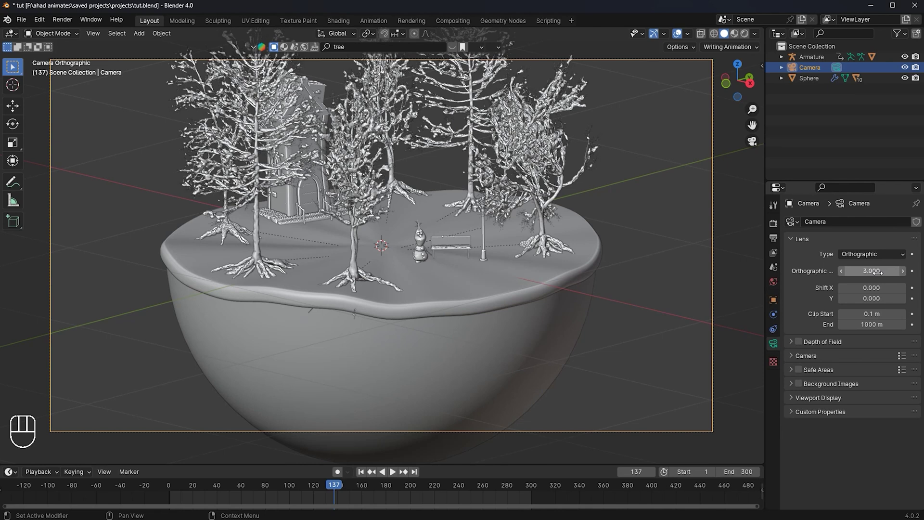
{"action": "key", "text": "g"}
{"action": "key", "text": "z"}
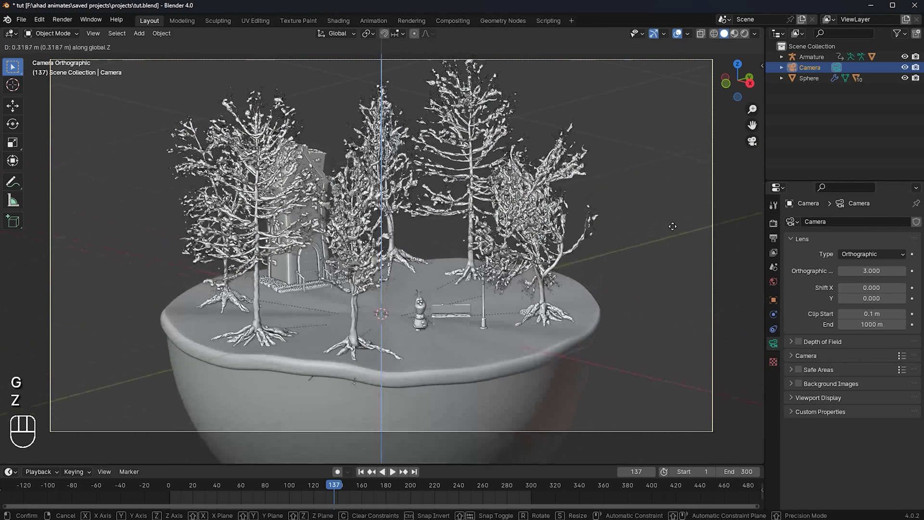
{"action": "left_click", "coordinate": [674, 228]}
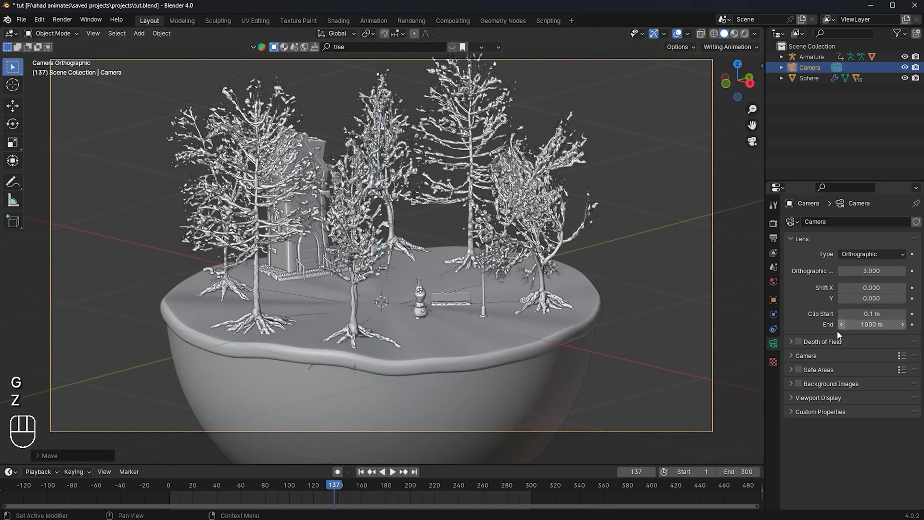
Step: Enable the camera's depth of field, set the focus distance to 5 m and choose the snowman (Object_11) as the focus object
{"action": "left_click", "coordinate": [792, 341]}
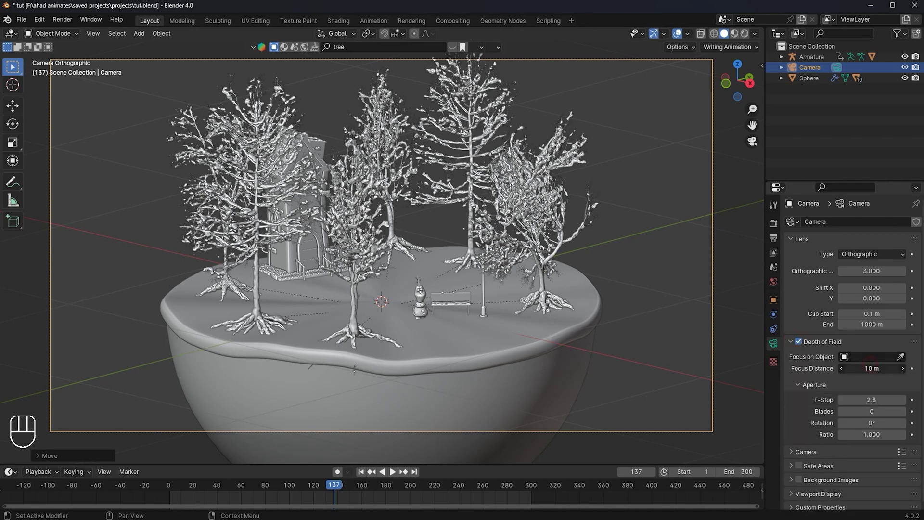
{"action": "left_click", "coordinate": [870, 367]}
{"action": "type", "text": "5"}
{"action": "key", "text": "Return"}
{"action": "left_click", "coordinate": [900, 357]}
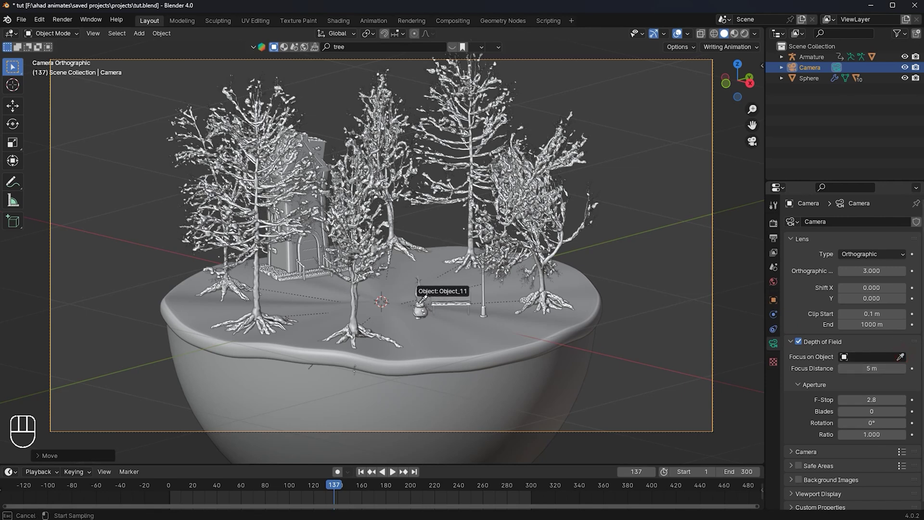
{"action": "left_click", "coordinate": [420, 300]}
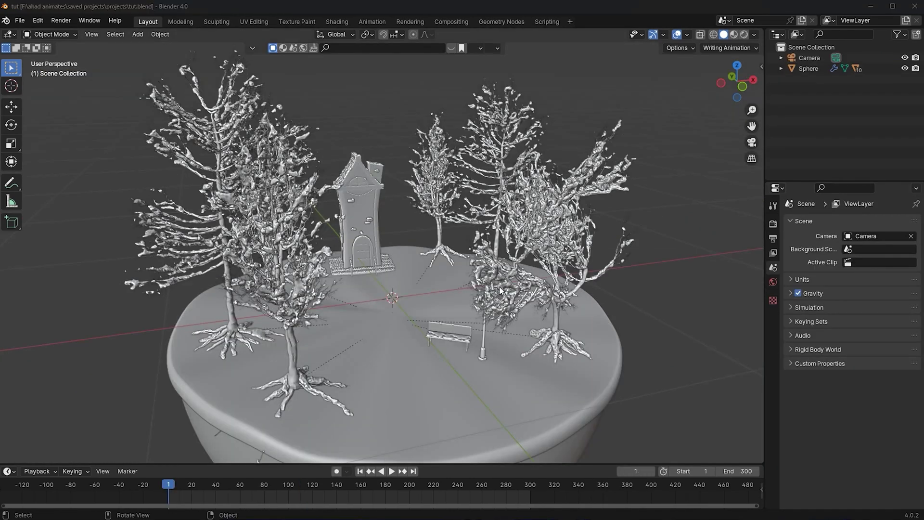
Step: Select the hemisphere and examine the arranged scene from several angles
{"action": "scroll", "coordinate": [487, 279], "scroll_direction": "down", "scroll_amount": 5}
{"action": "middle_click_drag", "start_coordinate": [487, 279], "coordinate": [310, 341]}
{"action": "scroll", "coordinate": [515, 258], "scroll_direction": "down", "scroll_amount": 4}
{"action": "scroll", "coordinate": [310, 342], "scroll_direction": "up", "scroll_amount": 4}
{"action": "left_click", "coordinate": [431, 313]}
{"action": "scroll", "coordinate": [385, 284], "scroll_direction": "up", "scroll_amount": 1}
{"action": "middle_click_drag", "start_coordinate": [372, 280], "coordinate": [298, 271]}
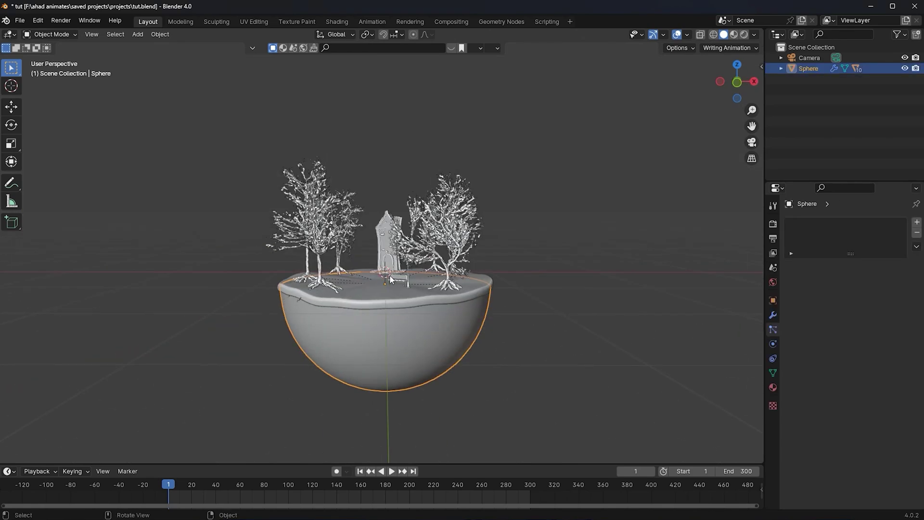
{"action": "scroll", "coordinate": [418, 265], "scroll_direction": "up", "scroll_amount": 5}
{"action": "middle_click_drag", "start_coordinate": [419, 265], "coordinate": [433, 287]}
{"action": "middle_click_drag", "start_coordinate": [433, 286], "coordinate": [417, 282]}
{"action": "scroll", "coordinate": [418, 282], "scroll_direction": "down", "scroll_amount": 3}
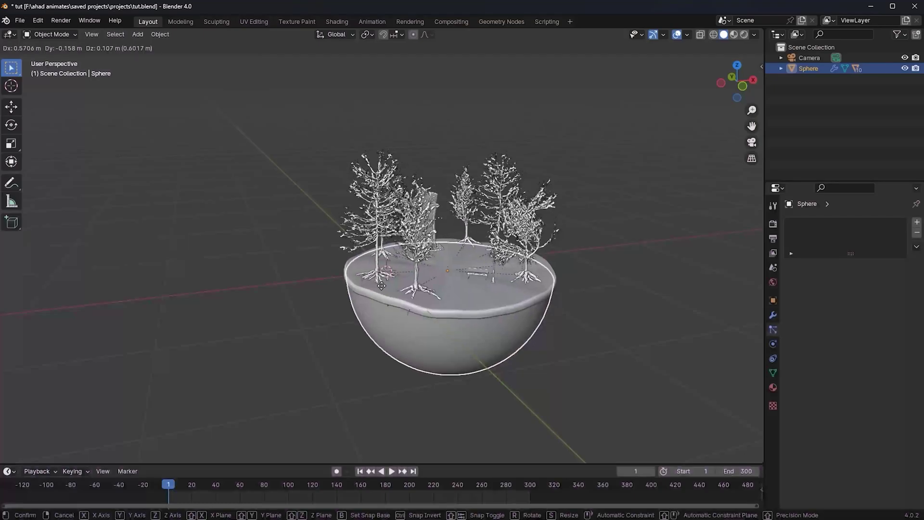
Step: Try moving the hemisphere with its parented objects, then cancel the moves
{"action": "right_click", "coordinate": [412, 323]}
{"action": "key", "text": "g"}
{"action": "right_click", "coordinate": [413, 319]}
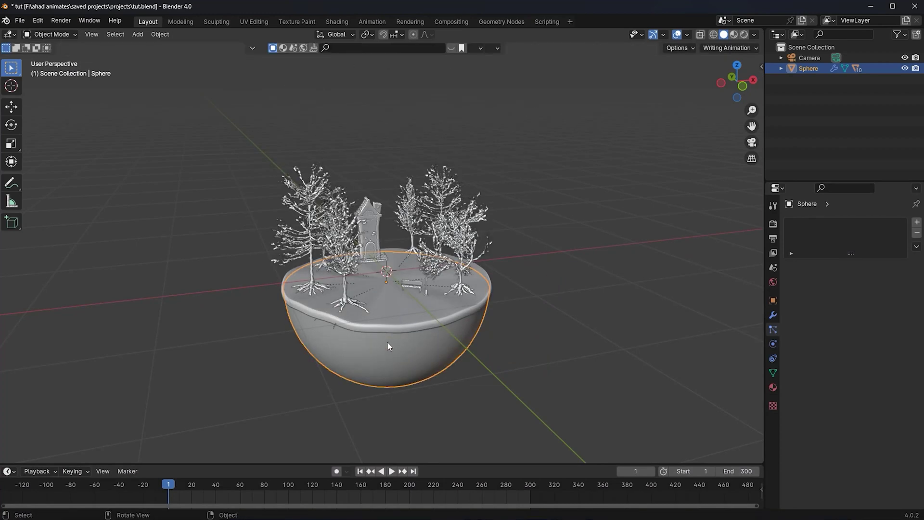
Step: Parent the camera and all other objects to the hemisphere with Object (Keep Transform)
{"action": "key", "text": "a"}
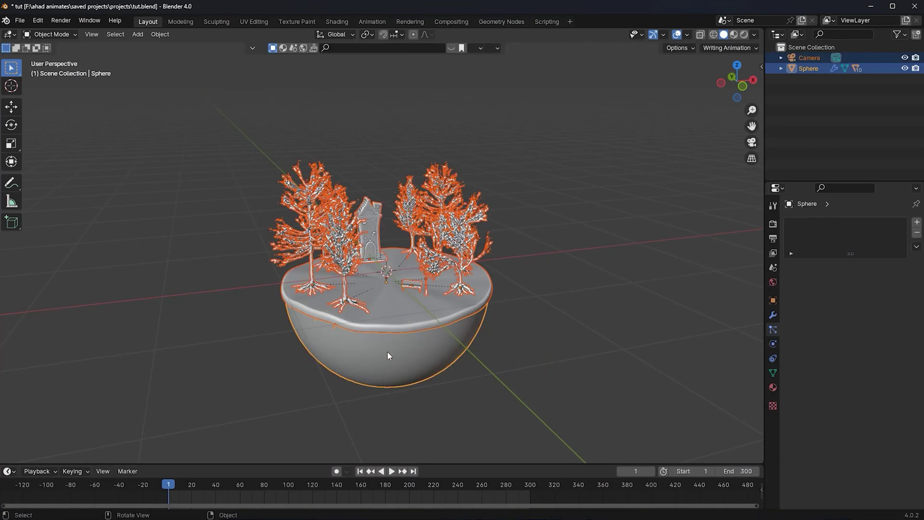
{"action": "key", "text": "ctrl+p"}
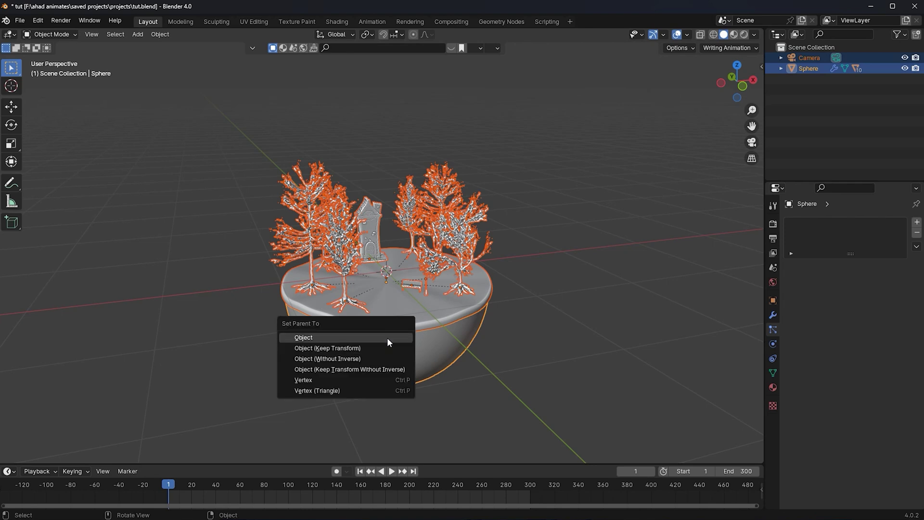
{"action": "left_click", "coordinate": [380, 348]}
Step: Parent the selected objects to the hemisphere and try rotating the assembly about the Z axis
{"action": "left_click", "coordinate": [408, 342]}
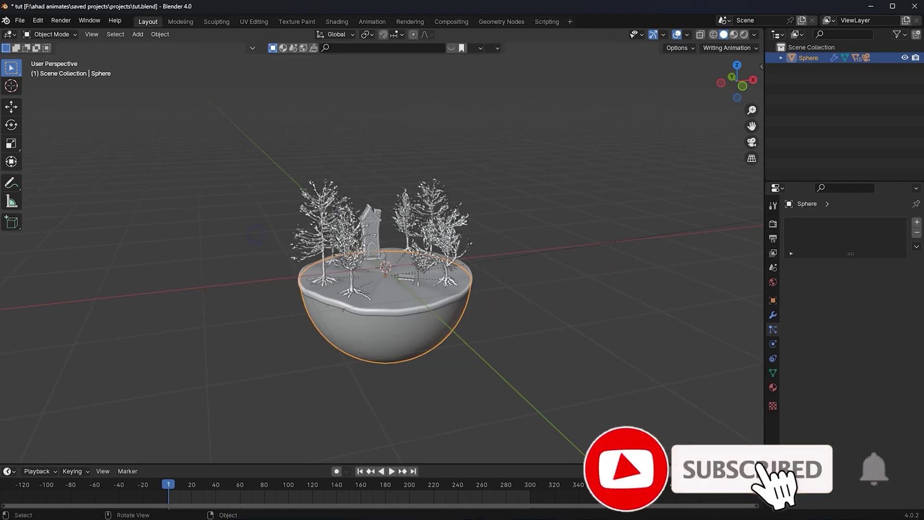
{"action": "key", "text": "r"}
{"action": "key", "text": "z"}
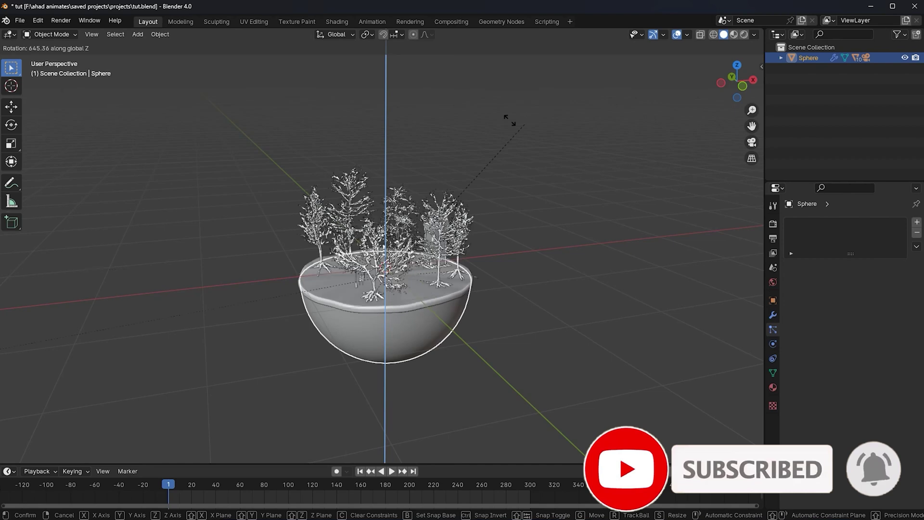
{"action": "left_click", "coordinate": [496, 228]}
{"action": "scroll", "coordinate": [497, 228], "scroll_direction": "down", "scroll_amount": 3}
{"action": "key", "text": "r"}
{"action": "key", "text": "z"}
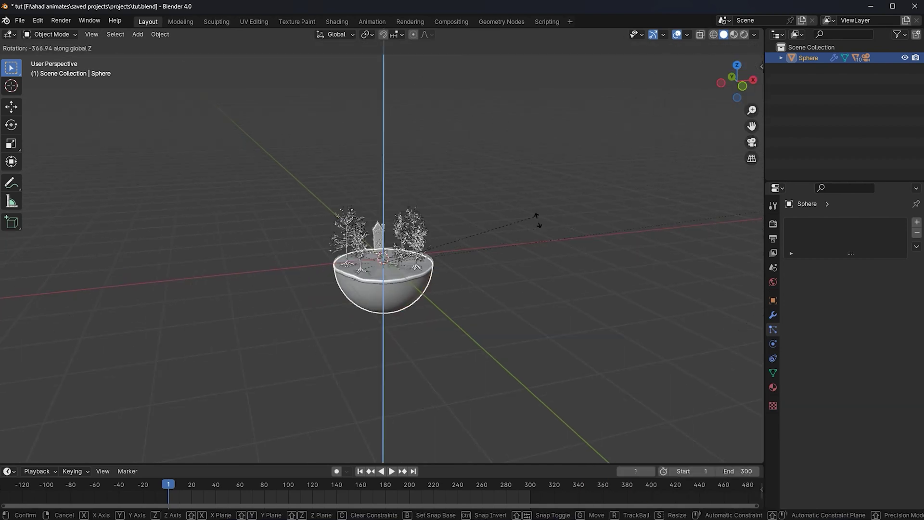
{"action": "right_click", "coordinate": [496, 273]}
{"action": "scroll", "coordinate": [433, 175], "scroll_direction": "down", "scroll_amount": 2}
Step: Clear the camera's parent so that it is independent of the hemisphere
{"action": "left_click", "coordinate": [614, 161]}
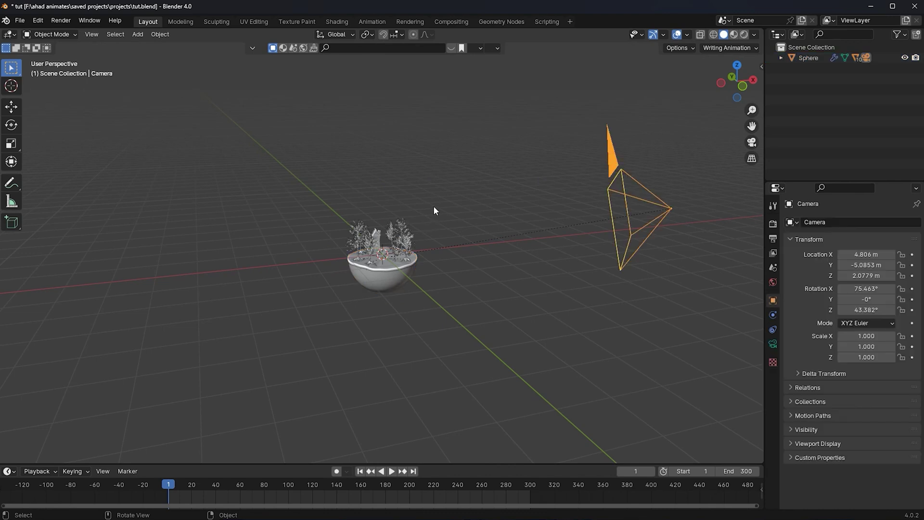
{"action": "key", "text": "F3"}
{"action": "type", "text": "c"}
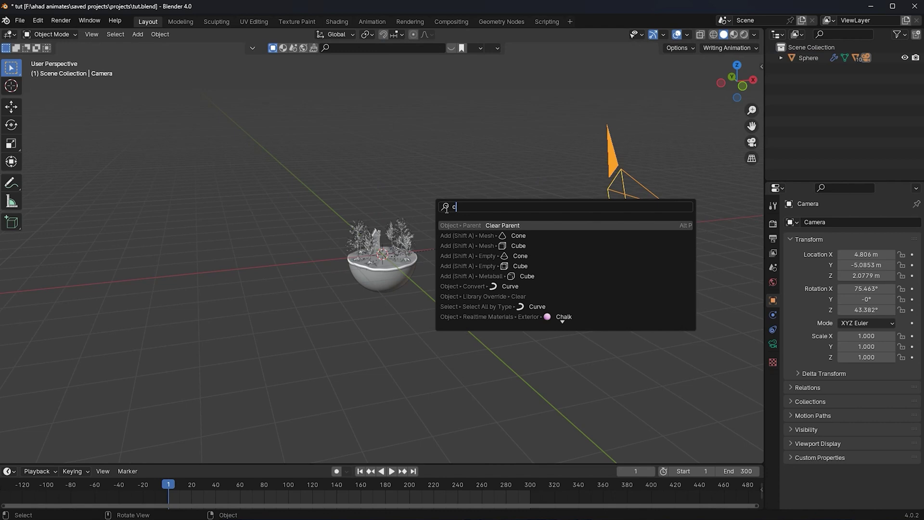
{"action": "type", "text": "lear p"}
{"action": "key", "text": "Return"}
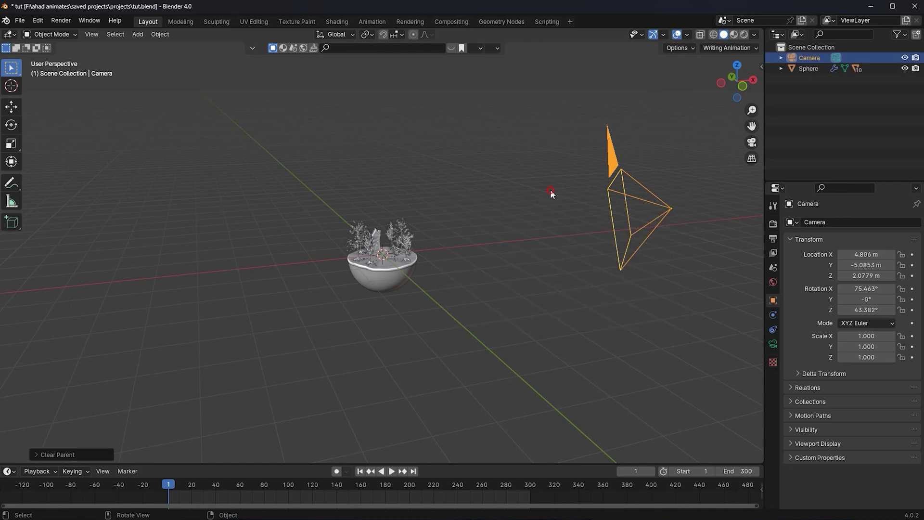
Step: Play the timeline briefly and try rotating the hemisphere about Z with the camera unparented
{"action": "left_click", "coordinate": [551, 191]}
{"action": "key", "text": "space"}
{"action": "key", "text": "space"}
{"action": "left_click", "coordinate": [408, 272]}
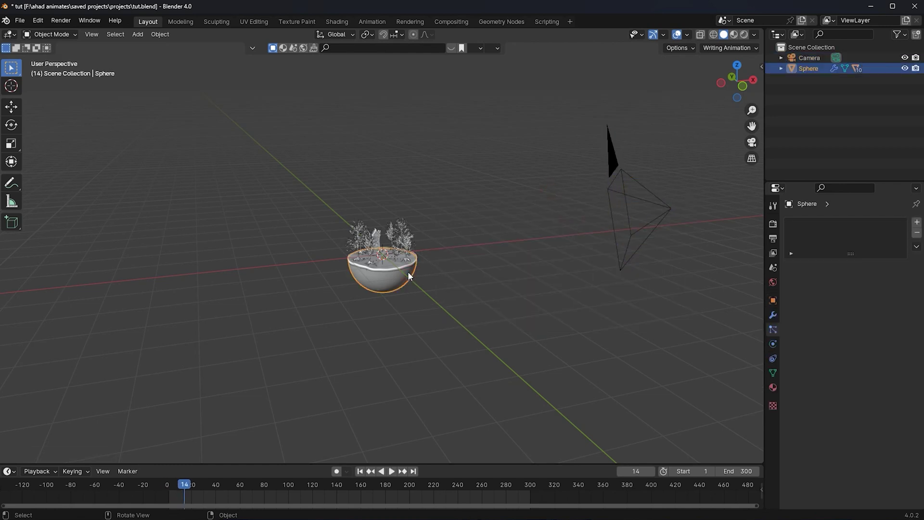
{"action": "key", "text": "r"}
{"action": "key", "text": "z"}
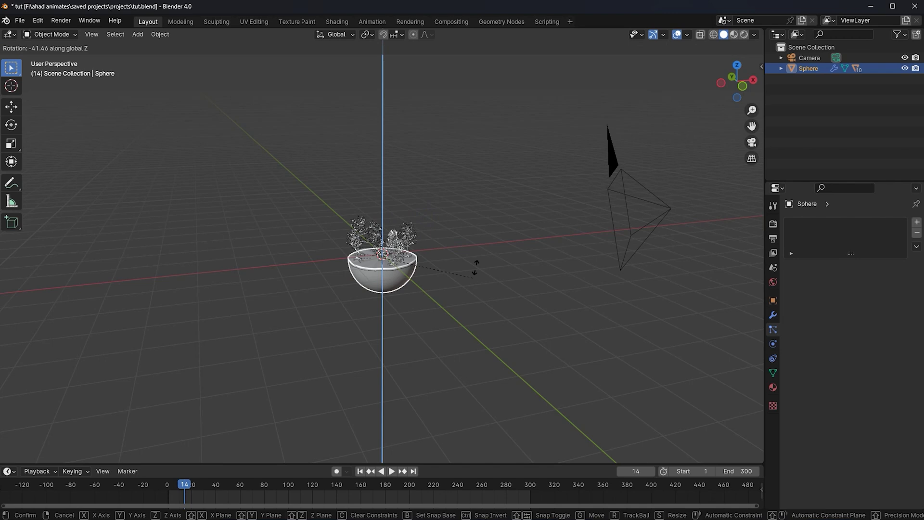
{"action": "left_click", "coordinate": [566, 143]}
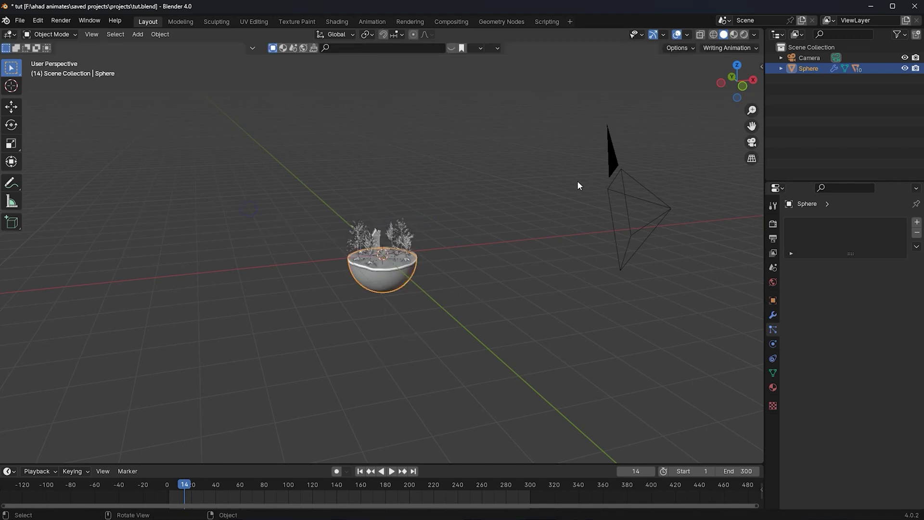
Step: Return to frame 1, look through the camera and insert a keyframe on the hemisphere
{"action": "scroll", "coordinate": [514, 302], "scroll_direction": "up", "scroll_amount": 6}
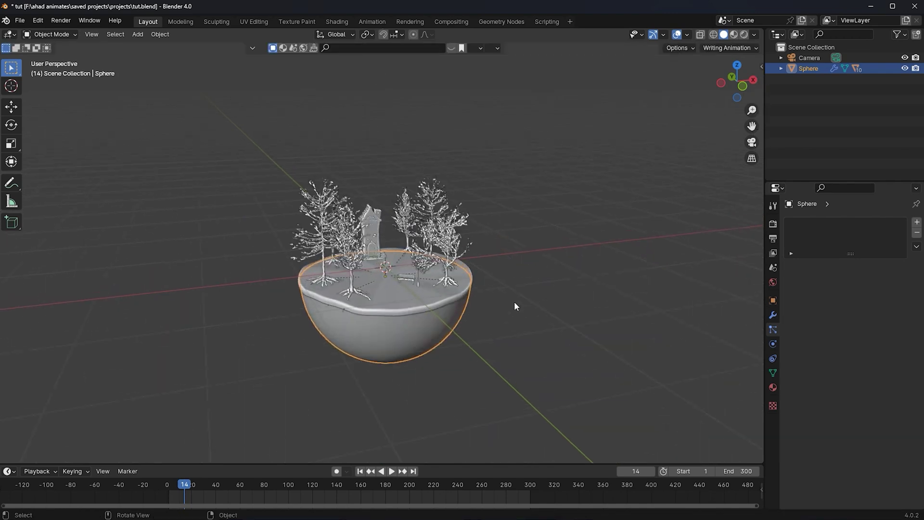
{"action": "left_click", "coordinate": [360, 472]}
{"action": "key", "text": "KP_0"}
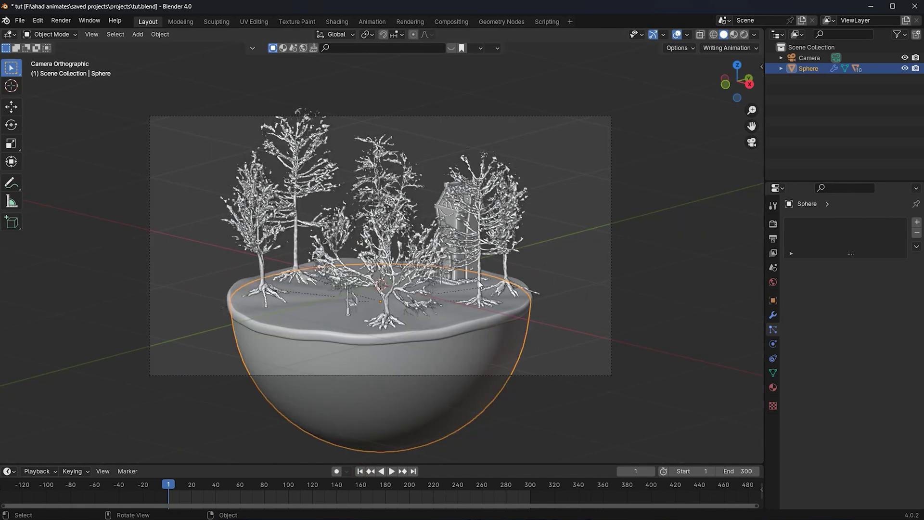
{"action": "key", "text": "i"}
{"action": "left_click", "coordinate": [413, 282]}
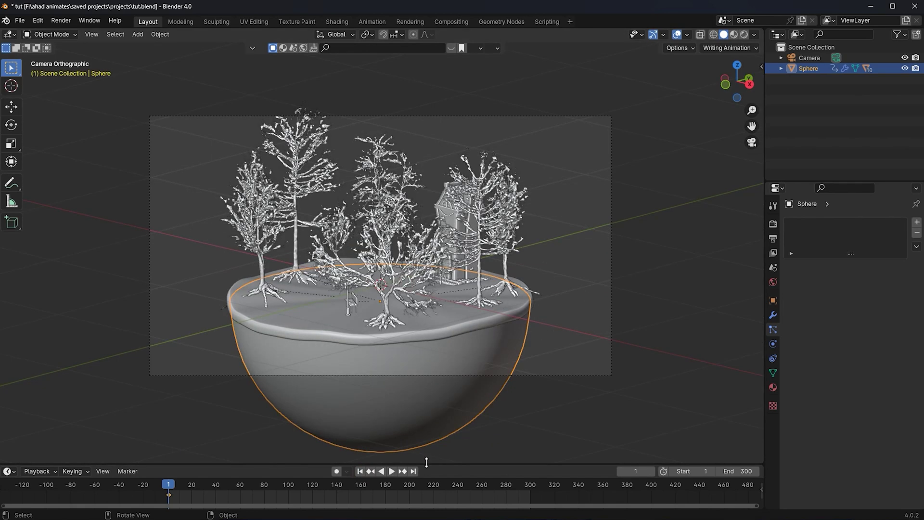
Step: At frame 300, rotate the hemisphere about 64° around Z and insert a second keyframe
{"action": "left_click", "coordinate": [413, 472]}
{"action": "key", "text": "r"}
{"action": "key", "text": "z"}
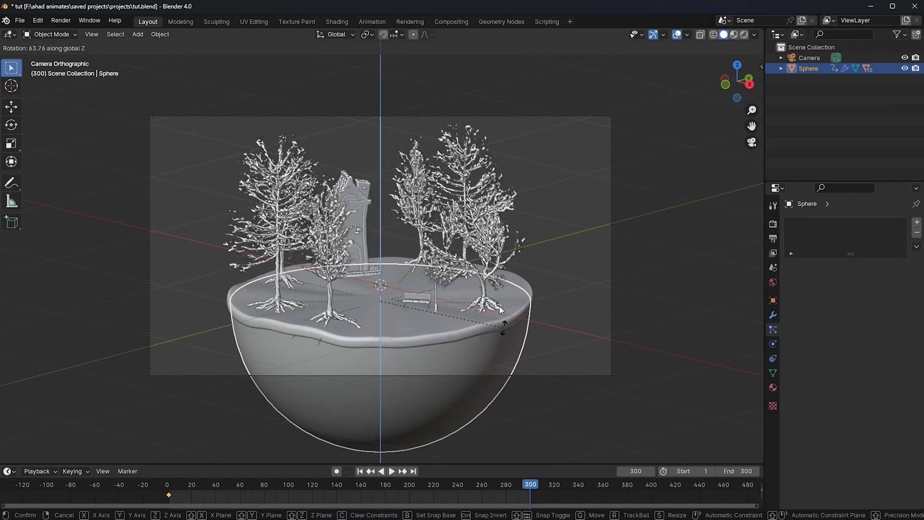
{"action": "left_click", "coordinate": [484, 239]}
{"action": "key", "text": "i"}
{"action": "left_click", "coordinate": [484, 240]}
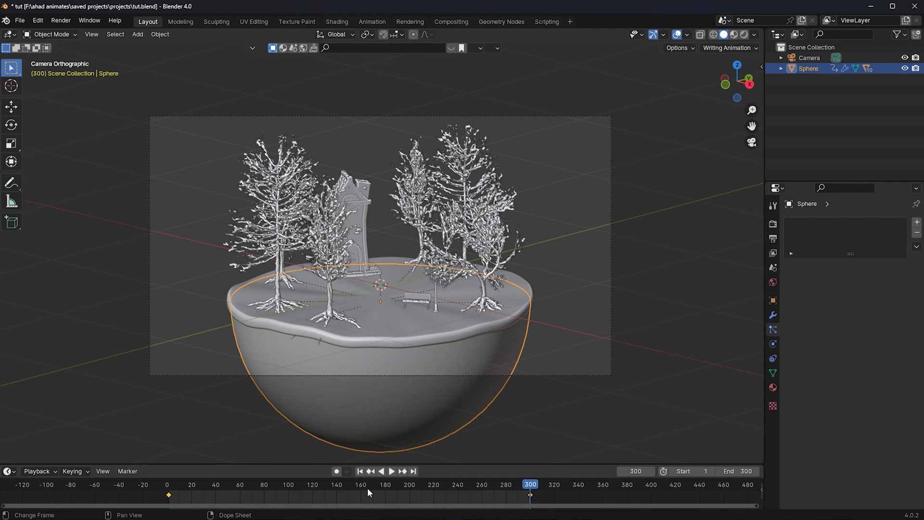
Step: Change the interpolation of the hemisphere's keyframes and play back the rotation animation
{"action": "key", "text": "t"}
{"action": "left_click", "coordinate": [159, 450]}
{"action": "key", "text": "space"}
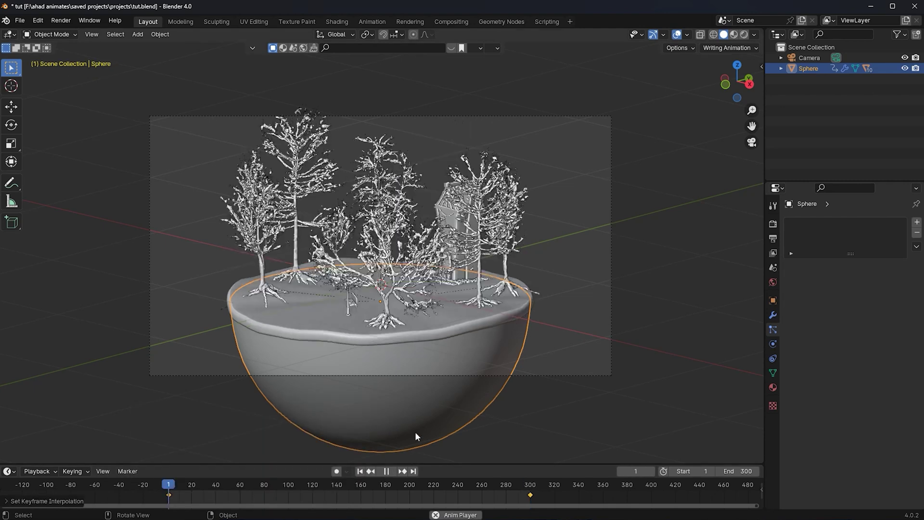
{"action": "left_click", "coordinate": [580, 279]}
{"action": "scroll", "coordinate": [474, 267], "scroll_direction": "up", "scroll_amount": 2}
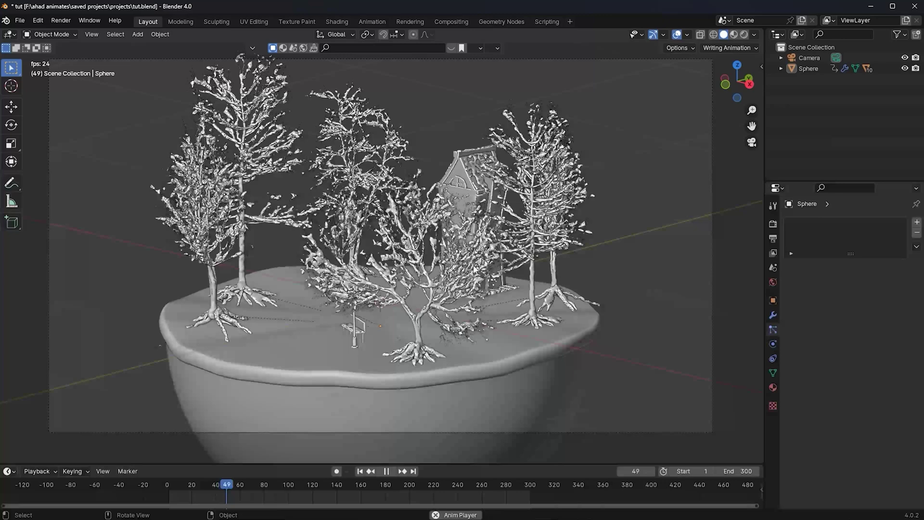
{"action": "key", "text": "space"}
Step: Return the timeline to frame 1 and save the file
{"action": "left_click", "coordinate": [360, 470]}
{"action": "right_click", "coordinate": [385, 267]}
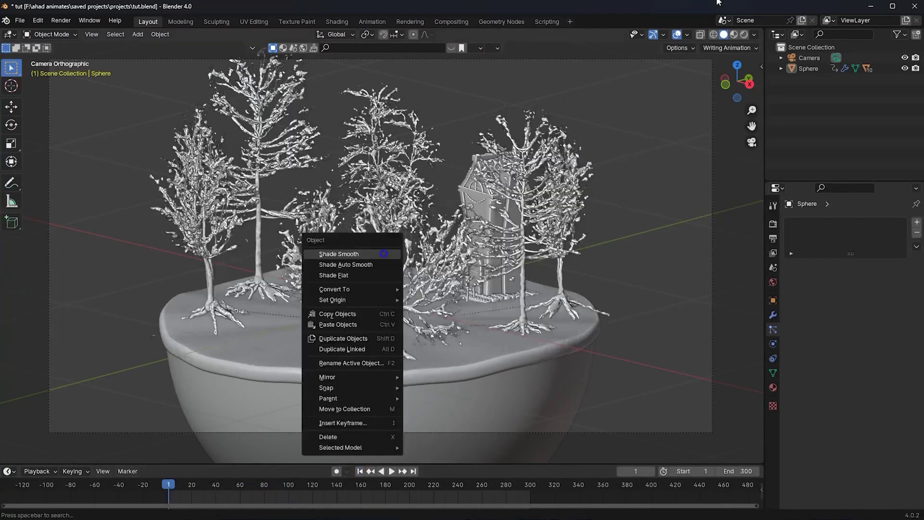
{"action": "key", "text": "ctrl+s"}
Step: Leave the camera view, add a UV sphere at the scene centre and shade it smooth
{"action": "key", "text": "KP_0"}
{"action": "scroll", "coordinate": [388, 143], "scroll_direction": "down", "scroll_amount": 5}
{"action": "key", "text": "shift+a"}
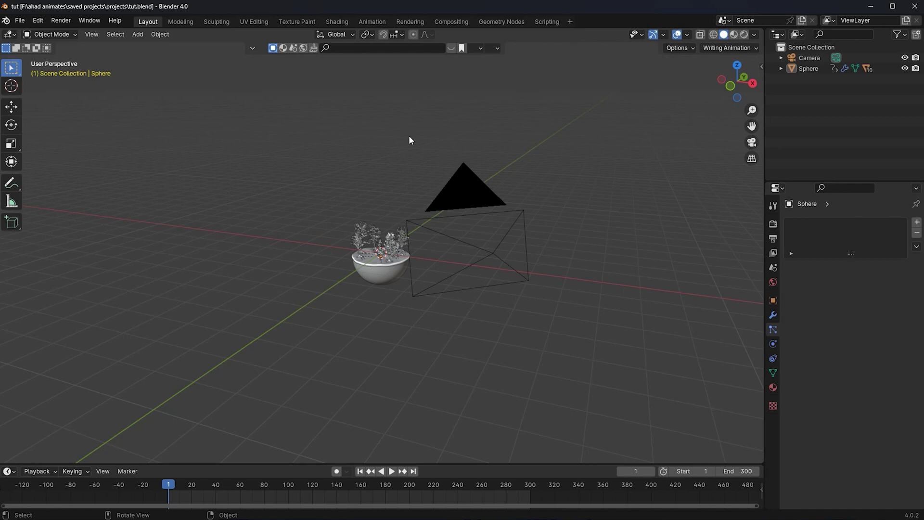
{"action": "scroll", "coordinate": [394, 153], "scroll_direction": "up", "scroll_amount": 4}
{"action": "scroll", "coordinate": [399, 163], "scroll_direction": "up", "scroll_amount": 3}
{"action": "key", "text": "shift+a"}
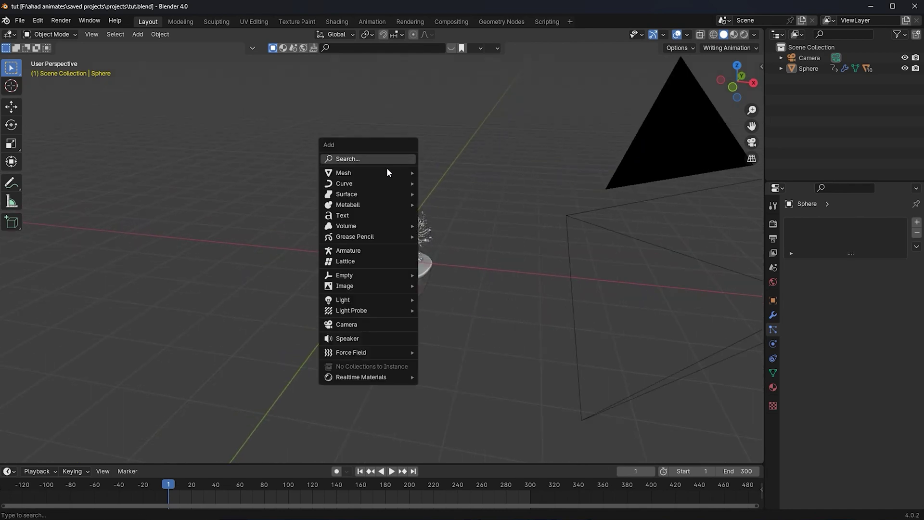
{"action": "mouse_move", "coordinate": [389, 171]}
{"action": "left_click", "coordinate": [470, 207]}
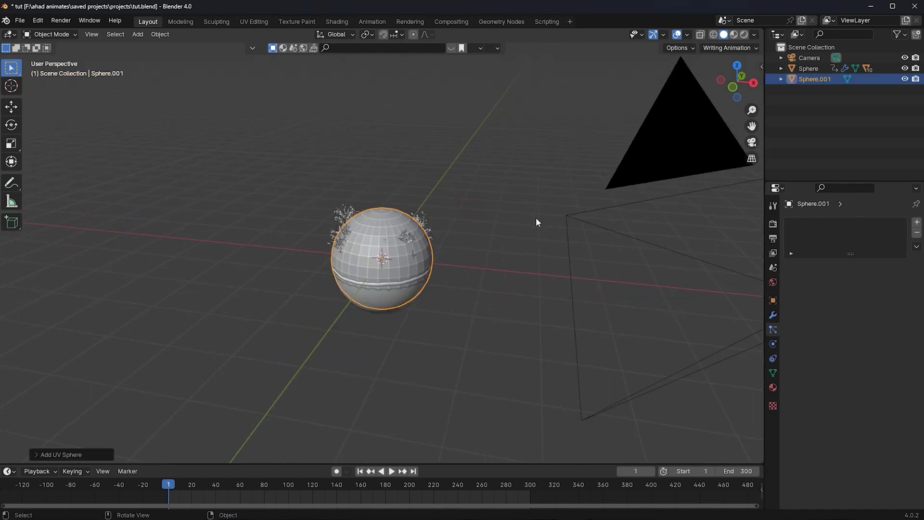
{"action": "scroll", "coordinate": [536, 221], "scroll_direction": "up", "scroll_amount": 5}
{"action": "right_click", "coordinate": [522, 208]}
{"action": "left_click", "coordinate": [517, 205]}
Step: Add a Displace modifier to the new sphere and create a new texture for it
{"action": "left_click", "coordinate": [772, 314]}
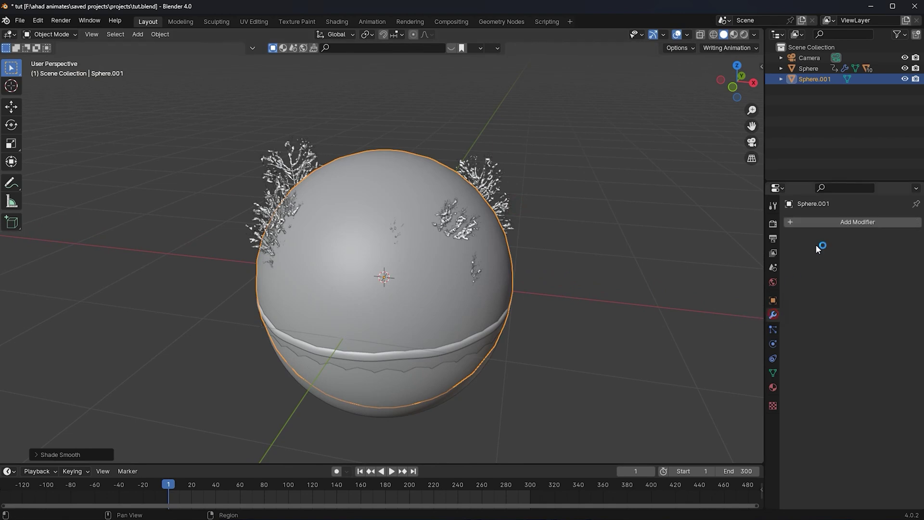
{"action": "left_click", "coordinate": [842, 220]}
{"action": "type", "text": "d"}
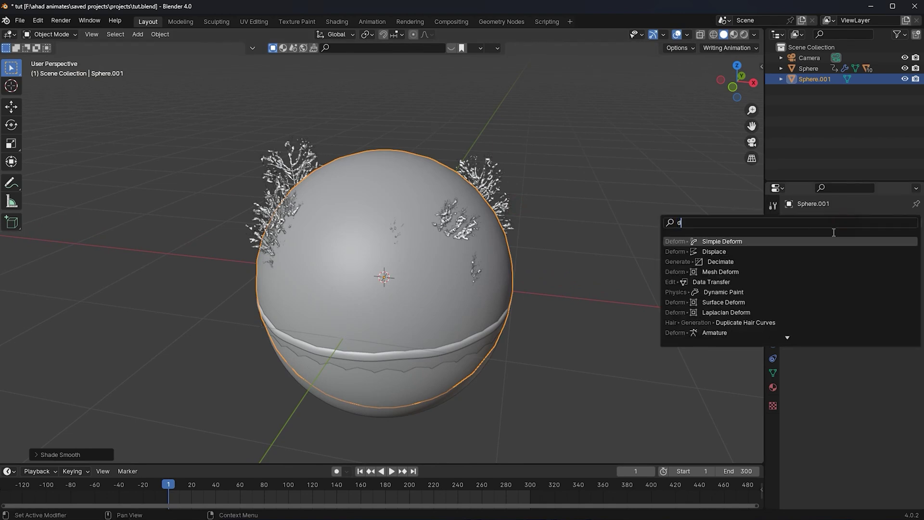
{"action": "left_click", "coordinate": [802, 251]}
{"action": "left_click", "coordinate": [900, 257]}
{"action": "left_click", "coordinate": [910, 254]}
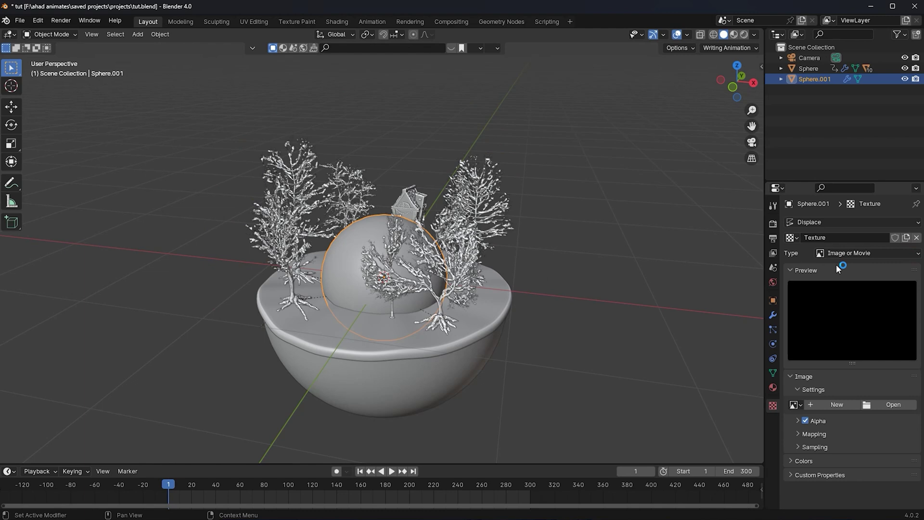
Step: Make the displacement texture Clouds with a size of 2.00 and add a level 1 Subdivision modifier to the sphere
{"action": "left_click", "coordinate": [866, 253]}
{"action": "left_click", "coordinate": [834, 290]}
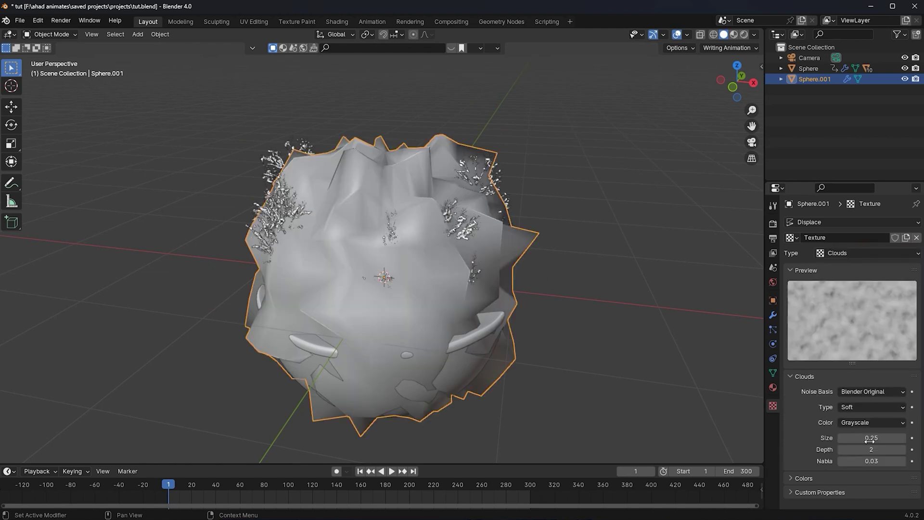
{"action": "left_click_drag", "start_coordinate": [871, 437], "coordinate": [905, 438]}
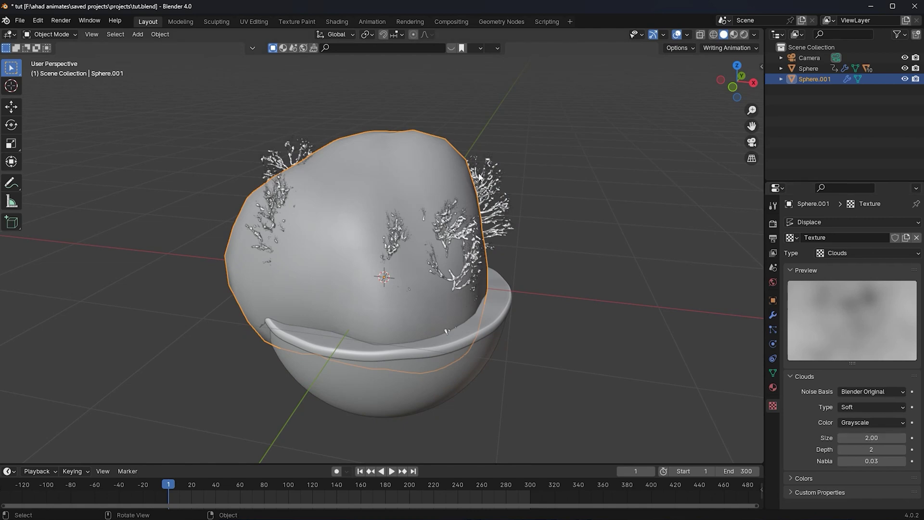
{"action": "key", "text": "ctrl+1"}
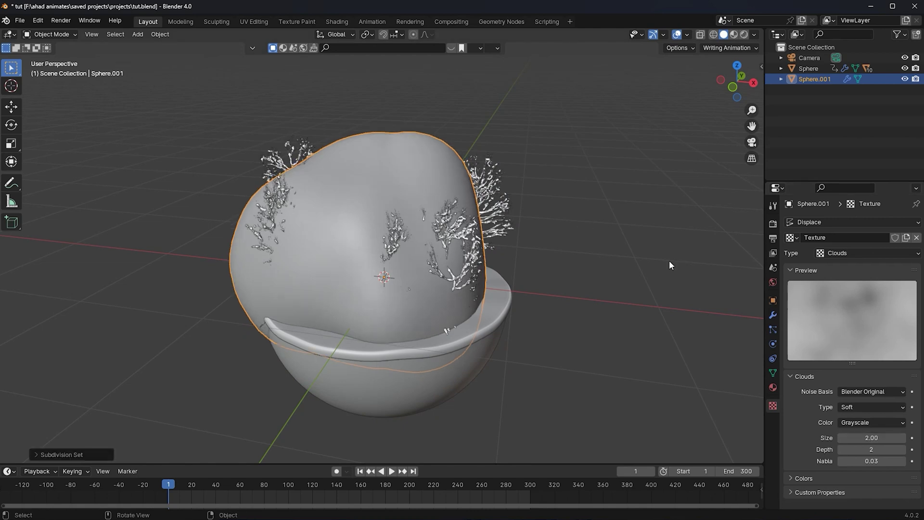
{"action": "left_click", "coordinate": [773, 315]}
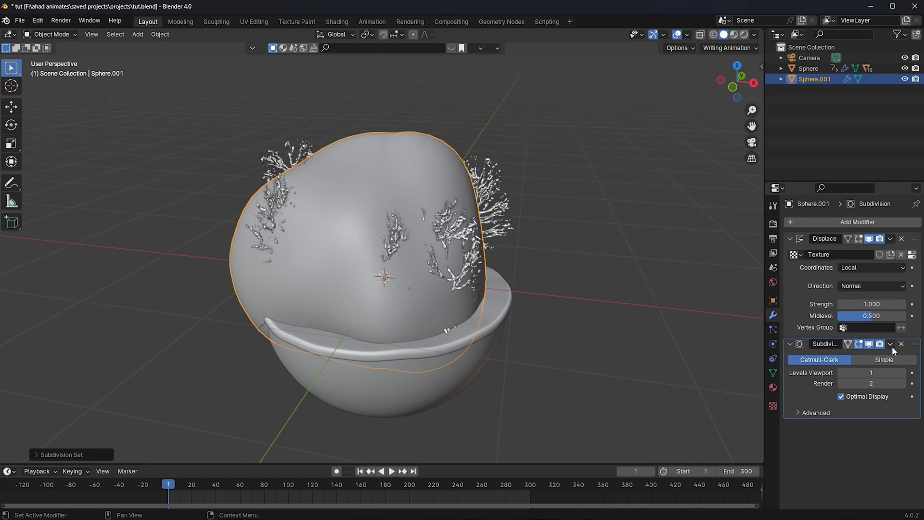
Step: Scale down the displaced sphere and move it along Y off the hemisphere's surface to its front
{"action": "scroll", "coordinate": [361, 151], "scroll_direction": "down", "scroll_amount": 2}
{"action": "key", "text": "s"}
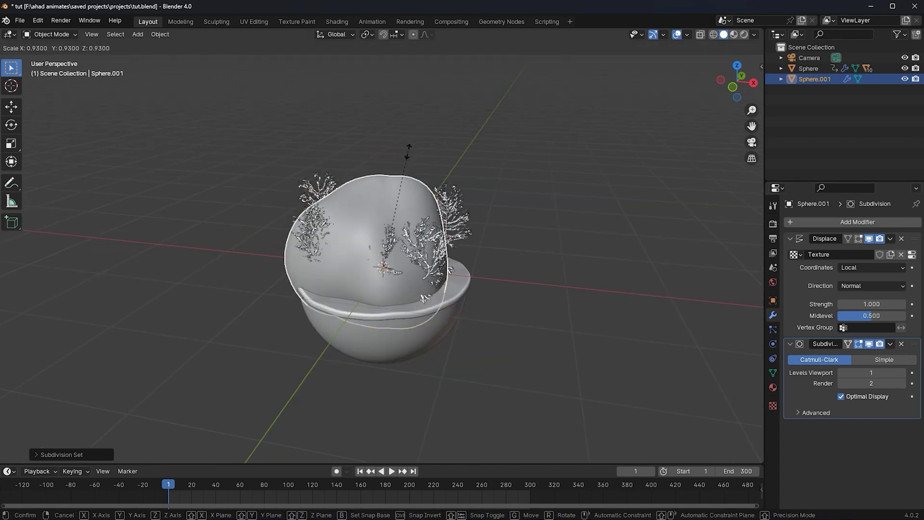
{"action": "left_click", "coordinate": [389, 225]}
{"action": "key", "text": "g"}
{"action": "key", "text": "y"}
{"action": "left_click", "coordinate": [356, 277]}
Step: Add a plane and raise it along Z well above the trees
{"action": "key", "text": "shift+a"}
{"action": "mouse_move", "coordinate": [429, 132]}
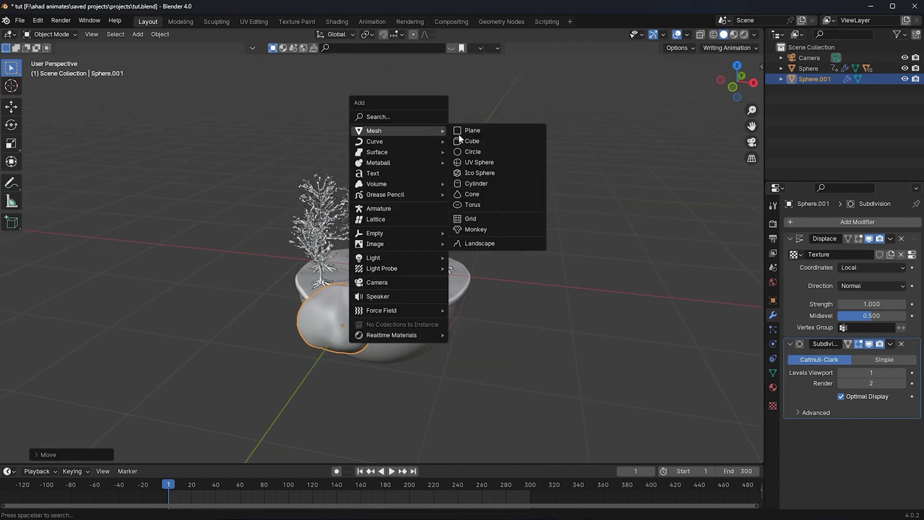
{"action": "left_click", "coordinate": [486, 133]}
{"action": "key", "text": "g"}
{"action": "key", "text": "z"}
{"action": "left_click", "coordinate": [478, 456]}
{"action": "scroll", "coordinate": [474, 288], "scroll_direction": "down", "scroll_amount": 1}
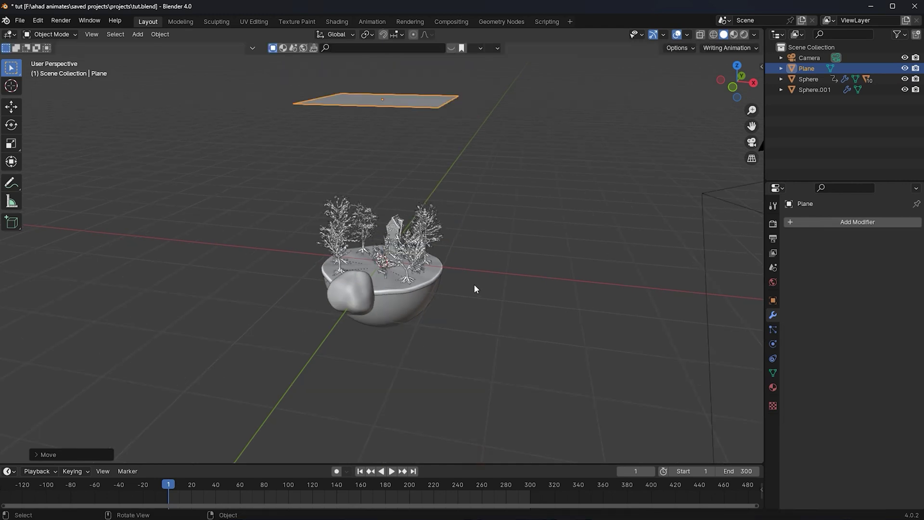
Step: Add a particle system to the plane and scroll to its render settings
{"action": "left_click", "coordinate": [773, 330]}
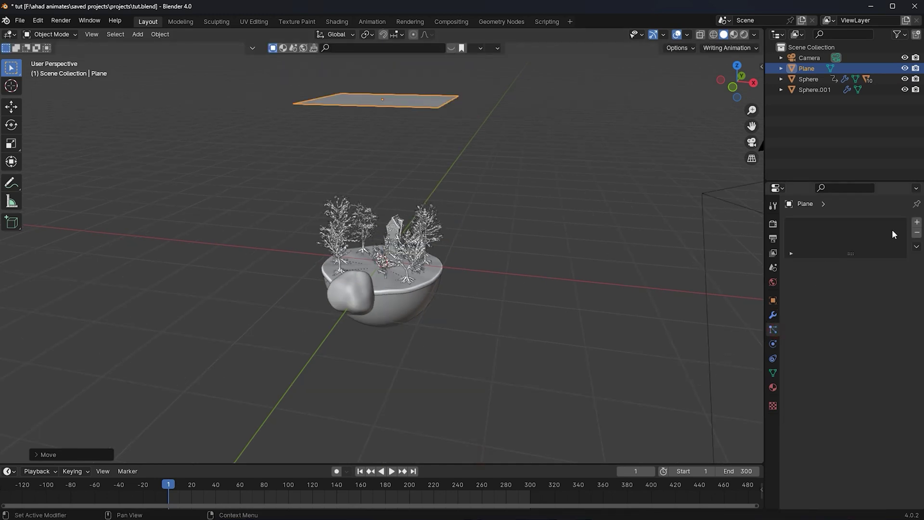
{"action": "left_click", "coordinate": [917, 222]}
{"action": "scroll", "coordinate": [806, 272], "scroll_direction": "down", "scroll_amount": 6}
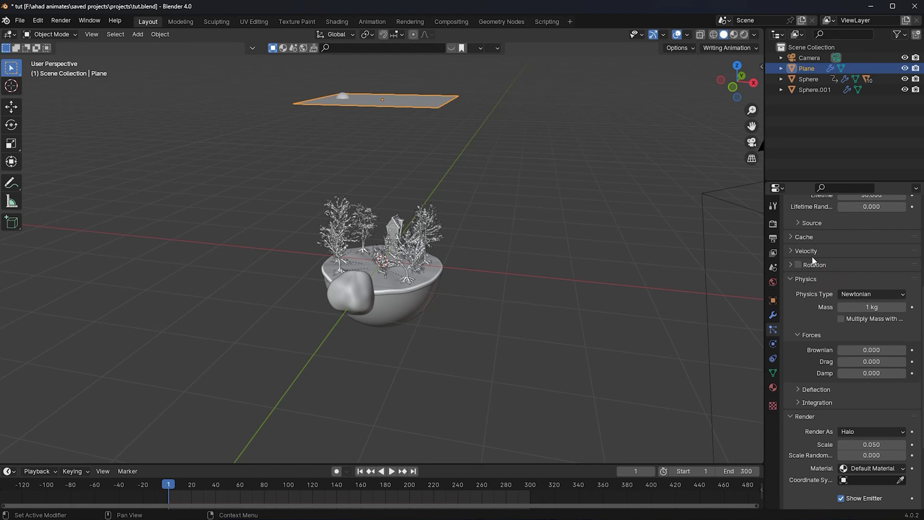
{"action": "scroll", "coordinate": [814, 353], "scroll_direction": "down", "scroll_amount": 5}
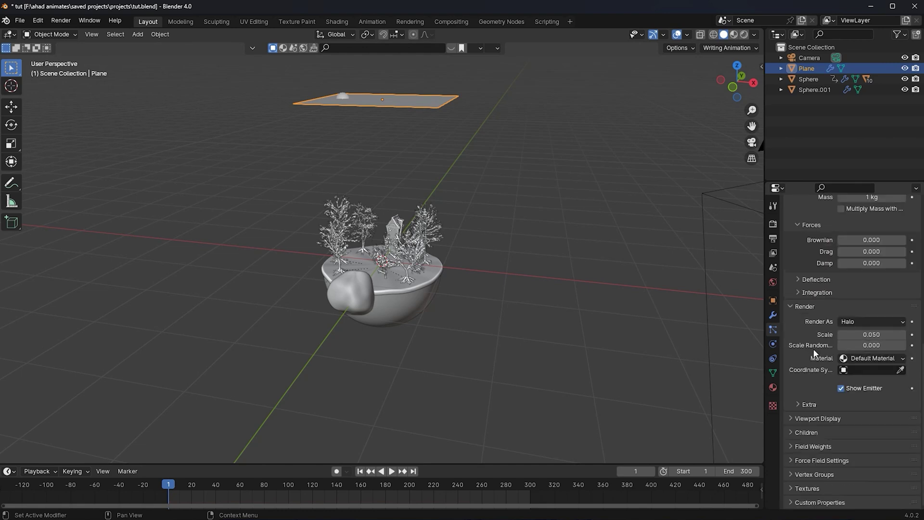
Step: Render the plane's particles as Object, with the displaced sphere (Sphere.001) as the instance object
{"action": "left_click", "coordinate": [860, 322]}
{"action": "left_click", "coordinate": [868, 380]}
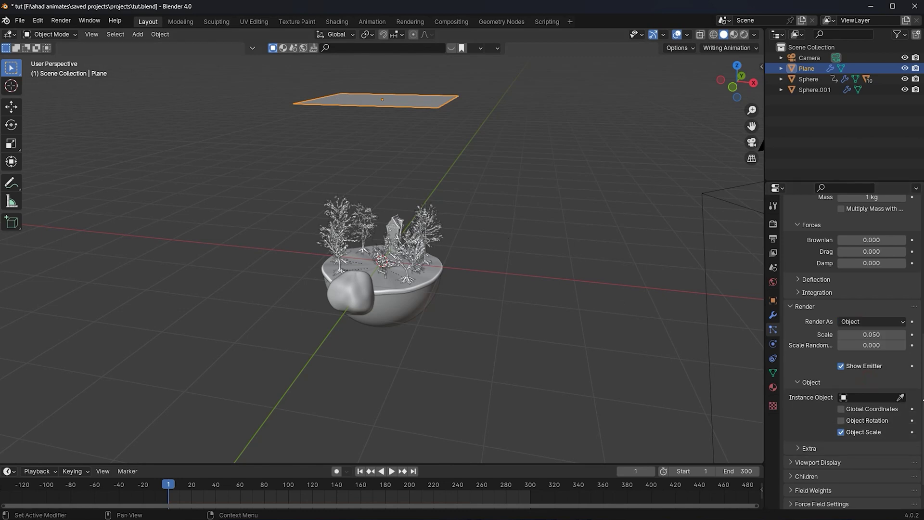
{"action": "left_click", "coordinate": [900, 397]}
{"action": "left_click", "coordinate": [349, 291]}
{"action": "scroll", "coordinate": [581, 307], "scroll_direction": "up", "scroll_amount": 2}
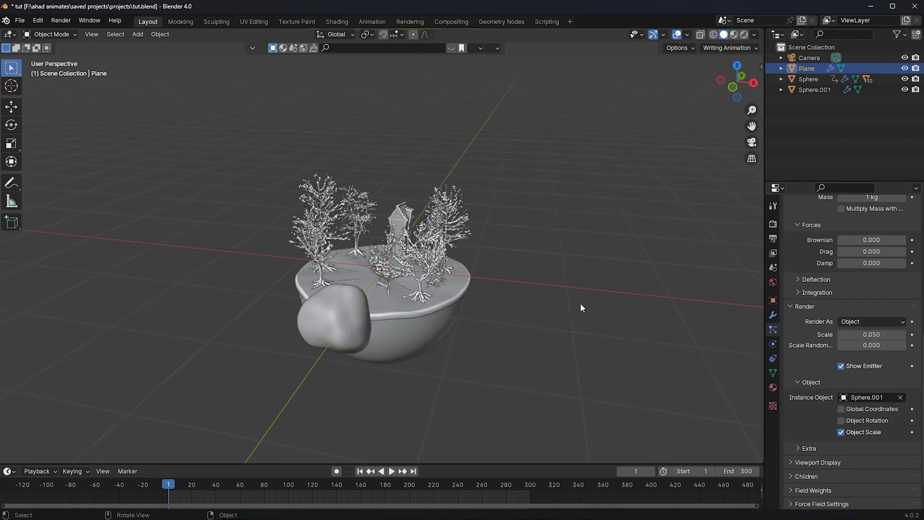
Step: Set the plane's particle render scale to 0.1 and its scale randomness to about 0.326
{"action": "double_click", "coordinate": [879, 335]}
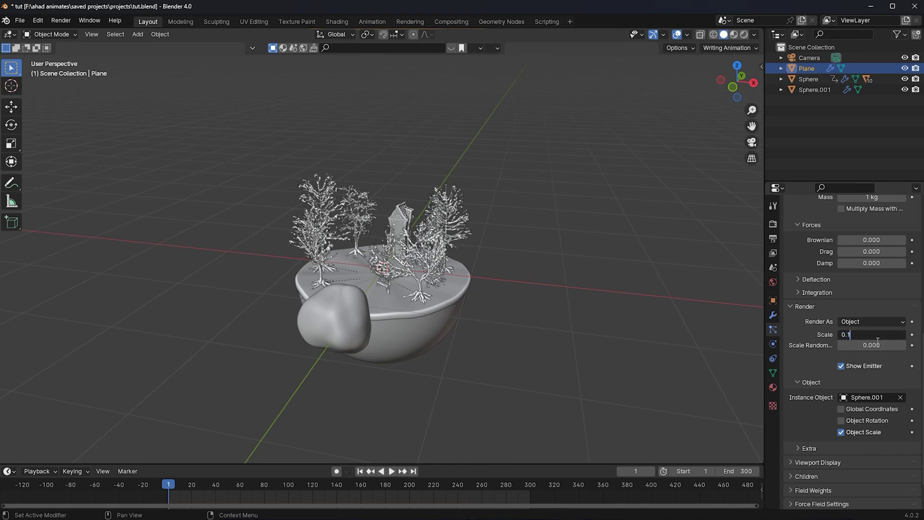
{"action": "type", "text": "0.1"}
{"action": "key", "text": "Return"}
{"action": "left_click_drag", "start_coordinate": [867, 346], "coordinate": [886, 347]}
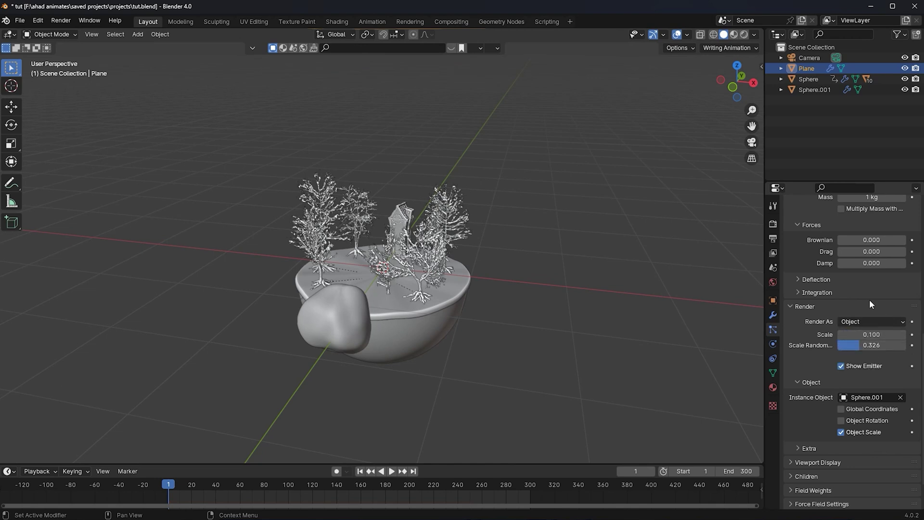
Step: Set the particle physics to a mass of 0.01 kg, a Brownian force of 0.09 and damping of about 0.361
{"action": "scroll", "coordinate": [870, 303], "scroll_direction": "up", "scroll_amount": 5}
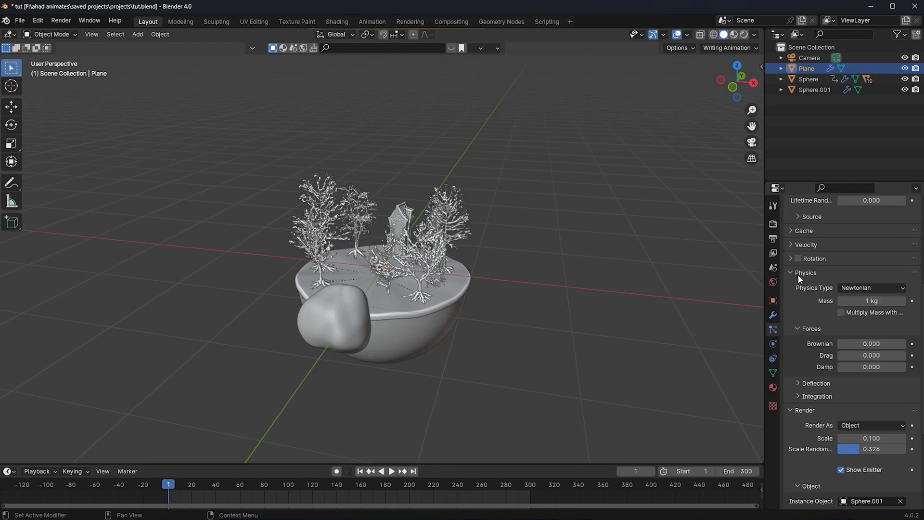
{"action": "left_click", "coordinate": [870, 301]}
{"action": "type", "text": "0.01"}
{"action": "key", "text": "Return"}
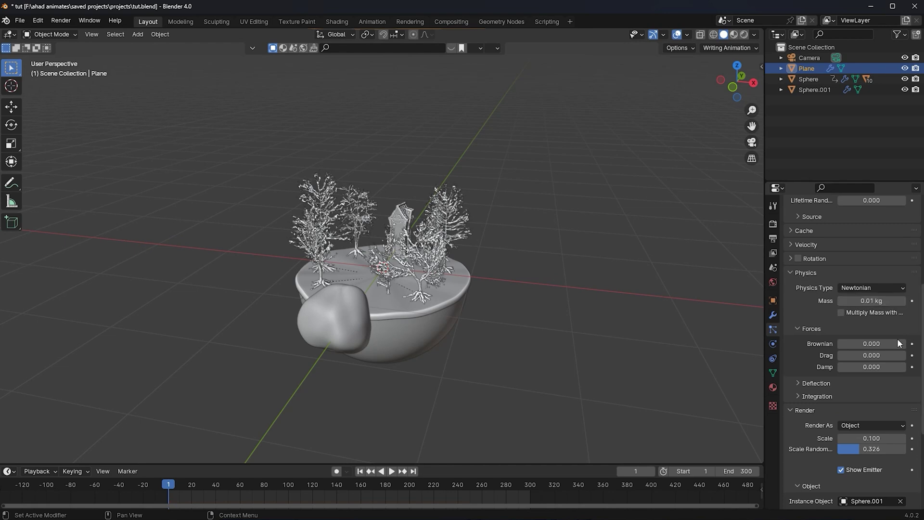
{"action": "left_click", "coordinate": [879, 343]}
{"action": "type", "text": "0.34"}
{"action": "key", "text": "Return"}
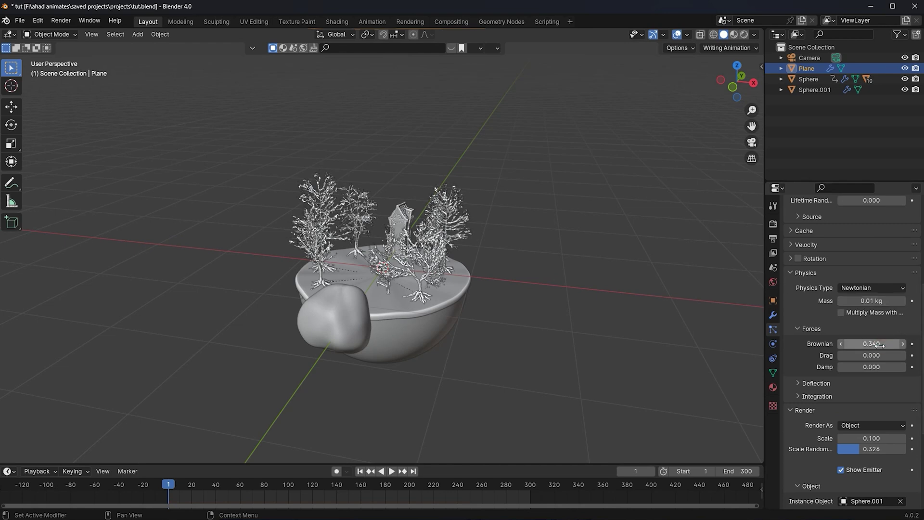
{"action": "left_click", "coordinate": [875, 343]}
{"action": "type", "text": "0.09"}
{"action": "key", "text": "Return"}
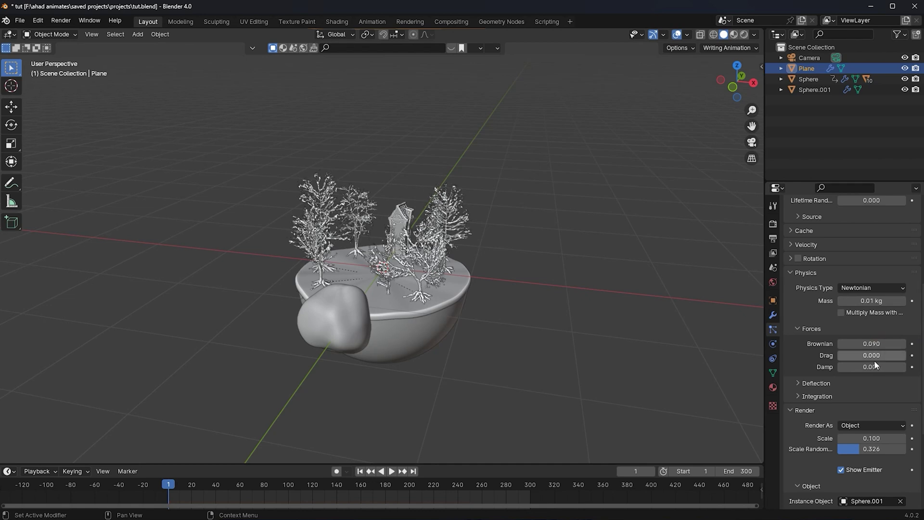
{"action": "scroll", "coordinate": [892, 325], "scroll_direction": "up", "scroll_amount": 8}
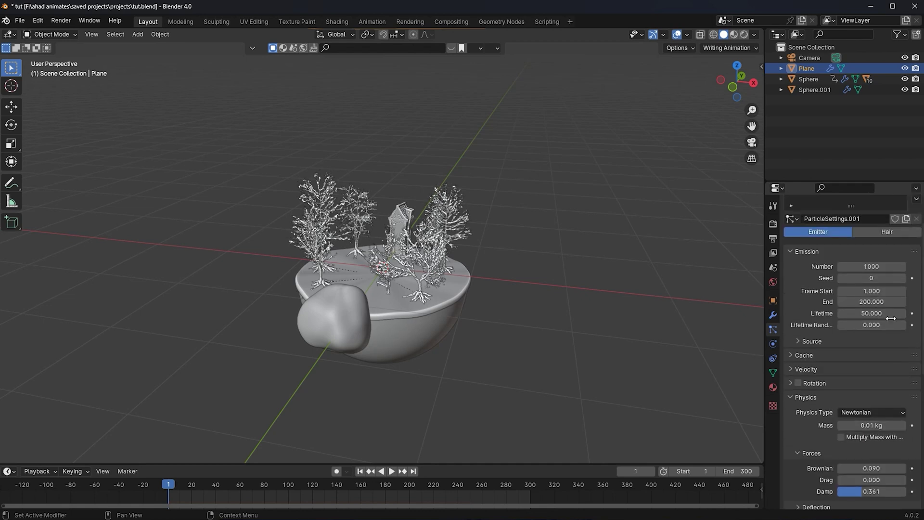
Step: Set the particle lifetime to about 87.8 and the emission end frame to 300, and save the file
{"action": "left_click_drag", "start_coordinate": [875, 360], "coordinate": [912, 361]}
{"action": "scroll", "coordinate": [583, 287], "scroll_direction": "down", "scroll_amount": 3}
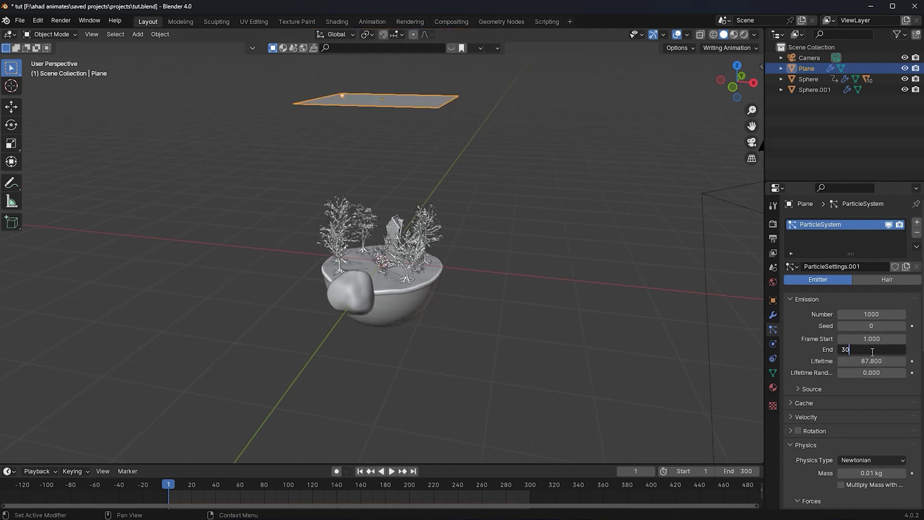
{"action": "key", "text": "Return"}
{"action": "key", "text": "ctrl+s"}
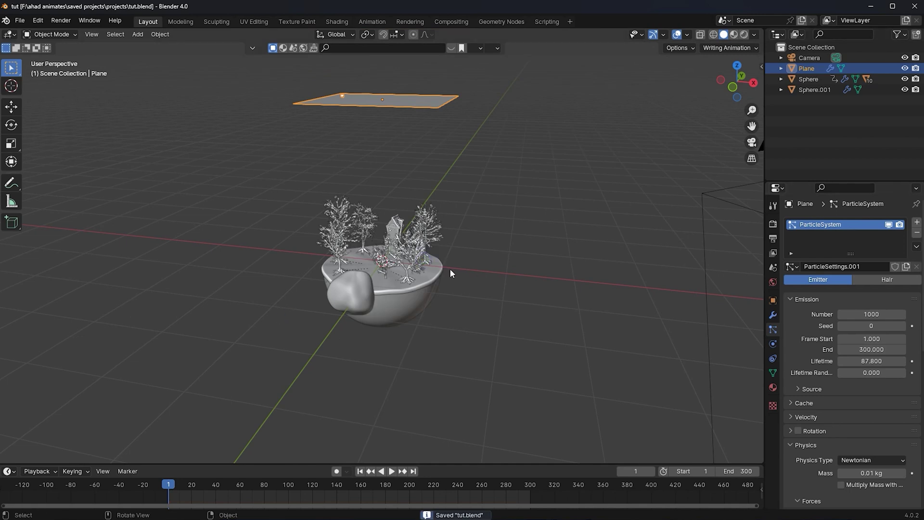
Step: Preview the snowfall animation and reduce the particles' render scale to 0.04
{"action": "key", "text": "space"}
{"action": "scroll", "coordinate": [452, 254], "scroll_direction": "up", "scroll_amount": 2}
{"action": "middle_click_drag", "start_coordinate": [484, 231], "coordinate": [447, 128]}
{"action": "key", "text": "space"}
{"action": "scroll", "coordinate": [866, 360], "scroll_direction": "down", "scroll_amount": 10}
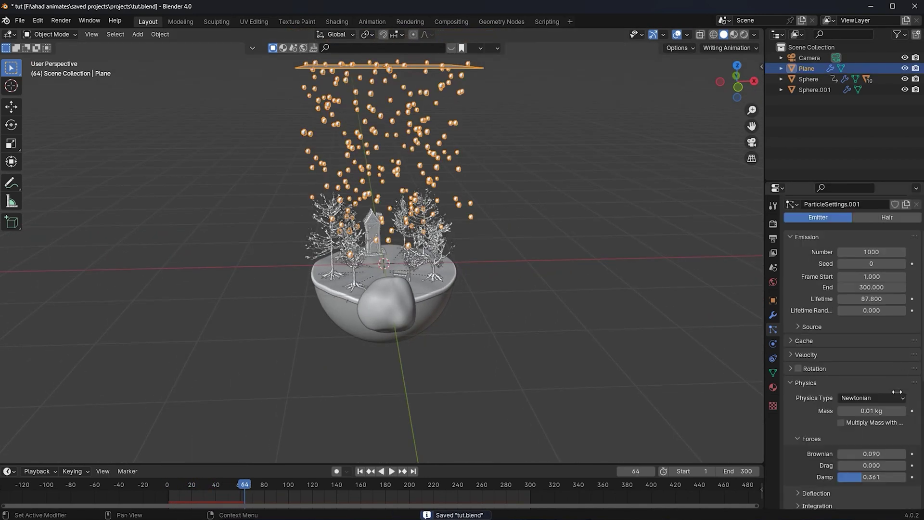
{"action": "mouse_move", "coordinate": [882, 382]}
{"action": "left_mouse_down"}
{"action": "mouse_move", "coordinate": [842, 382]}
{"action": "mouse_move", "coordinate": [864, 382]}
{"action": "left_mouse_up"}
{"action": "left_click", "coordinate": [632, 243]}
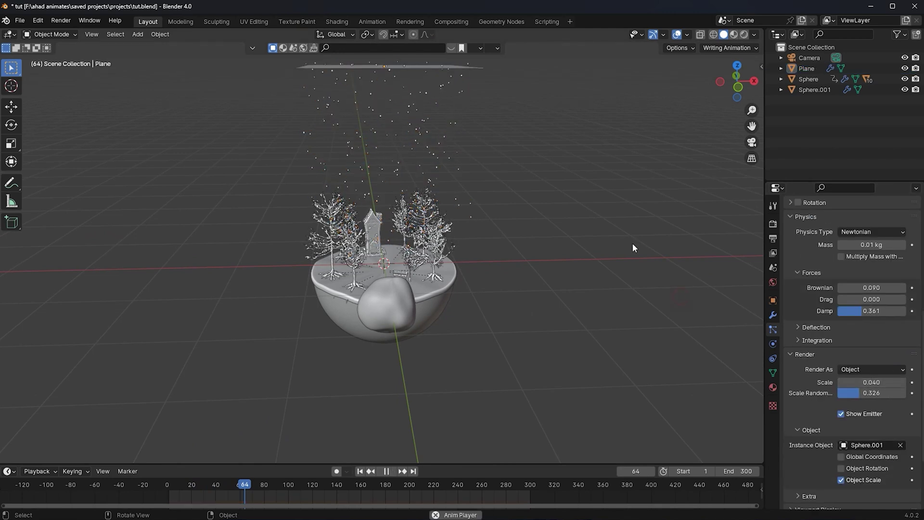
Step: Play the animation to check the size and motion of the snowflakes around the rotating globe
{"action": "key", "text": "space"}
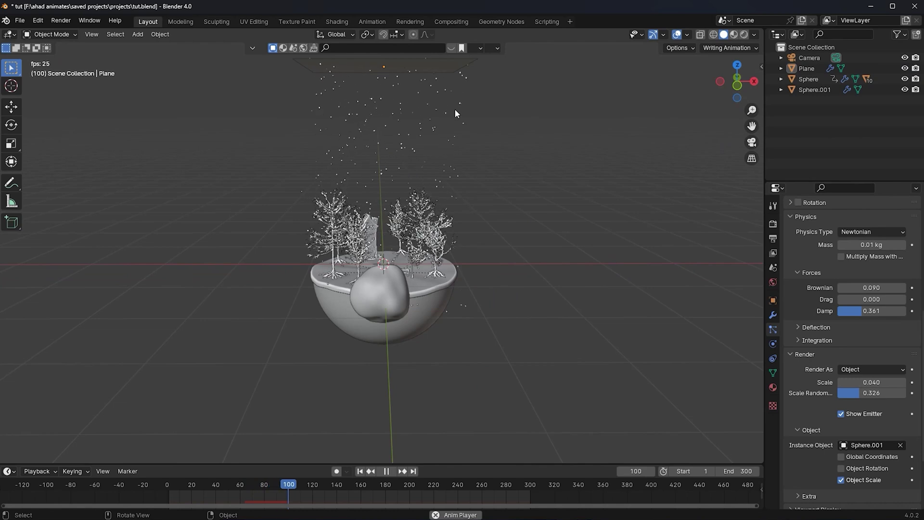
{"action": "key", "text": "space"}
{"action": "left_click", "coordinate": [422, 65]}
{"action": "scroll", "coordinate": [855, 418], "scroll_direction": "down", "scroll_amount": 5}
{"action": "scroll", "coordinate": [879, 313], "scroll_direction": "up", "scroll_amount": 5}
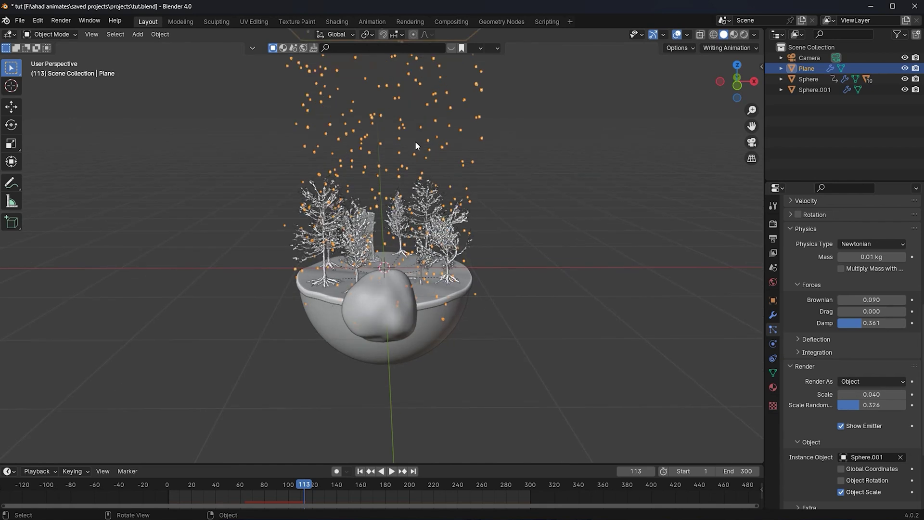
{"action": "key", "text": "space"}
{"action": "scroll", "coordinate": [414, 140], "scroll_direction": "up", "scroll_amount": 3}
{"action": "left_click", "coordinate": [604, 263]}
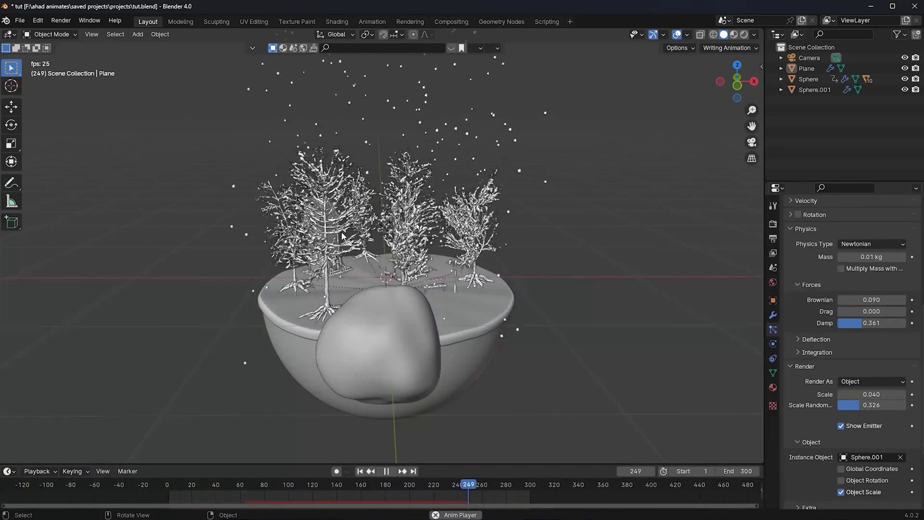
{"action": "key", "text": "space"}
Step: Move the displaced sphere along Y well away from the hemisphere
{"action": "scroll", "coordinate": [606, 252], "scroll_direction": "down", "scroll_amount": 4}
{"action": "scroll", "coordinate": [379, 180], "scroll_direction": "up", "scroll_amount": 4}
{"action": "scroll", "coordinate": [382, 180], "scroll_direction": "down", "scroll_amount": 4}
{"action": "left_click_drag", "start_coordinate": [389, 290], "coordinate": [384, 273]}
{"action": "middle_click_drag", "start_coordinate": [384, 273], "coordinate": [335, 276]}
{"action": "left_click", "coordinate": [323, 279]}
{"action": "key", "text": "g"}
{"action": "key", "text": "y"}
{"action": "left_click", "coordinate": [233, 295]}
{"action": "left_click", "coordinate": [513, 258]}
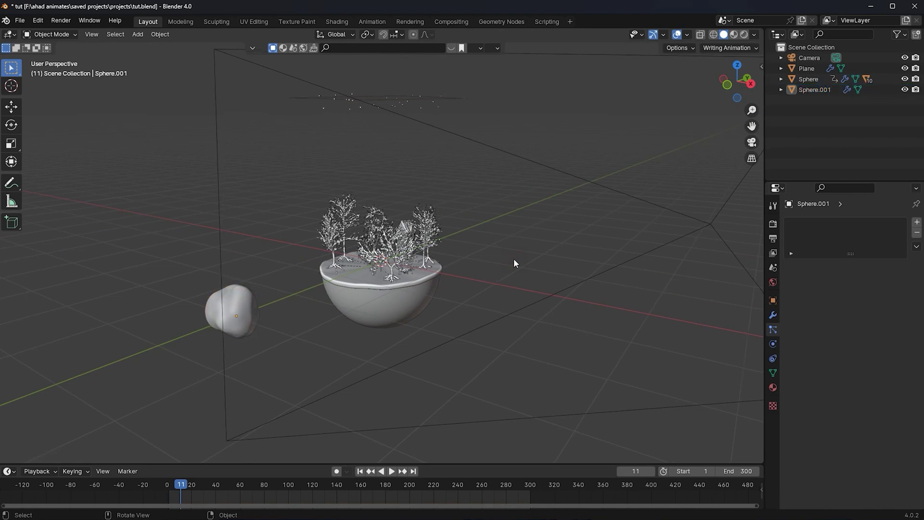
Step: Save the file from the camera view and select the camera
{"action": "key", "text": "KP_0"}
{"action": "right_click", "coordinate": [414, 206]}
{"action": "scroll", "coordinate": [553, 196], "scroll_direction": "down", "scroll_amount": 2}
{"action": "key", "text": "ctrl+s"}
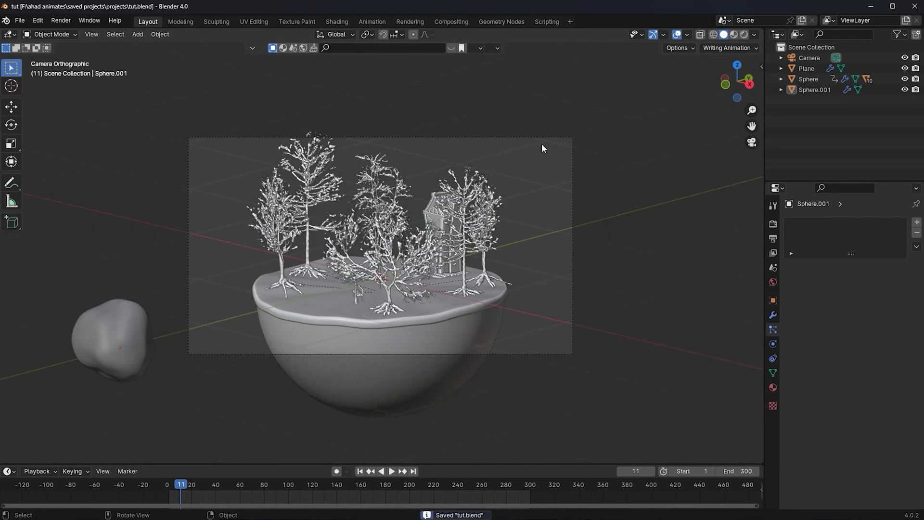
{"action": "left_click", "coordinate": [536, 137]}
{"action": "key", "text": "g"}
{"action": "key", "text": "z"}
{"action": "right_click", "coordinate": [536, 130]}
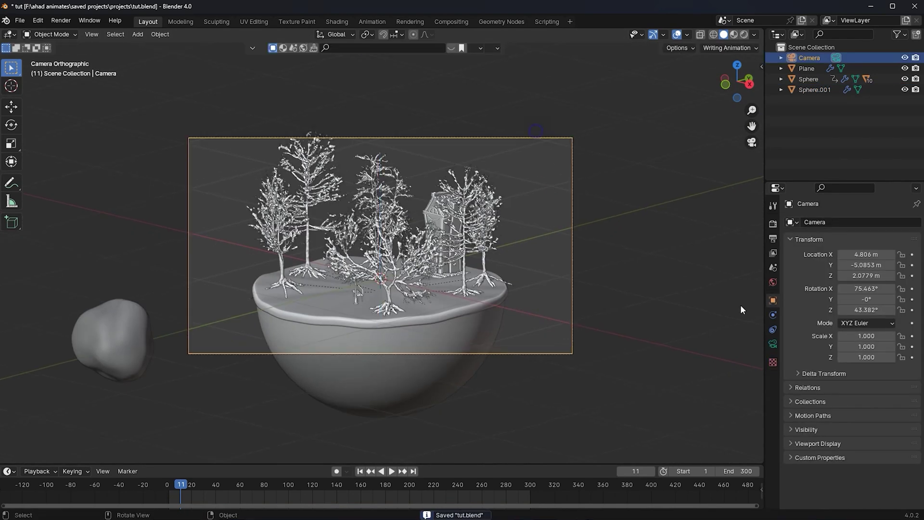
Step: Set the camera's orthographic scale to 3.2 so the globe's trees fit inside the frame
{"action": "left_click", "coordinate": [773, 343]}
{"action": "left_click_drag", "start_coordinate": [861, 274], "coordinate": [886, 274]}
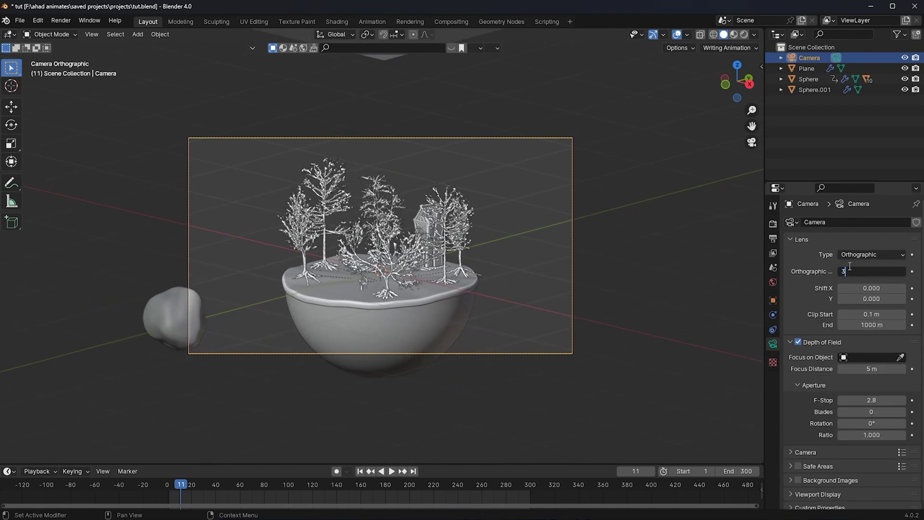
{"action": "type", "text": "2"}
{"action": "key", "text": "Return"}
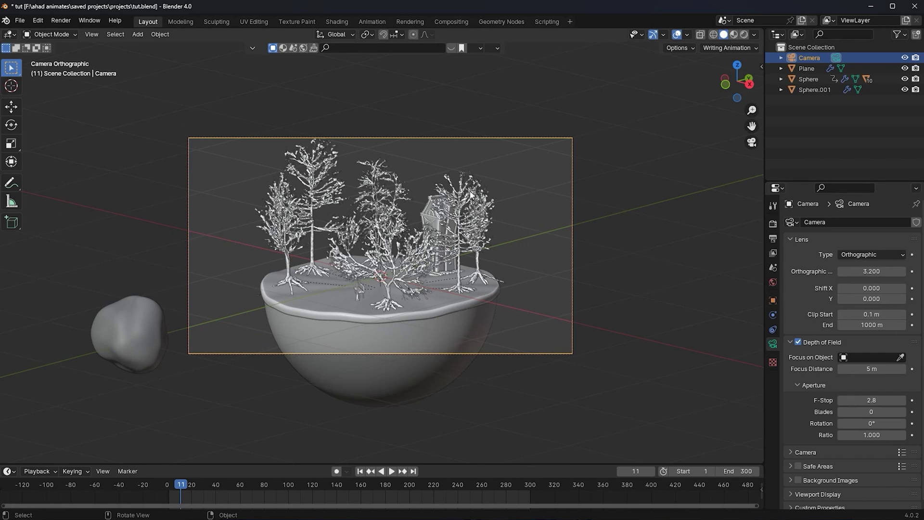
{"action": "scroll", "coordinate": [471, 194], "scroll_direction": "up", "scroll_amount": 1}
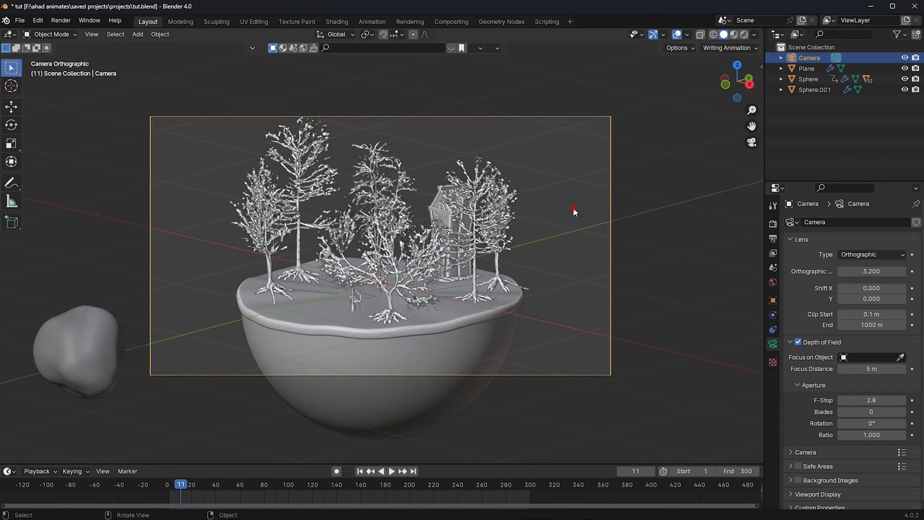
{"action": "left_click", "coordinate": [652, 258]}
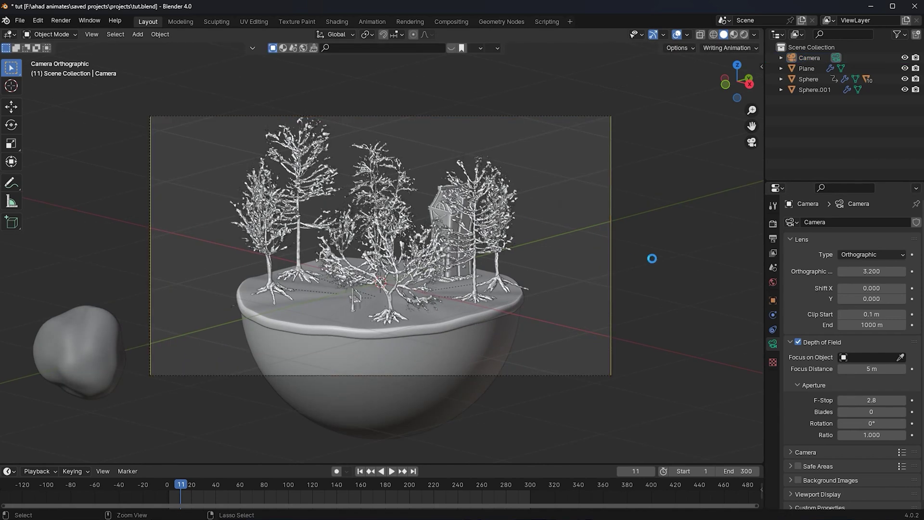
Step: Leave the camera view, save the file and return the animation to frame 1
{"action": "middle_click_drag", "start_coordinate": [599, 368], "coordinate": [578, 295]}
{"action": "scroll", "coordinate": [427, 276], "scroll_direction": "up", "scroll_amount": 5}
{"action": "middle_click_drag", "start_coordinate": [406, 276], "coordinate": [447, 275]}
{"action": "right_click", "coordinate": [352, 260]}
{"action": "key", "text": "ctrl+s"}
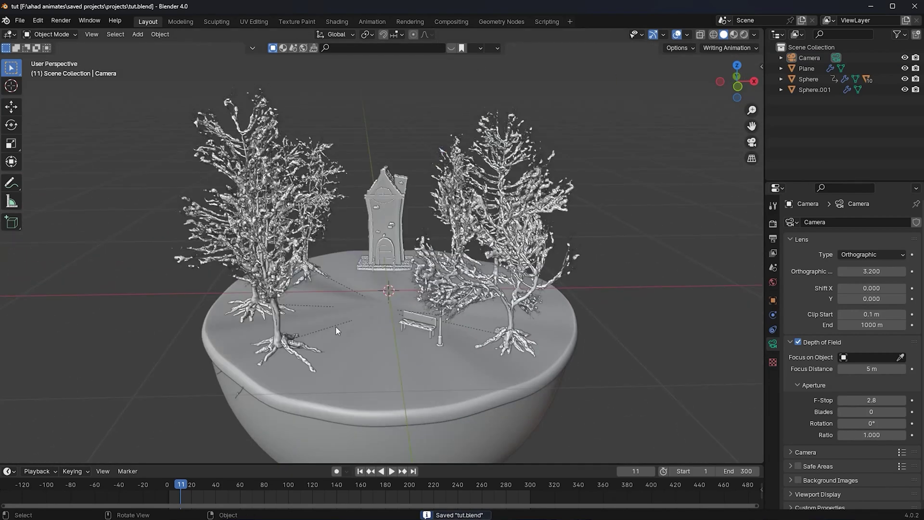
{"action": "left_click", "coordinate": [360, 472]}
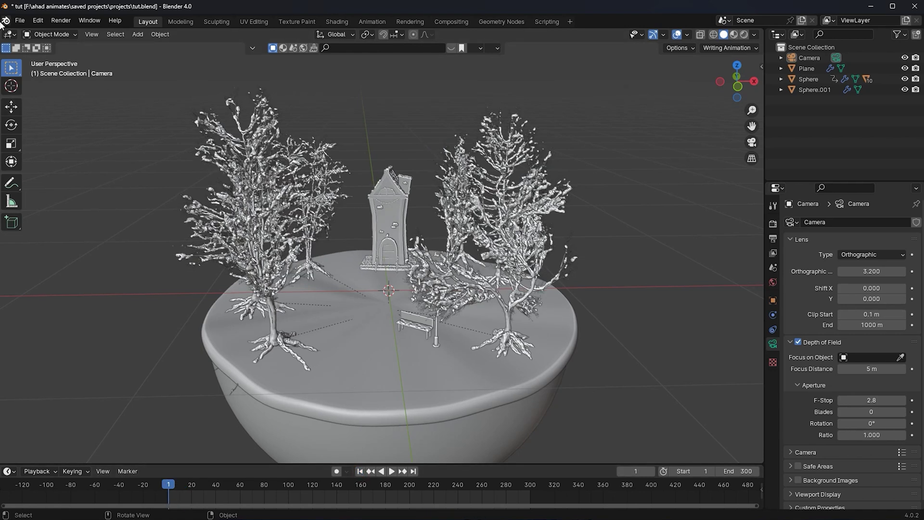
{"action": "left_click", "coordinate": [20, 21]}
{"action": "mouse_move", "coordinate": [41, 182]}
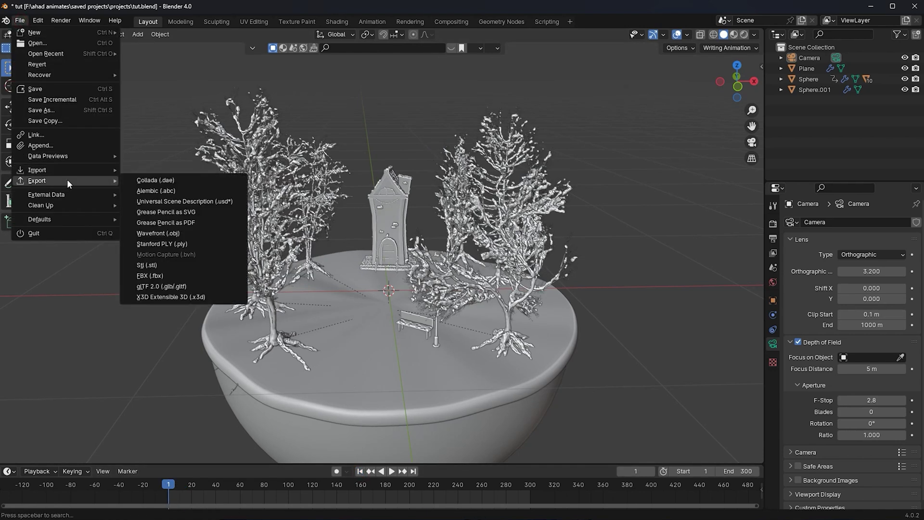
{"action": "left_click", "coordinate": [166, 274]}
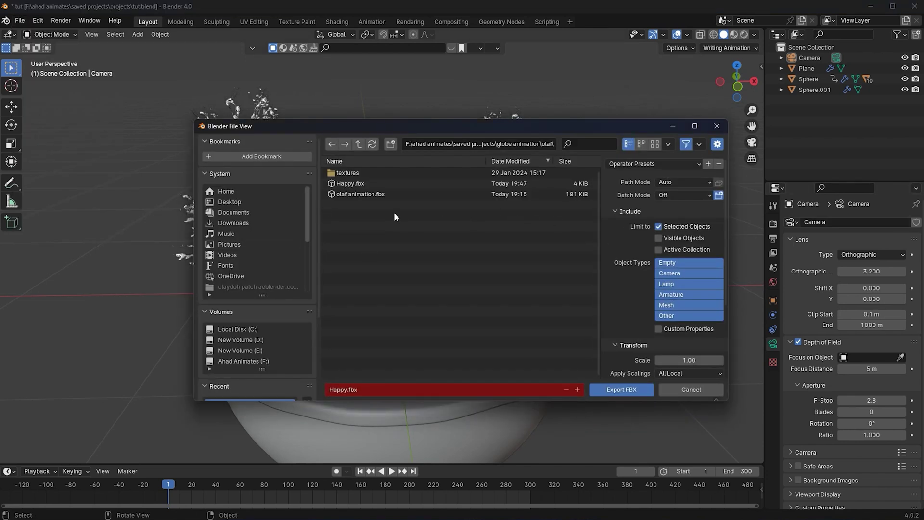
{"action": "left_click", "coordinate": [688, 388]}
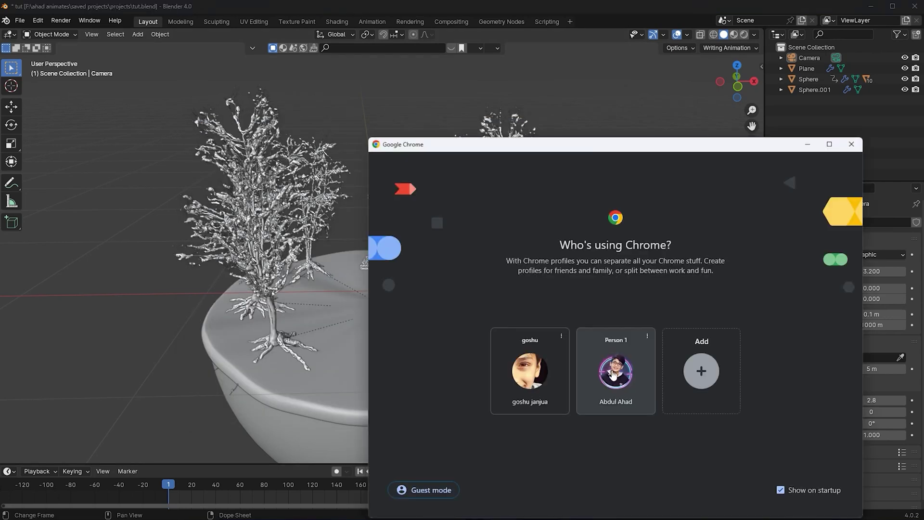
Step: Switch to Mixamo in Chrome and upload the tut file from the F: drive as a new character
{"action": "left_click", "coordinate": [612, 375]}
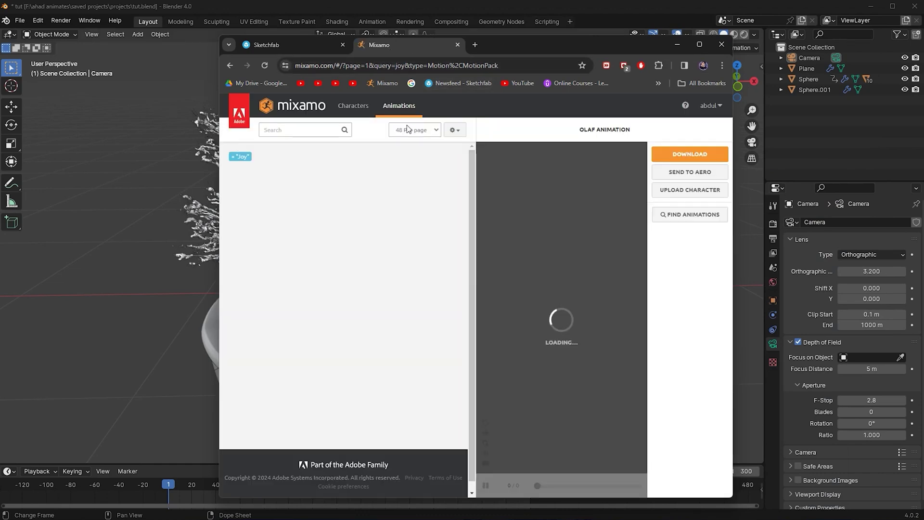
{"action": "left_click", "coordinate": [688, 192]}
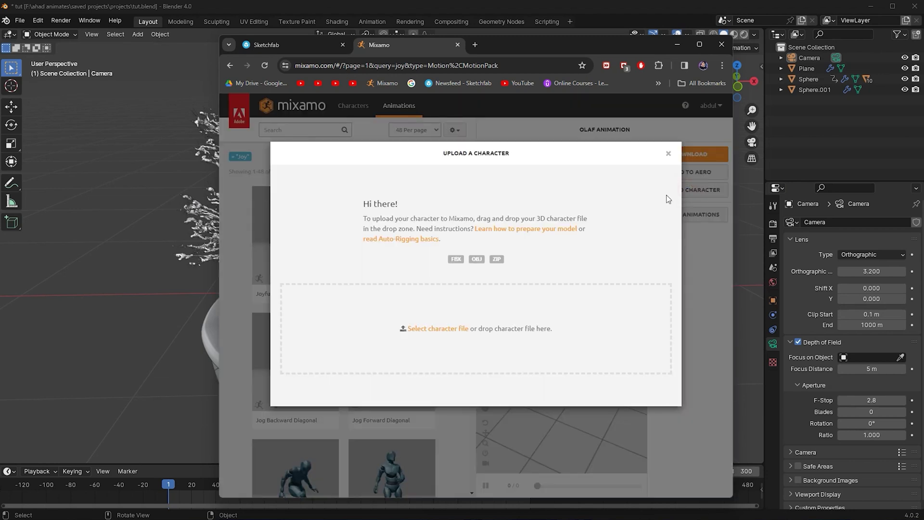
{"action": "key", "text": "super+e"}
{"action": "scroll", "coordinate": [648, 377], "scroll_direction": "down", "scroll_amount": 2}
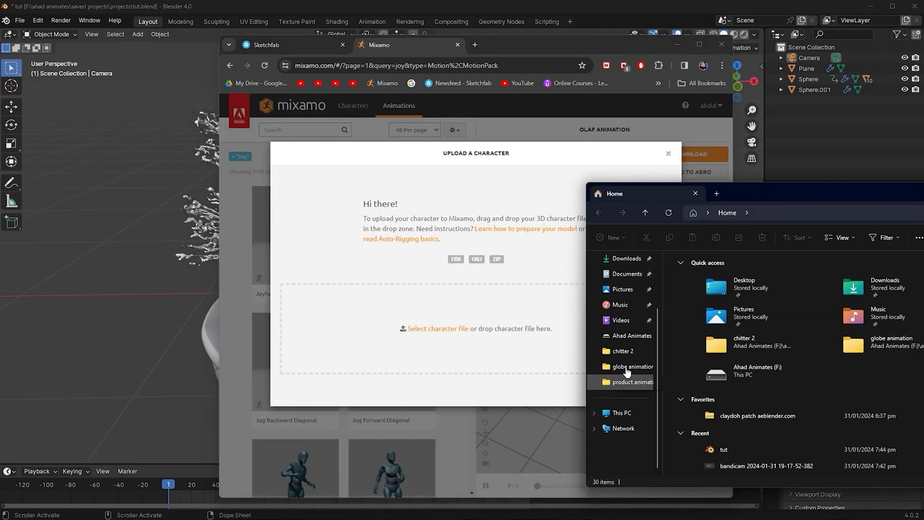
{"action": "left_click", "coordinate": [625, 368]}
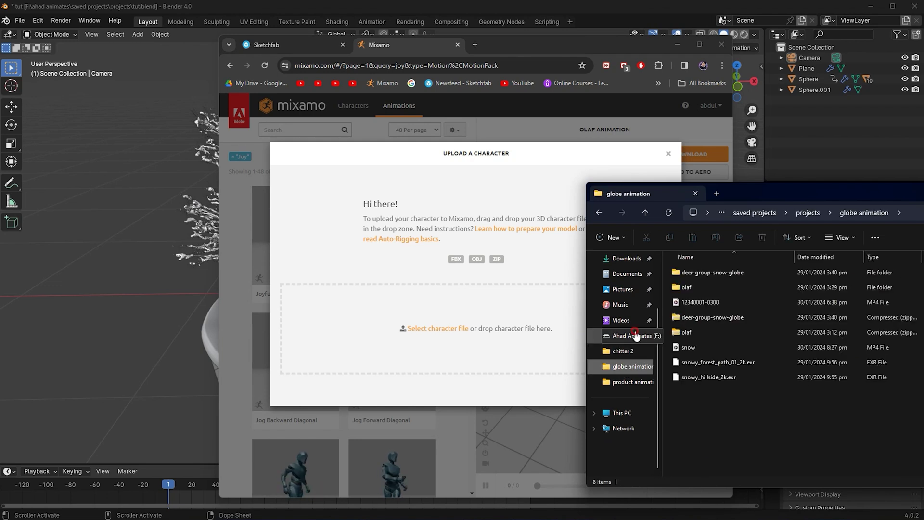
{"action": "left_click", "coordinate": [632, 335]}
{"action": "left_click", "coordinate": [903, 285]}
{"action": "left_click_drag", "start_coordinate": [902, 285], "coordinate": [532, 324]}
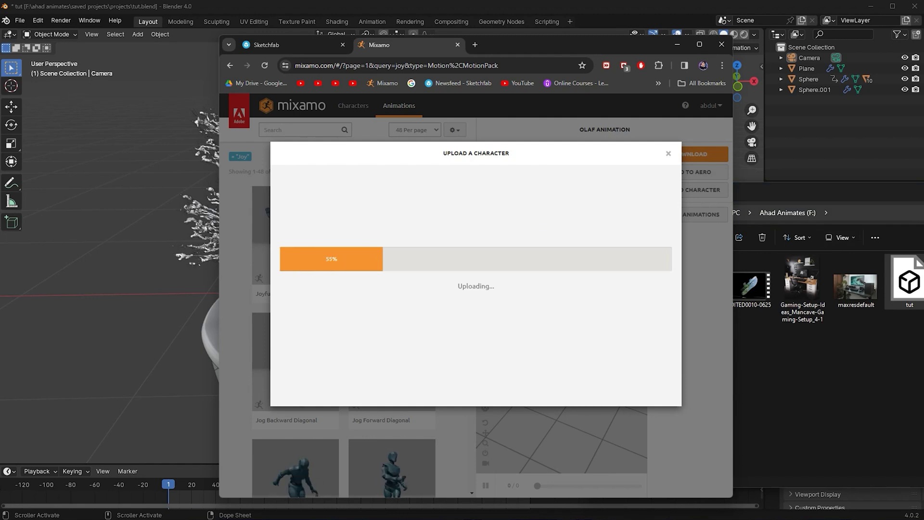
{"action": "left_click_drag", "start_coordinate": [795, 208], "coordinate": [923, 209]}
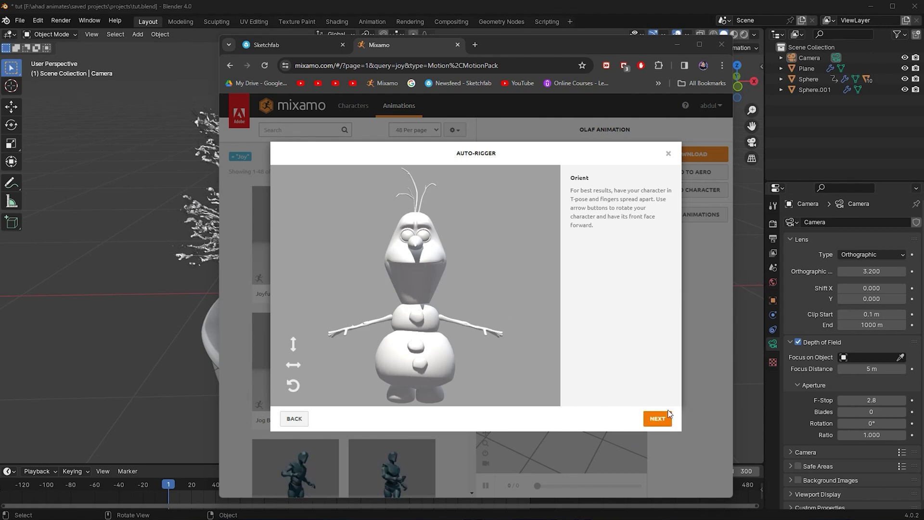
Step: Accept the character's orientation and place the chin, wrist, elbow, knee and groin markers on the snowman with symmetry enabled
{"action": "left_click", "coordinate": [658, 419]}
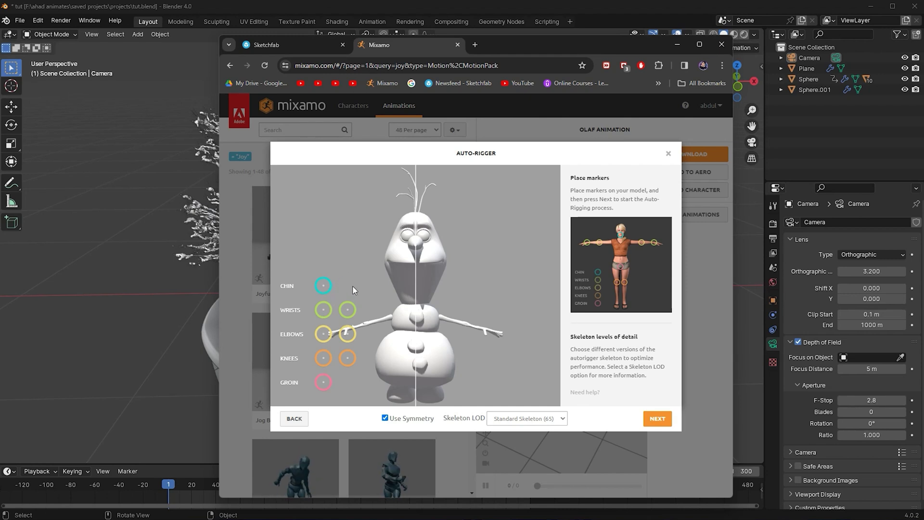
{"action": "left_click_drag", "start_coordinate": [324, 284], "coordinate": [406, 275]}
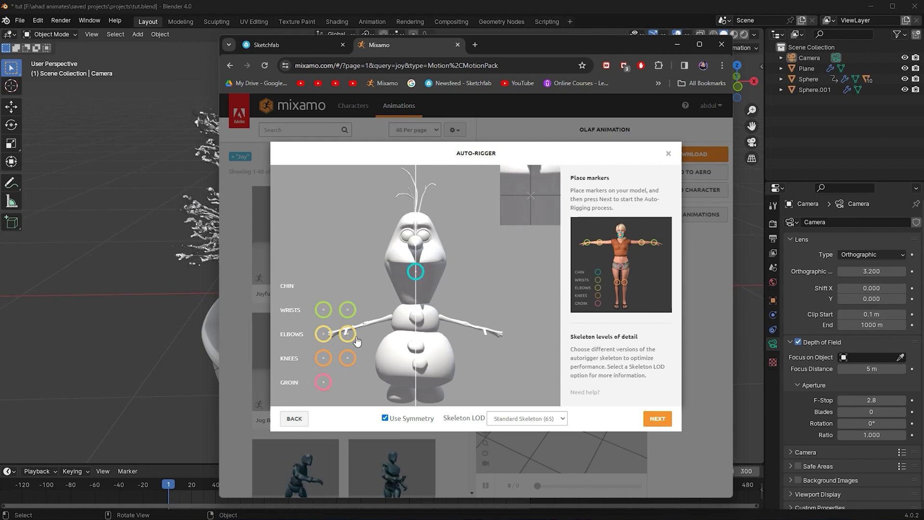
{"action": "mouse_move", "coordinate": [323, 310]}
{"action": "left_mouse_down"}
{"action": "mouse_move", "coordinate": [356, 312]}
{"action": "mouse_move", "coordinate": [368, 339]}
{"action": "left_mouse_up"}
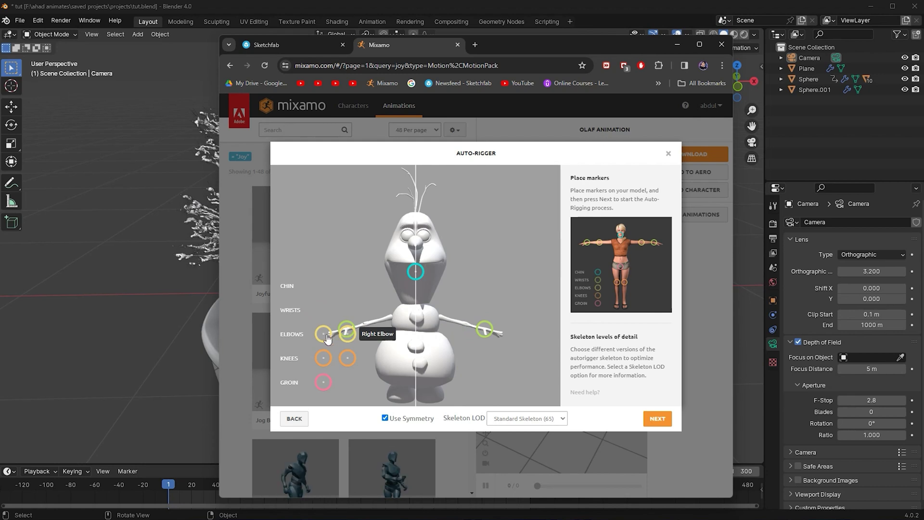
{"action": "left_click_drag", "start_coordinate": [323, 333], "coordinate": [333, 347]}
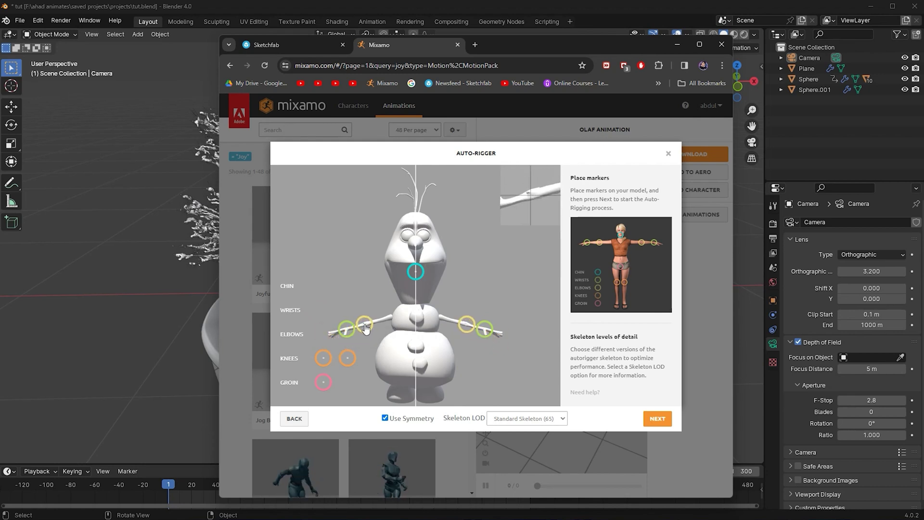
{"action": "left_click_drag", "start_coordinate": [364, 326], "coordinate": [365, 325]}
{"action": "left_click_drag", "start_coordinate": [322, 358], "coordinate": [364, 389]}
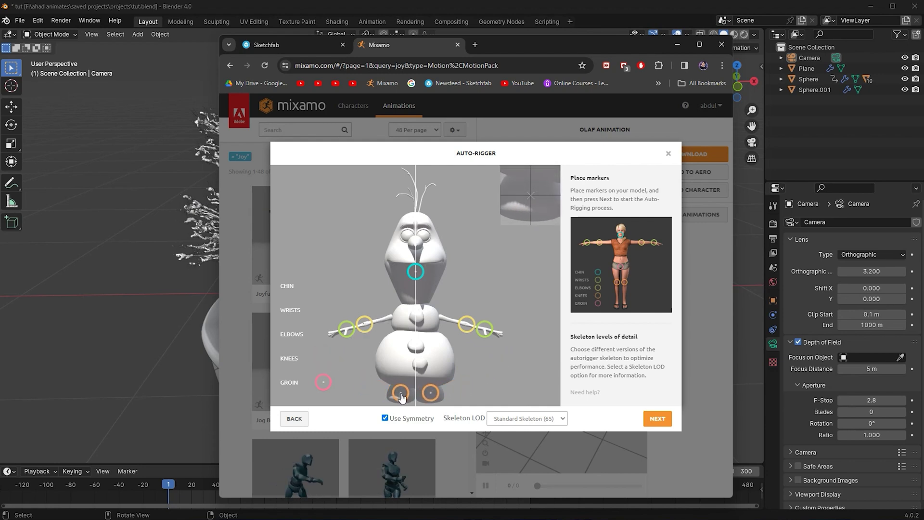
{"action": "left_click_drag", "start_coordinate": [402, 397], "coordinate": [402, 397]}
{"action": "left_click_drag", "start_coordinate": [323, 382], "coordinate": [418, 385]}
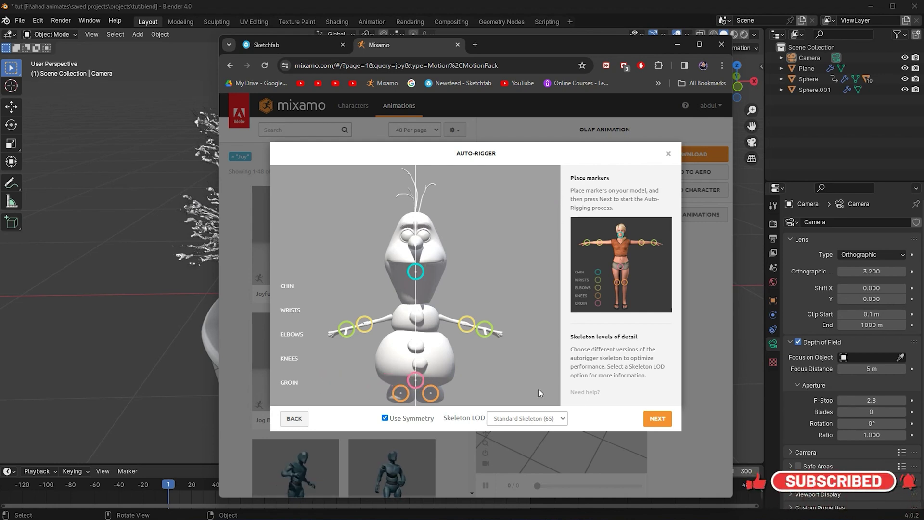
Step: Run the auto-rigger with the Standard Skeleton (65) and accept the rigged snowman as the new character
{"action": "left_click", "coordinate": [659, 419]}
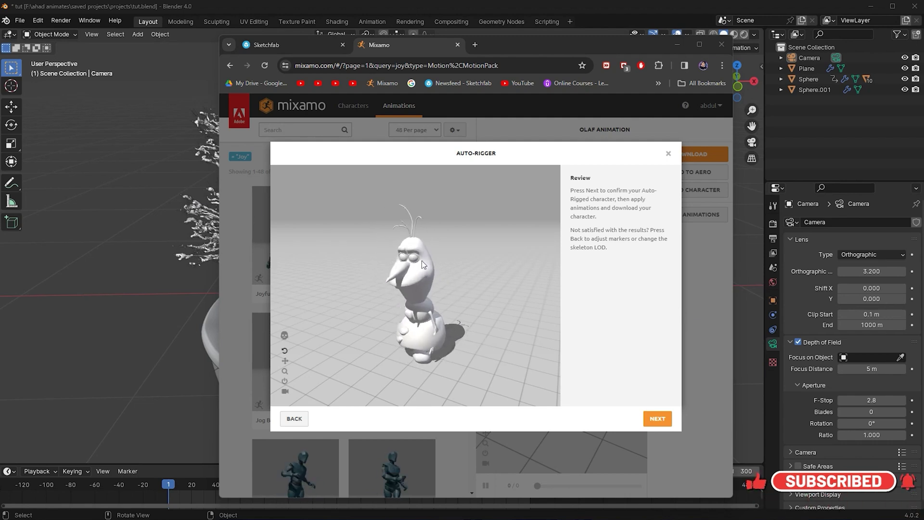
{"action": "left_click", "coordinate": [657, 419]}
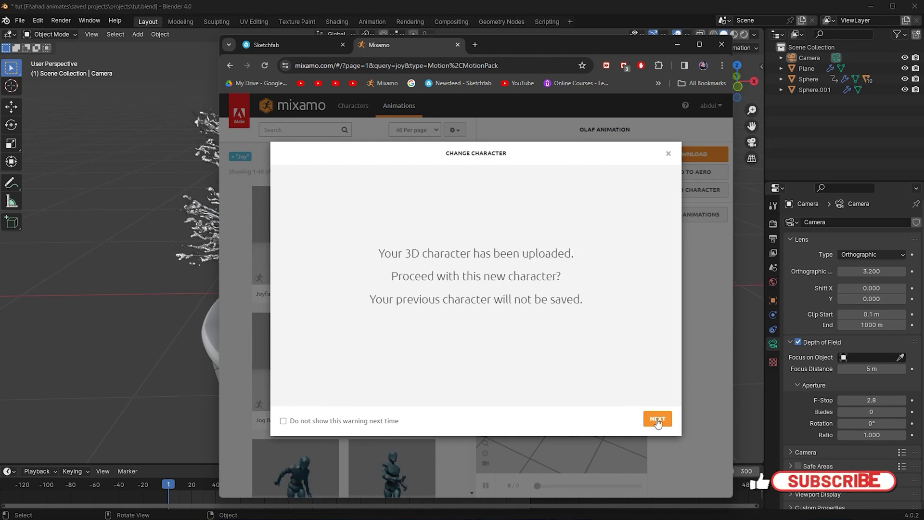
{"action": "left_click", "coordinate": [657, 419]}
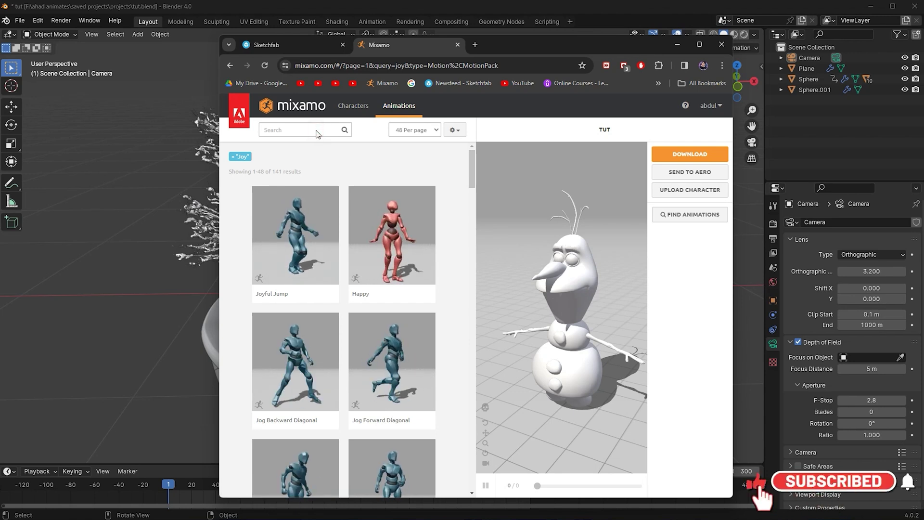
Step: Apply the Happy animation from the joy results to the snowman and set Character Arm-Space to 72
{"action": "left_click", "coordinate": [284, 129]}
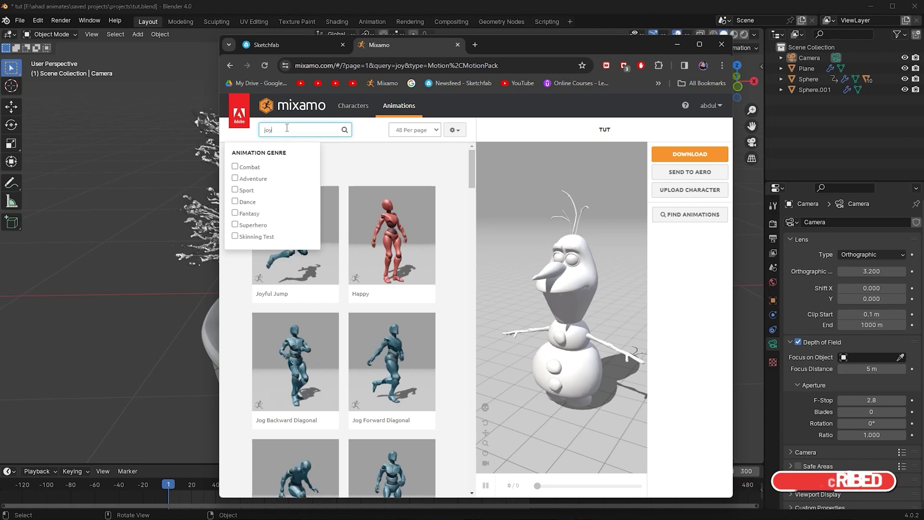
{"action": "scroll", "coordinate": [389, 286], "scroll_direction": "down", "scroll_amount": 15}
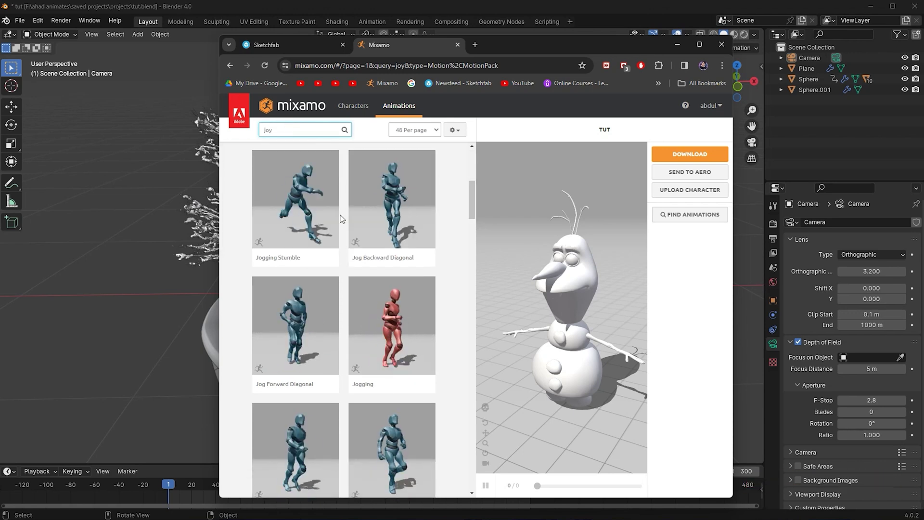
{"action": "scroll", "coordinate": [390, 286], "scroll_direction": "up", "scroll_amount": 15}
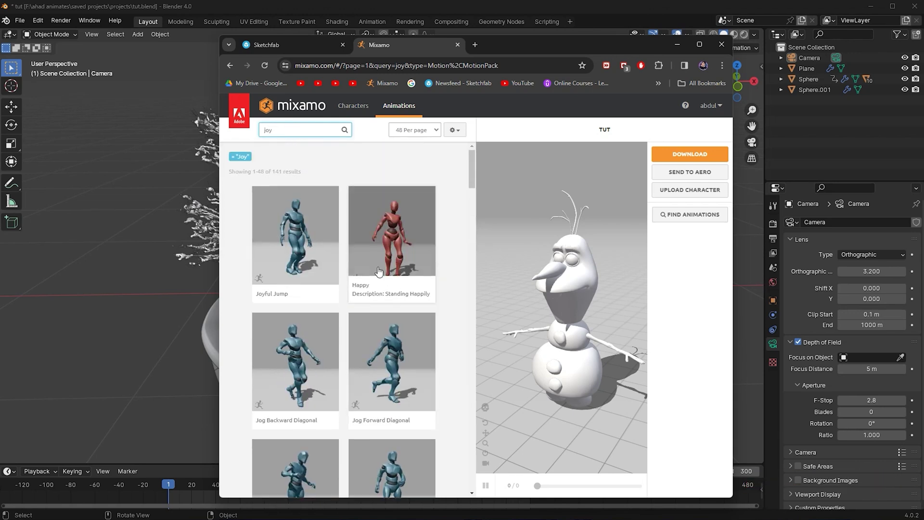
{"action": "left_click", "coordinate": [390, 238]}
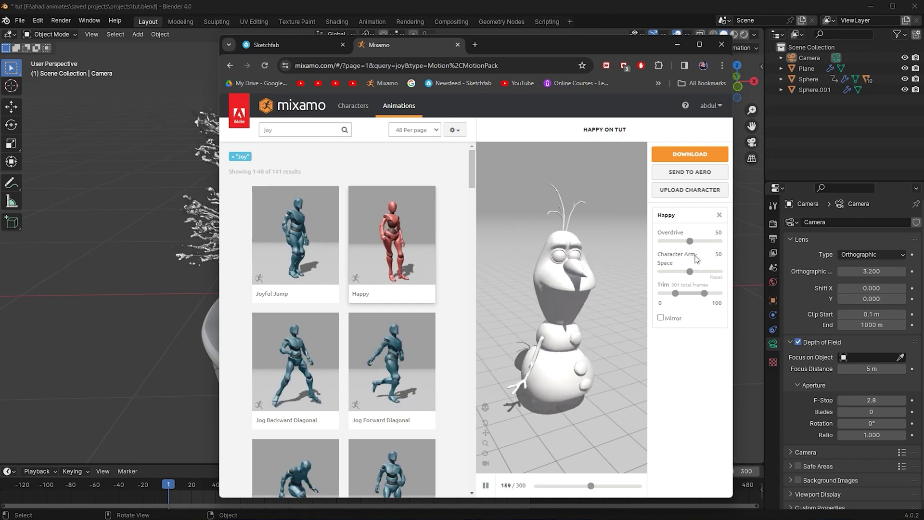
{"action": "left_click_drag", "start_coordinate": [688, 273], "coordinate": [699, 273]}
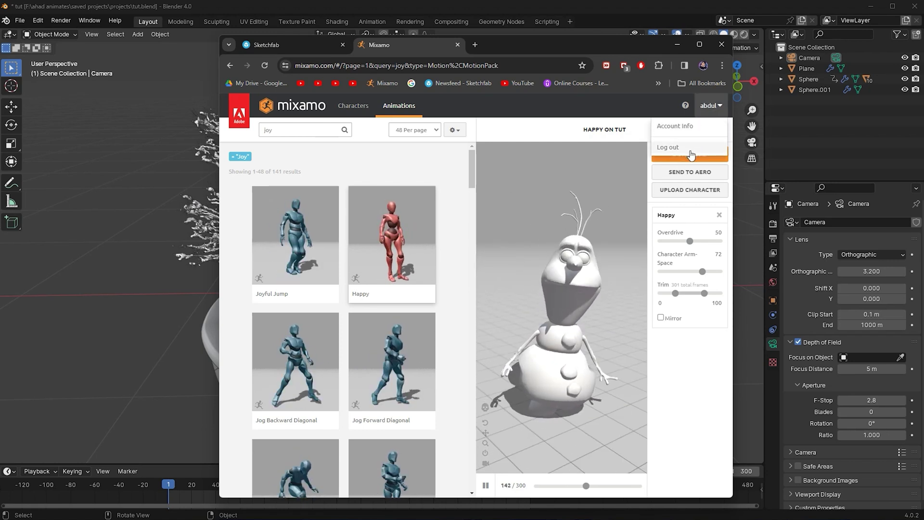
Step: Download the animated snowman as FBX Binary with skin at 30 frames per second, saving it as Happy on the F: drive
{"action": "left_click", "coordinate": [689, 154]}
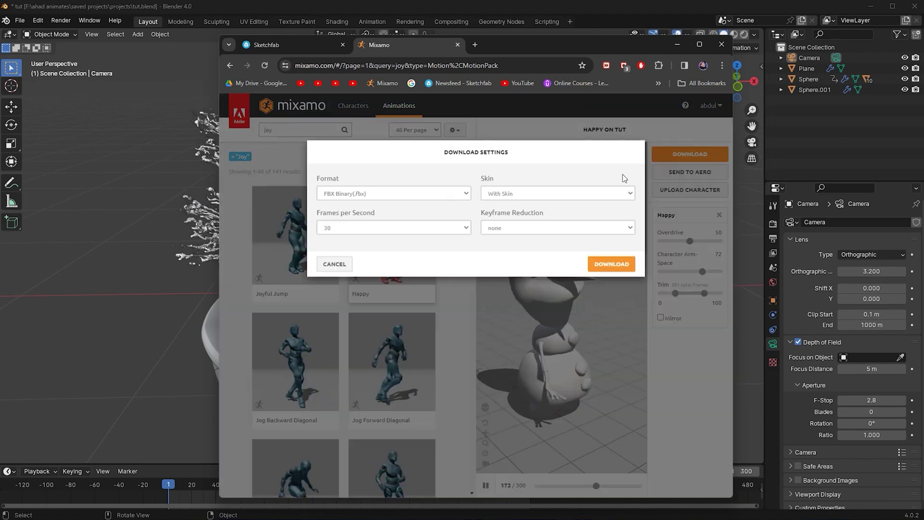
{"action": "left_click", "coordinate": [612, 264]}
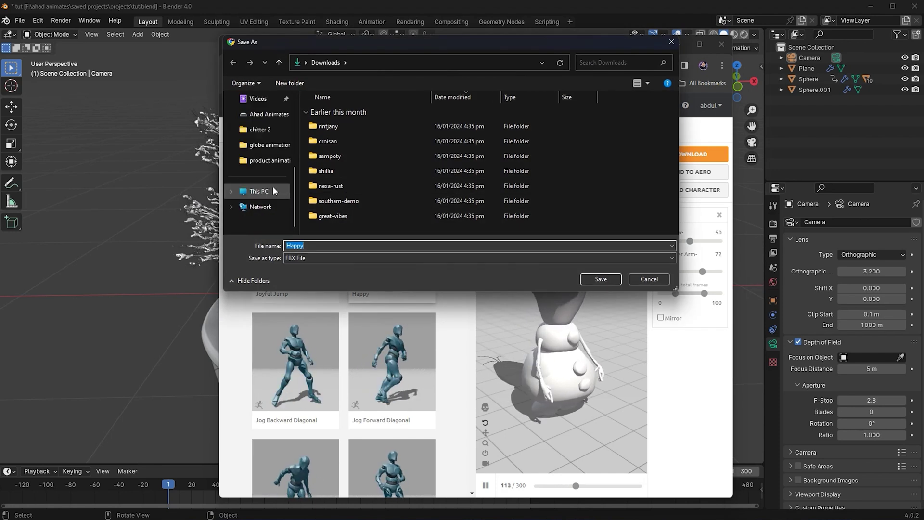
{"action": "left_click", "coordinate": [269, 114]}
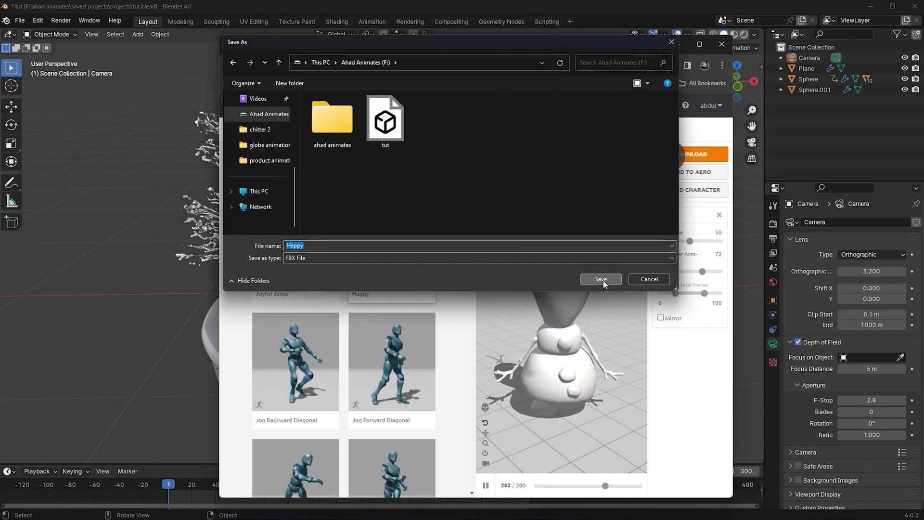
{"action": "left_click", "coordinate": [602, 279]}
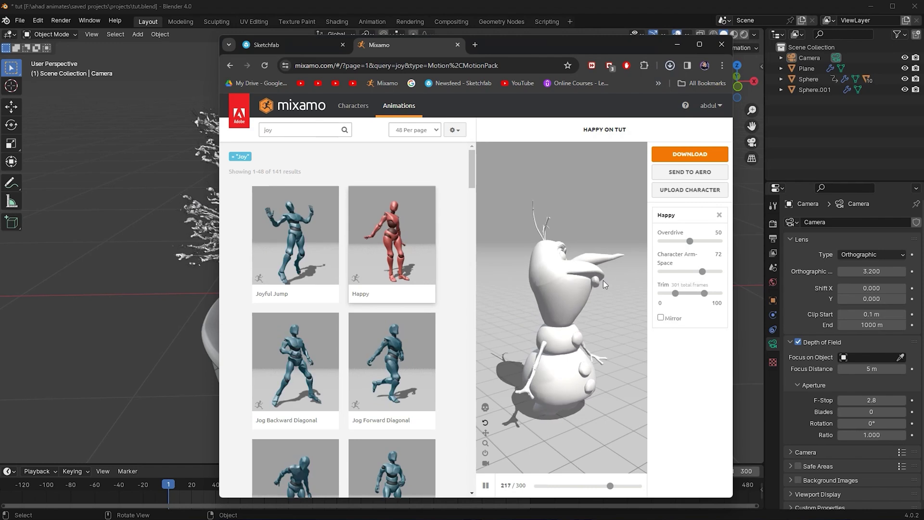
Step: Close the browser to return to Blender and import Happy.fbx from the F: drive into the globe scene
{"action": "left_click", "coordinate": [721, 44]}
{"action": "left_click", "coordinate": [20, 21]}
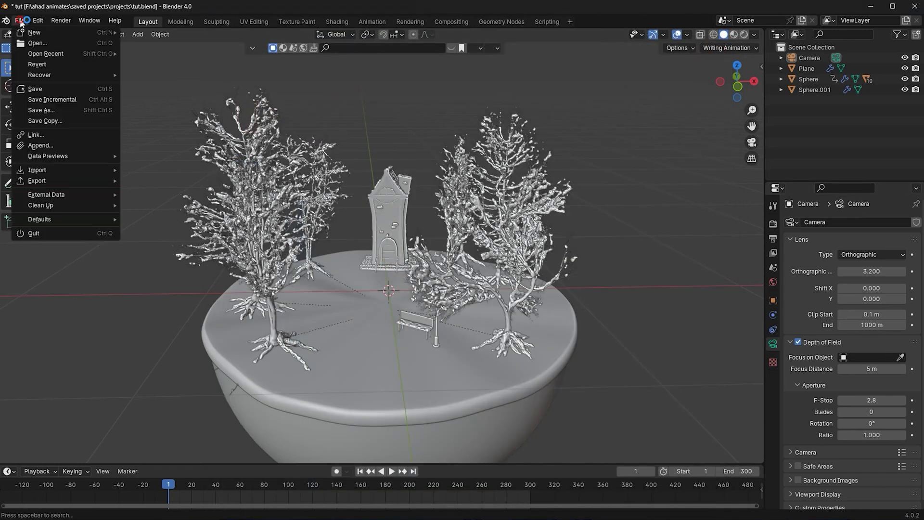
{"action": "mouse_move", "coordinate": [62, 171]}
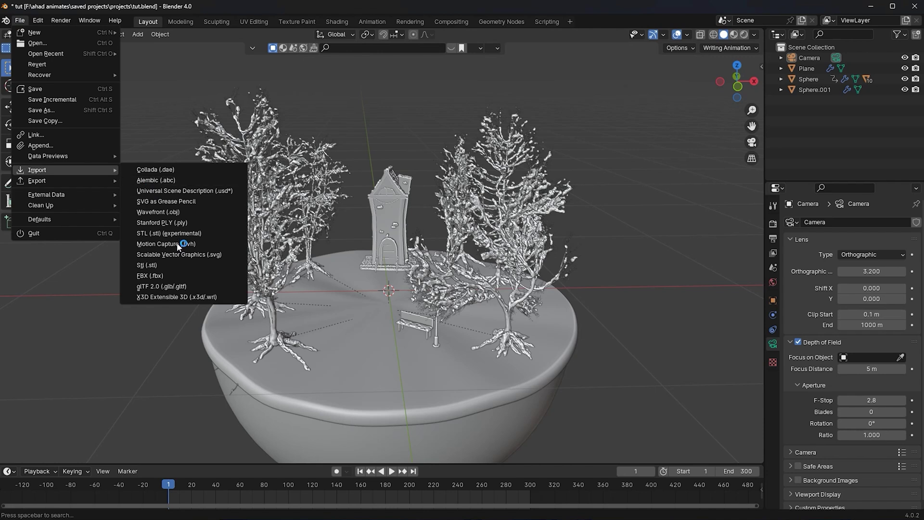
{"action": "left_click", "coordinate": [178, 274]}
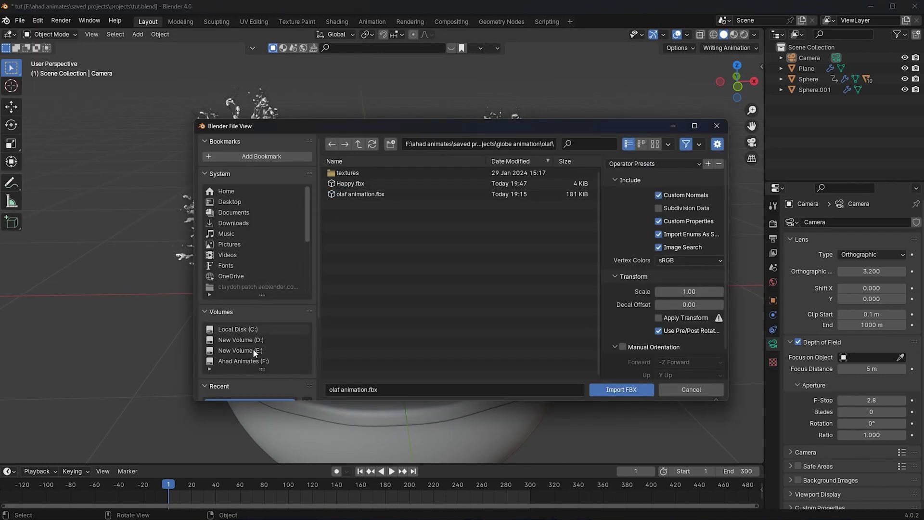
{"action": "left_click", "coordinate": [256, 359]}
{"action": "double_click", "coordinate": [378, 182]}
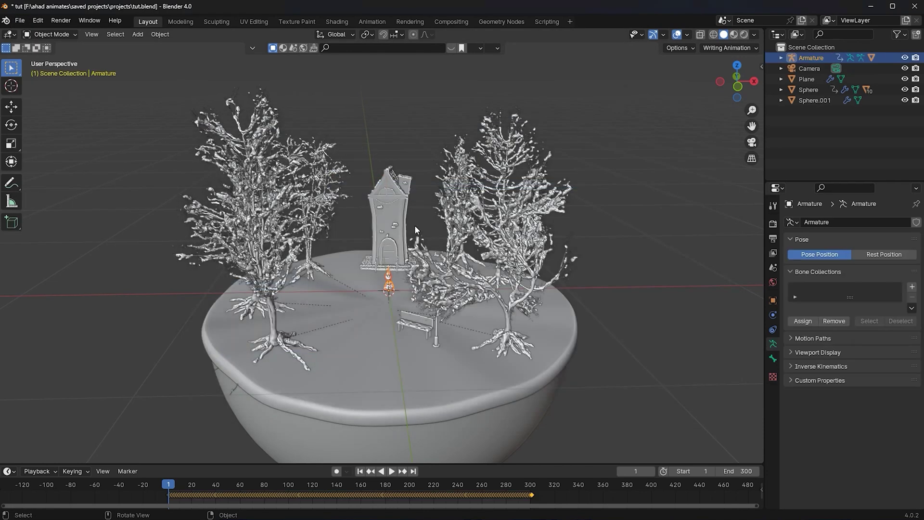
Step: Play the animation up close to check the imported snowman's motion, and stop playback
{"action": "scroll", "coordinate": [424, 310], "scroll_direction": "up", "scroll_amount": 7}
{"action": "middle_click_drag", "start_coordinate": [434, 330], "coordinate": [412, 289]}
{"action": "key", "text": "space"}
{"action": "mouse_move", "coordinate": [417, 350]}
{"action": "middle_mouse_down"}
{"action": "mouse_move", "coordinate": [433, 366]}
{"action": "mouse_move", "coordinate": [408, 359]}
{"action": "middle_mouse_up"}
{"action": "key", "text": "space"}
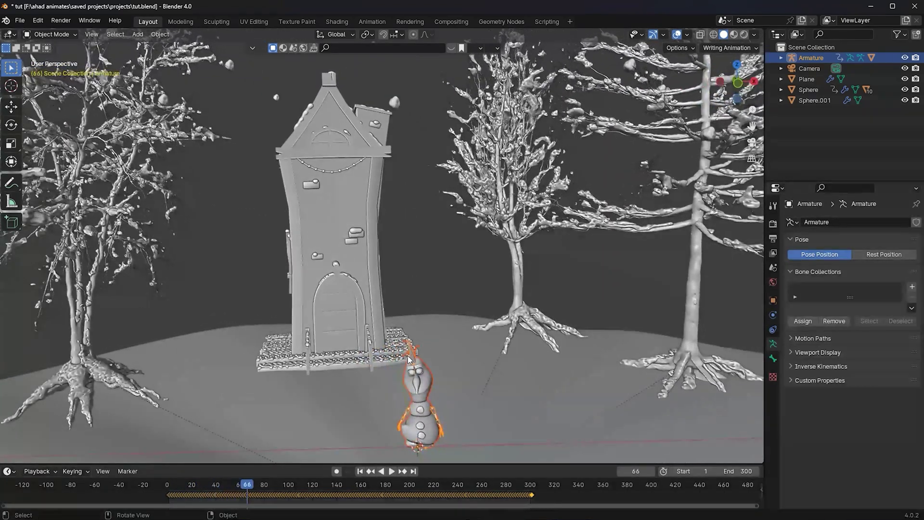
Step: Enlarge the snowman armature, adjust its height along Z and return the animation to frame 1
{"action": "scroll", "coordinate": [410, 359], "scroll_direction": "down", "scroll_amount": 3}
{"action": "key", "text": "s"}
{"action": "left_click", "coordinate": [423, 358]}
{"action": "key", "text": "g"}
{"action": "key", "text": "z"}
{"action": "left_click", "coordinate": [435, 387]}
{"action": "left_click", "coordinate": [437, 387]}
{"action": "left_click", "coordinate": [360, 472]}
Step: Move the snowman along Y to a spot in front of the house beside the bench and resize it
{"action": "scroll", "coordinate": [379, 329], "scroll_direction": "down", "scroll_amount": 5}
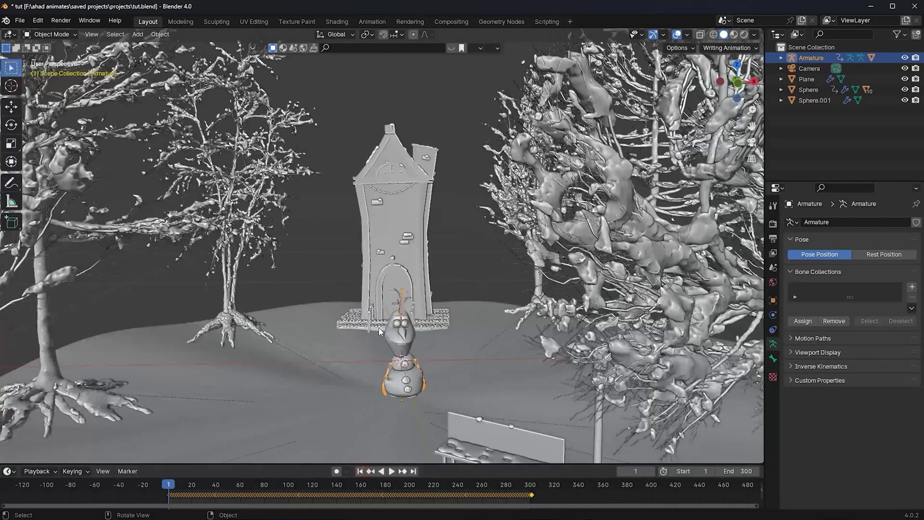
{"action": "middle_click_drag", "start_coordinate": [396, 340], "coordinate": [414, 356]}
{"action": "key", "text": "g"}
{"action": "key", "text": "y"}
{"action": "left_click", "coordinate": [412, 366]}
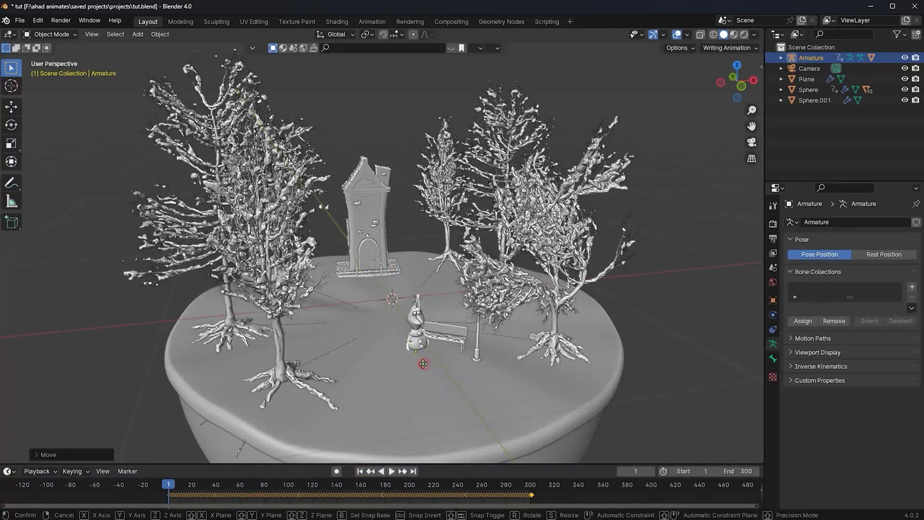
{"action": "key", "text": "s"}
{"action": "left_click", "coordinate": [489, 358]}
Step: Raise the snowman along Z until its feet rest on the snowy ground, and save the file
{"action": "scroll", "coordinate": [489, 334], "scroll_direction": "up", "scroll_amount": 5}
{"action": "middle_click_drag", "start_coordinate": [490, 334], "coordinate": [483, 305]}
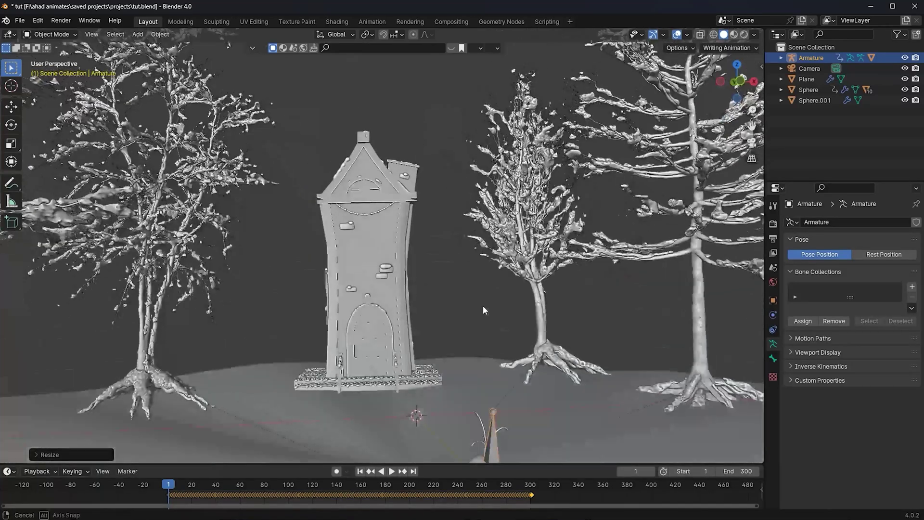
{"action": "scroll", "coordinate": [483, 305], "scroll_direction": "down", "scroll_amount": 2}
{"action": "key", "text": "KP_Decimal"}
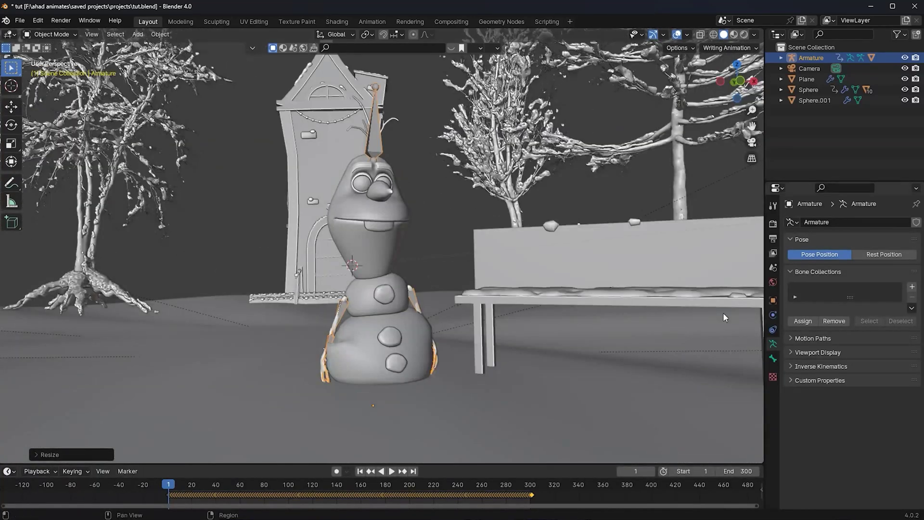
{"action": "key", "text": "g"}
{"action": "key", "text": "z"}
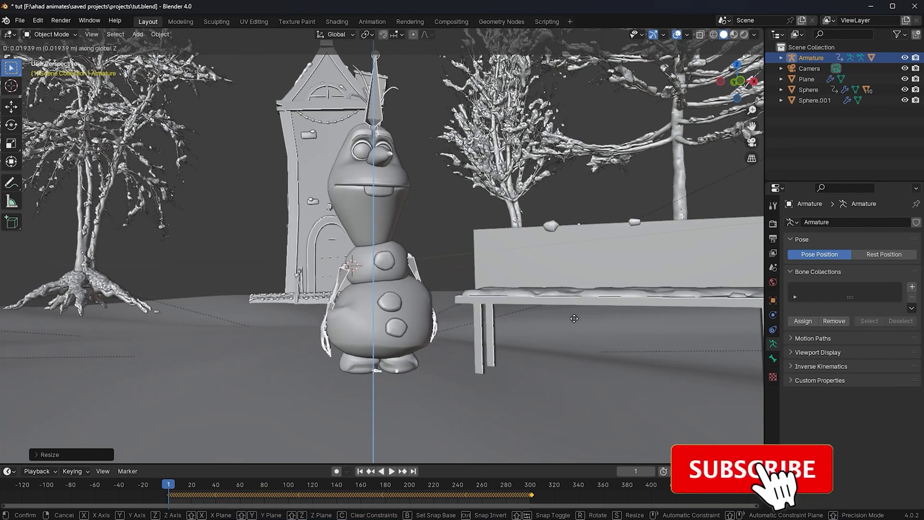
{"action": "left_click", "coordinate": [575, 324]}
{"action": "right_click", "coordinate": [499, 274]}
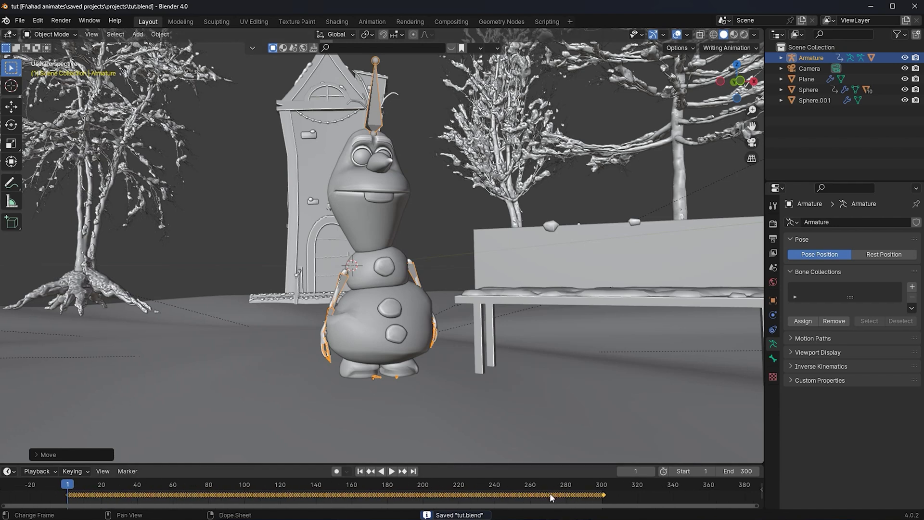
Step: Parent the snowman armature to the globe's Sphere base using Object (Keep Transform)
{"action": "right_click", "coordinate": [456, 205]}
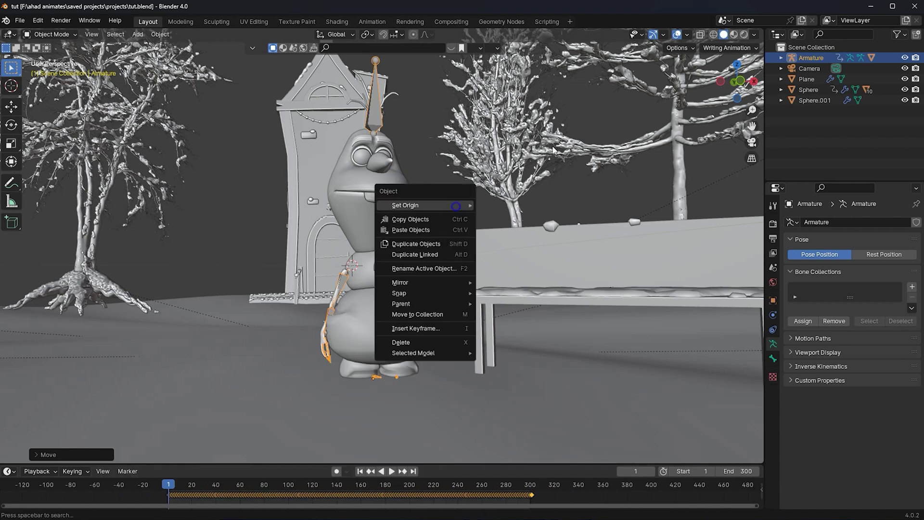
{"action": "scroll", "coordinate": [501, 380], "scroll_direction": "down", "scroll_amount": 6}
{"action": "left_click", "coordinate": [472, 389]}
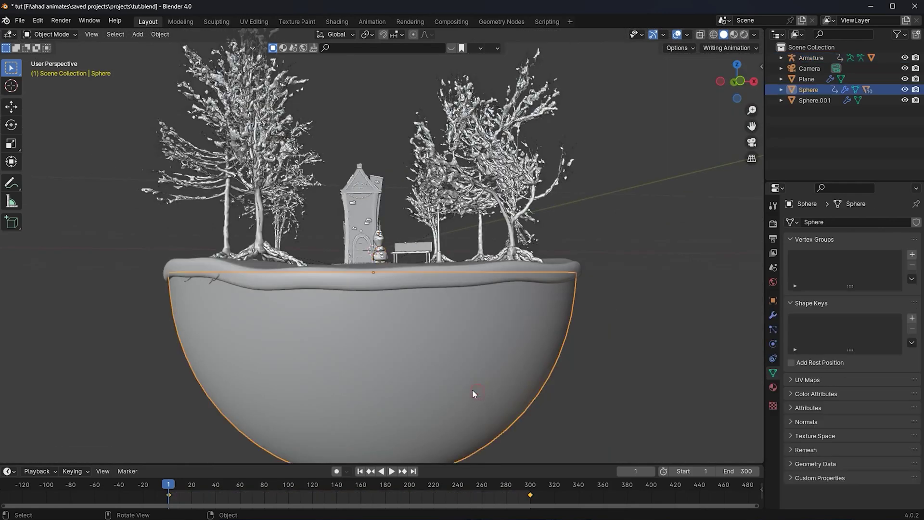
{"action": "scroll", "coordinate": [400, 275], "scroll_direction": "up", "scroll_amount": 6}
{"action": "left_click", "coordinate": [368, 176]}
{"action": "scroll", "coordinate": [527, 412], "scroll_direction": "down", "scroll_amount": 5}
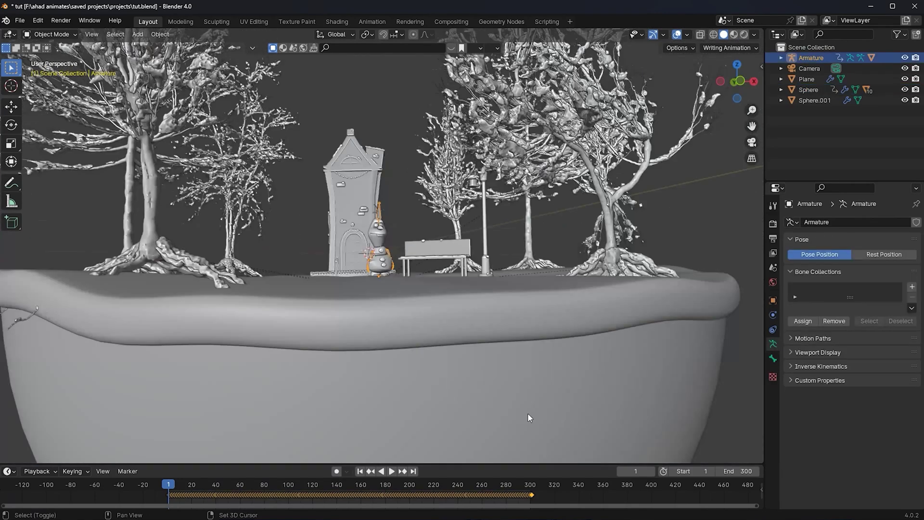
{"action": "left_click", "coordinate": [534, 399], "text": "shift"}
{"action": "key", "text": "ctrl+p"}
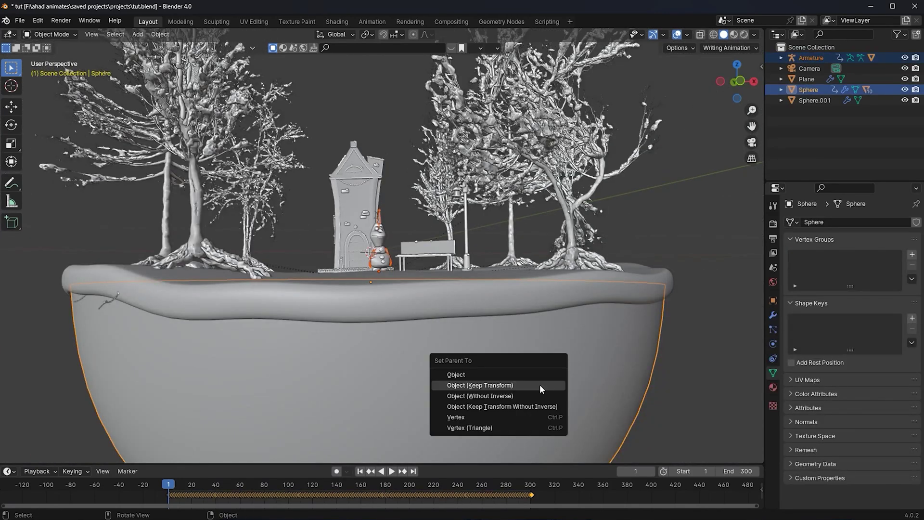
{"action": "left_click", "coordinate": [520, 385]}
Step: Deselect everything, save the file and play the animation from the camera view
{"action": "left_click", "coordinate": [784, 126]}
{"action": "key", "text": "ctrl+s"}
{"action": "left_click", "coordinate": [751, 144]}
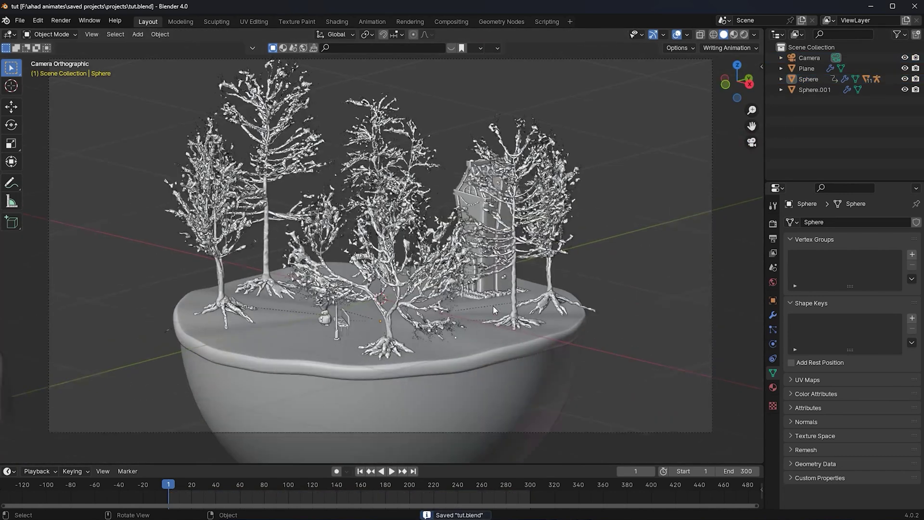
{"action": "key", "text": "space"}
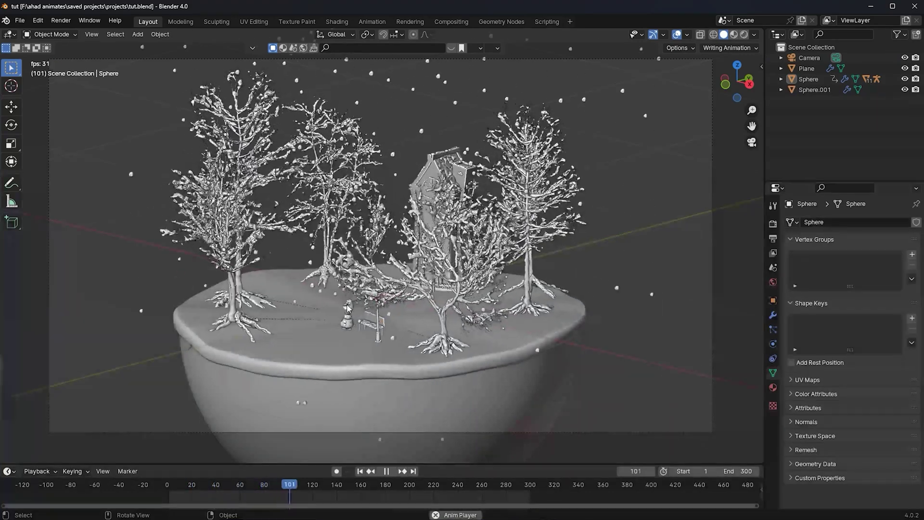
Step: Stop playback and scale the snowman armature up slightly
{"action": "key", "text": "space"}
{"action": "left_click", "coordinate": [353, 301]}
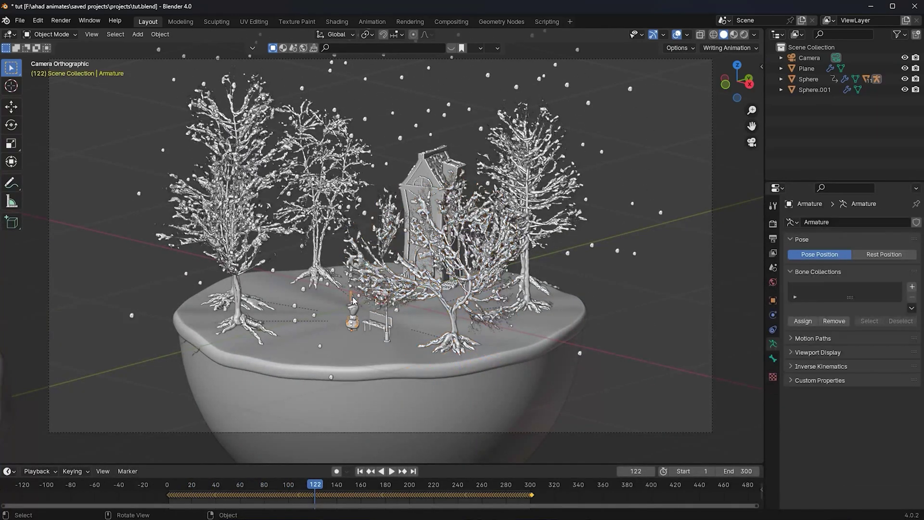
{"action": "key", "text": "s"}
{"action": "left_click", "coordinate": [396, 299]}
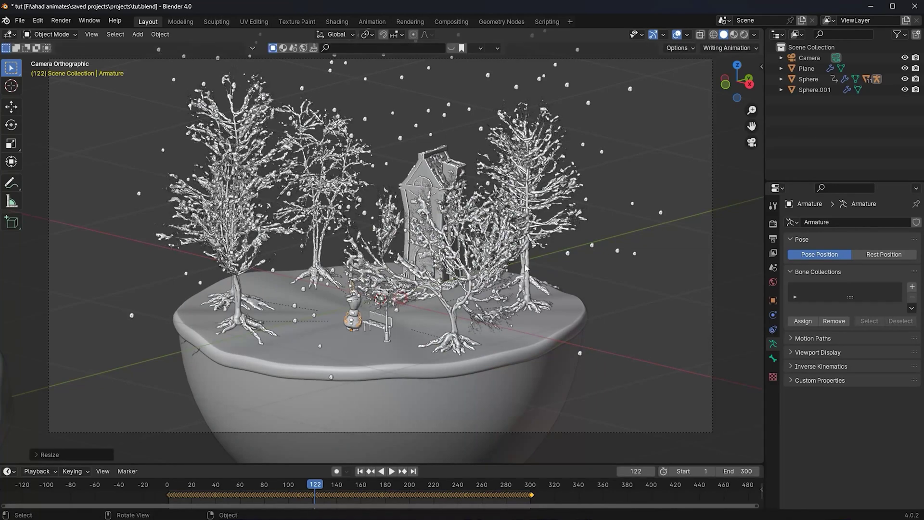
Step: Deselect the snowman, play the animation through the camera to check its size, and save the file
{"action": "left_click", "coordinate": [636, 253]}
{"action": "key", "text": "space"}
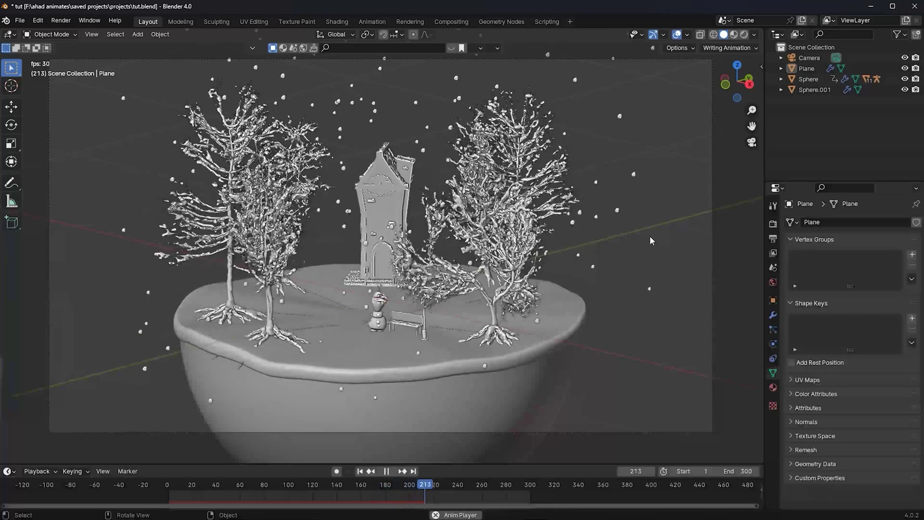
{"action": "key", "text": "space"}
{"action": "key", "text": "ctrl+s"}
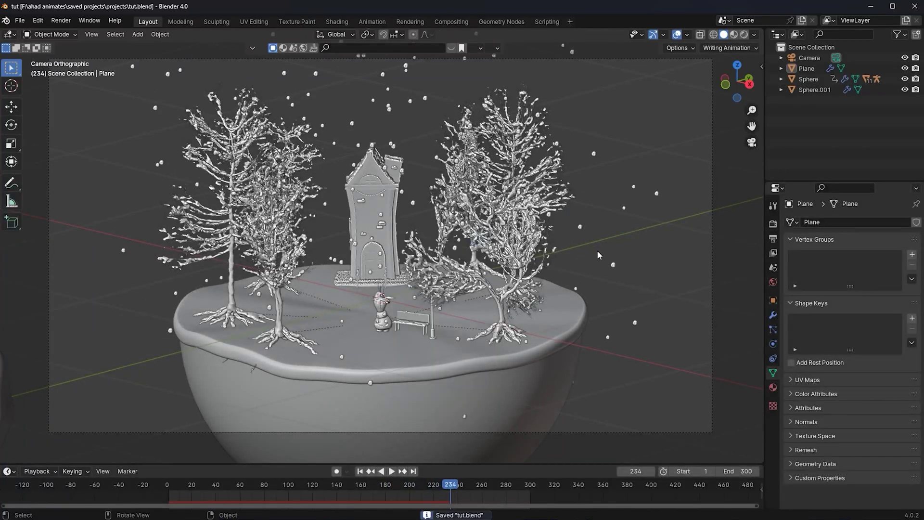
Step: Set the camera's viewport Passepartout to 1.000 so the area outside the frame is fully black
{"action": "left_click", "coordinate": [688, 432]}
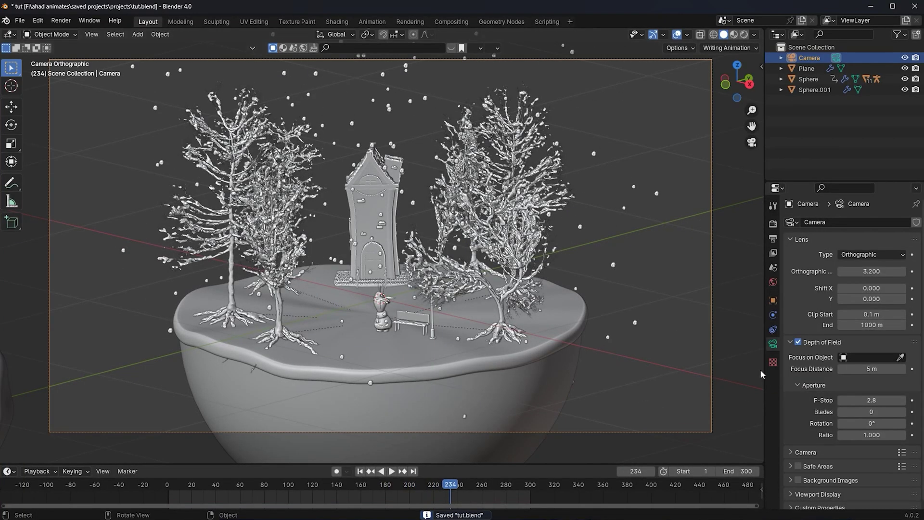
{"action": "scroll", "coordinate": [820, 475], "scroll_direction": "down", "scroll_amount": 1}
{"action": "left_click", "coordinate": [818, 487]}
{"action": "scroll", "coordinate": [839, 469], "scroll_direction": "down", "scroll_amount": 4}
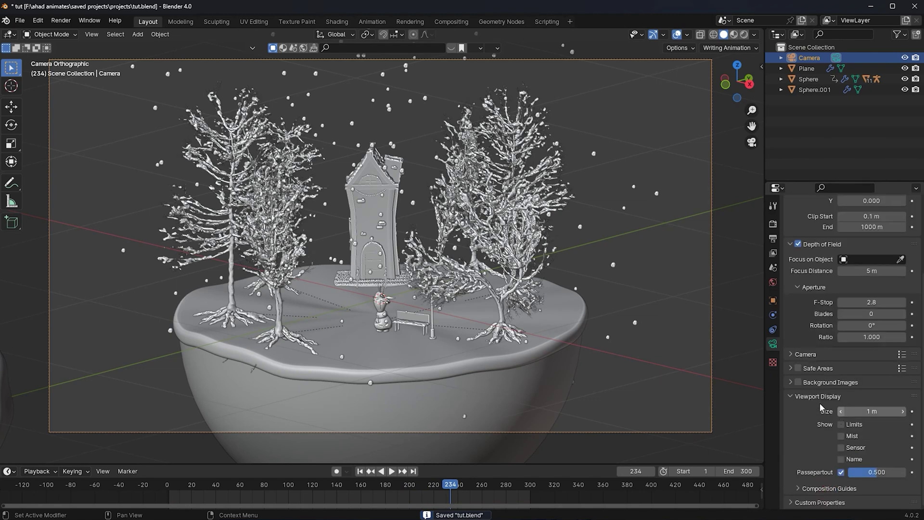
{"action": "left_click_drag", "start_coordinate": [876, 471], "coordinate": [892, 471]}
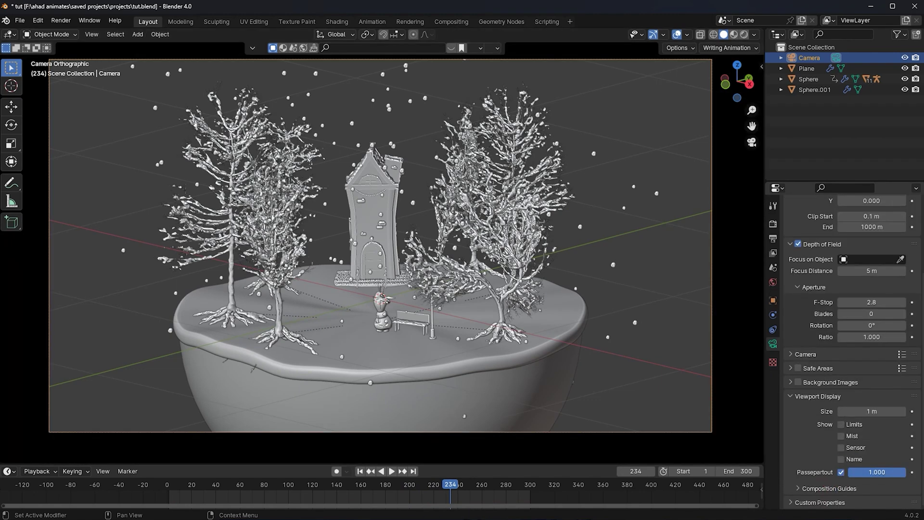
Step: Set the camera's depth of field F-Stop to 1.5
{"action": "scroll", "coordinate": [818, 376], "scroll_direction": "up", "scroll_amount": 5}
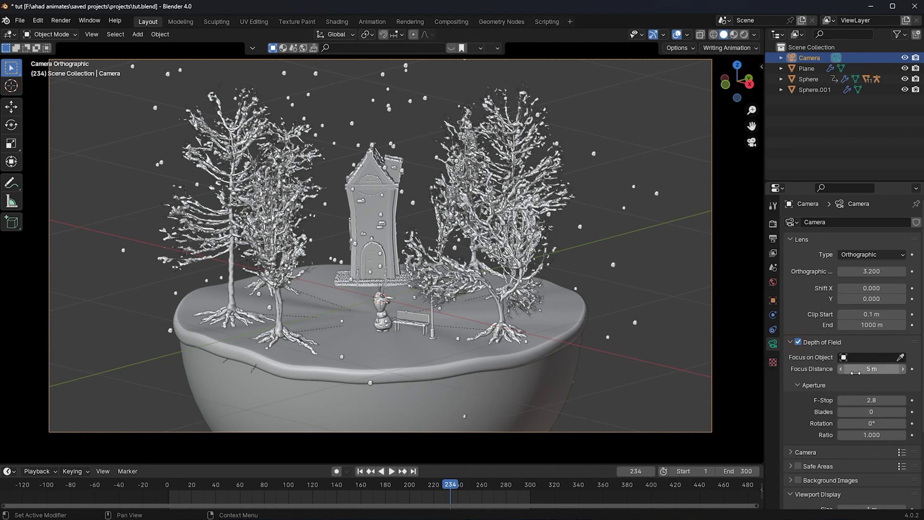
{"action": "left_click", "coordinate": [879, 402]}
{"action": "type", "text": "1"}
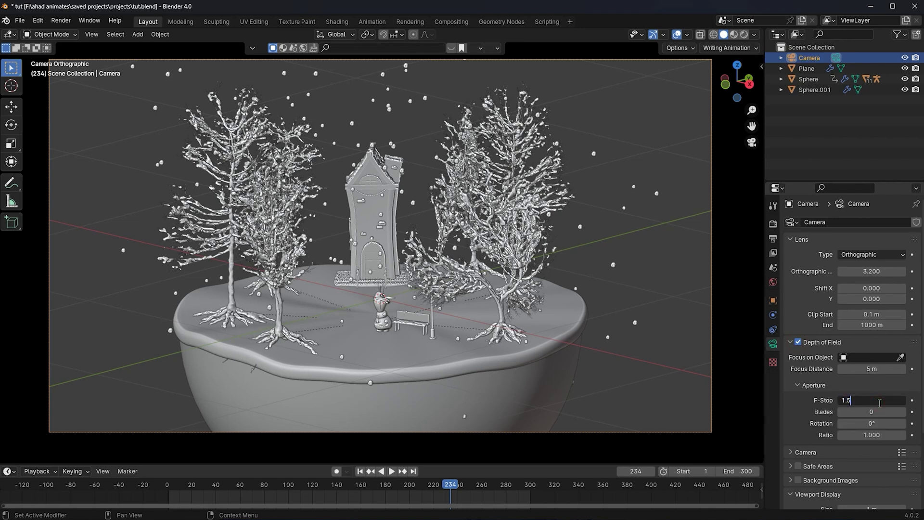
{"action": "type", "text": ".5"}
{"action": "key", "text": "Return"}
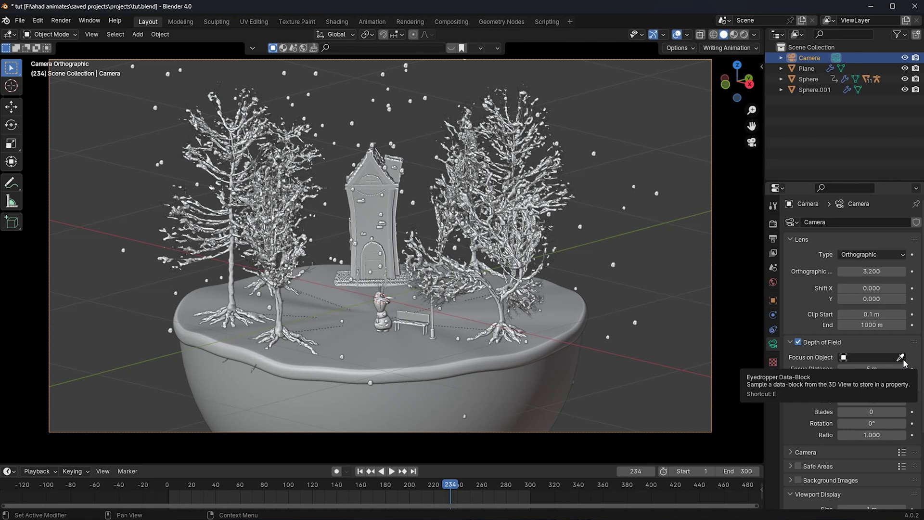
Step: Sample the snowman as the camera's depth of field focus object, deselect everything and save the file
{"action": "left_click", "coordinate": [900, 357]}
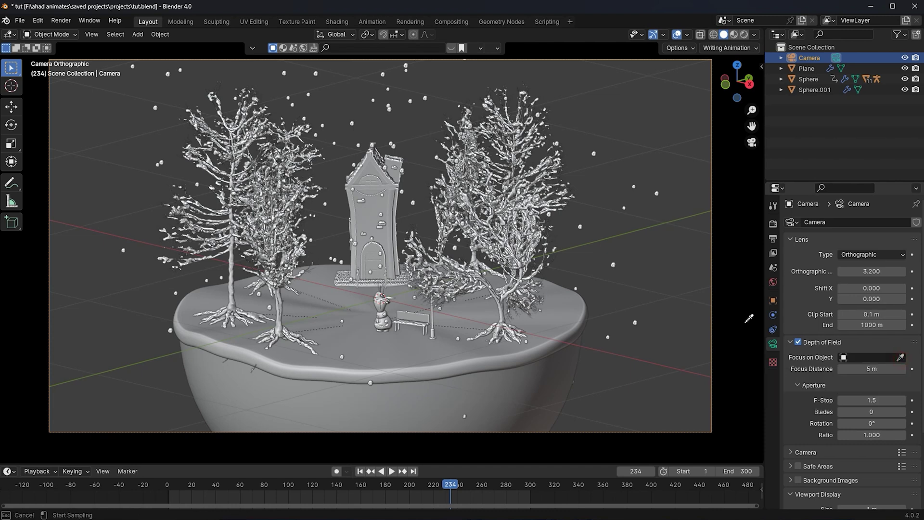
{"action": "left_click", "coordinate": [386, 304]}
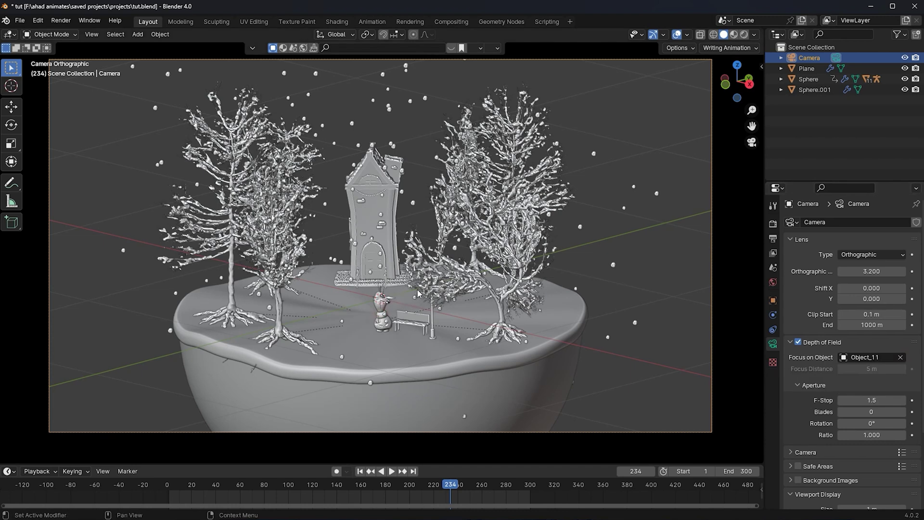
{"action": "left_click", "coordinate": [601, 234]}
{"action": "key", "text": "ctrl+s"}
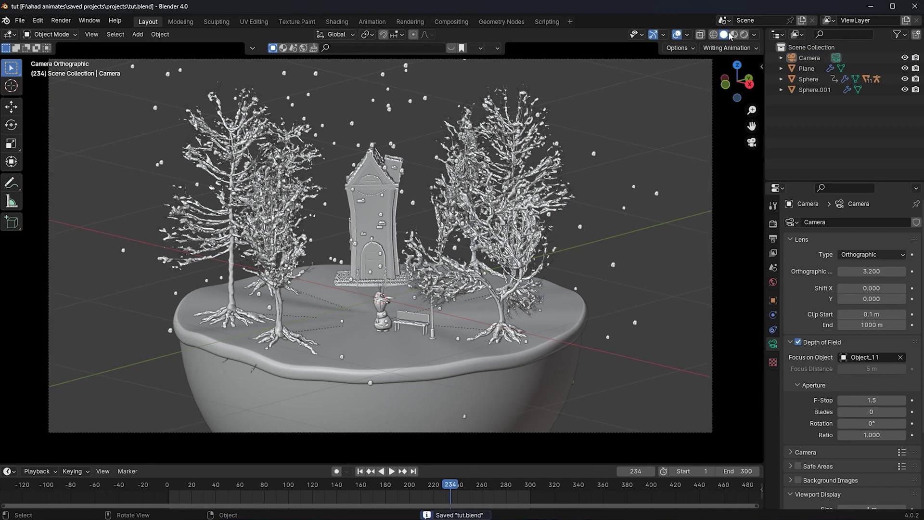
Step: Browse the online dirt materials and apply a dark brown rocky dirt material to the lower bowl of the globe
{"action": "middle_click_drag", "start_coordinate": [458, 295], "coordinate": [446, 295]}
{"action": "scroll", "coordinate": [475, 273], "scroll_direction": "up", "scroll_amount": 2}
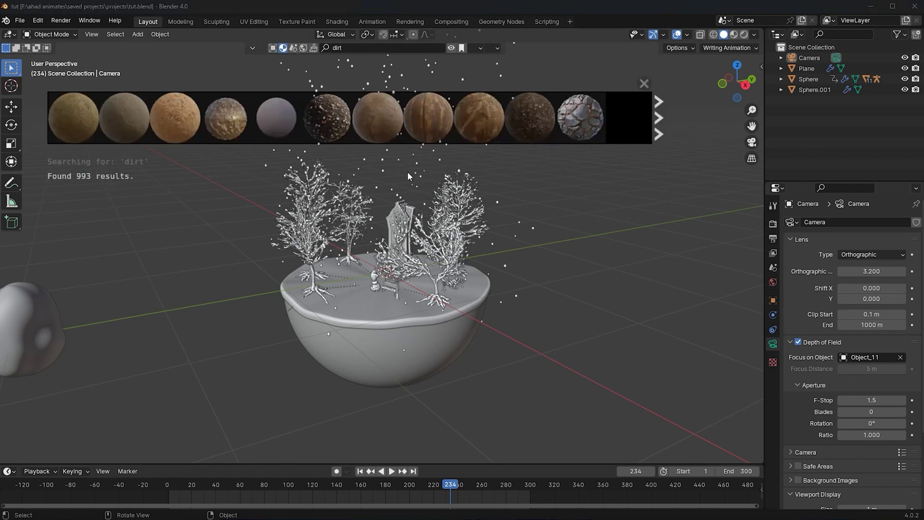
{"action": "mouse_move", "coordinate": [357, 112]}
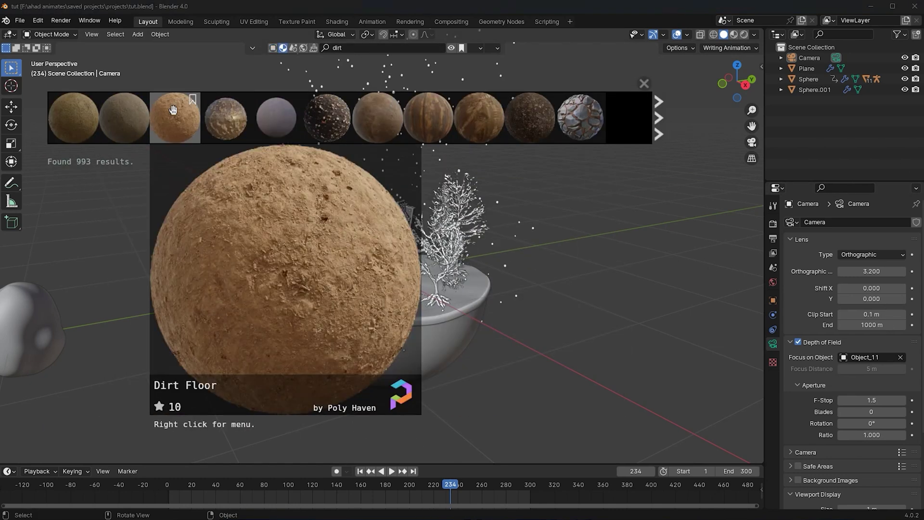
{"action": "mouse_move", "coordinate": [412, 106]}
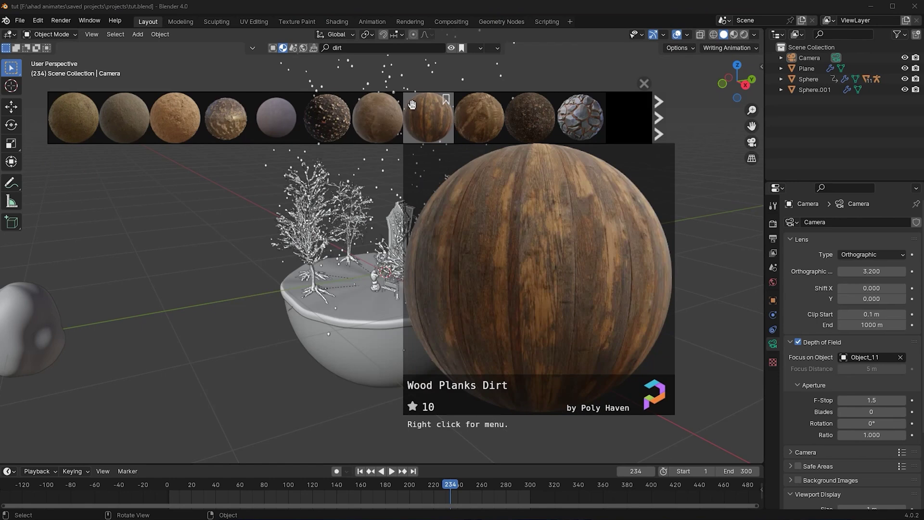
{"action": "middle_click_drag", "start_coordinate": [450, 212], "coordinate": [427, 231]}
{"action": "scroll", "coordinate": [427, 240], "scroll_direction": "up", "scroll_amount": 4}
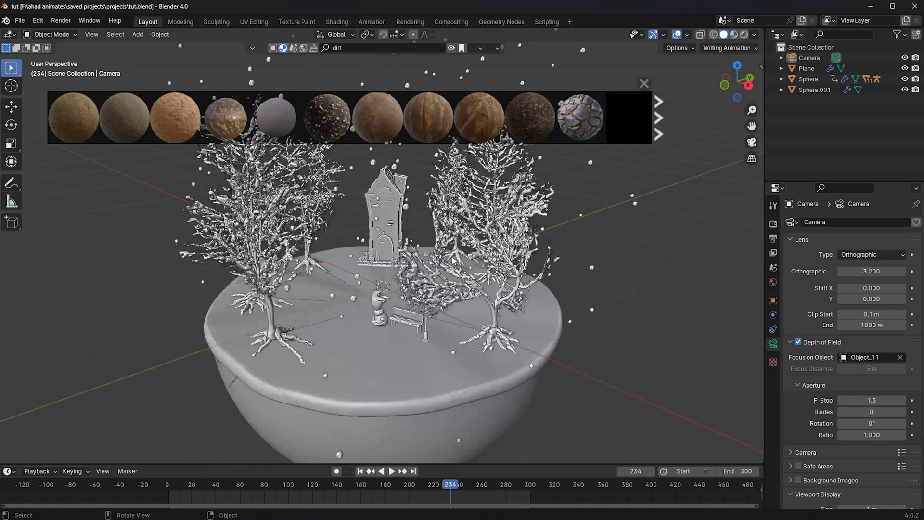
{"action": "middle_click_drag", "start_coordinate": [428, 263], "coordinate": [419, 237]}
{"action": "mouse_move", "coordinate": [401, 136]}
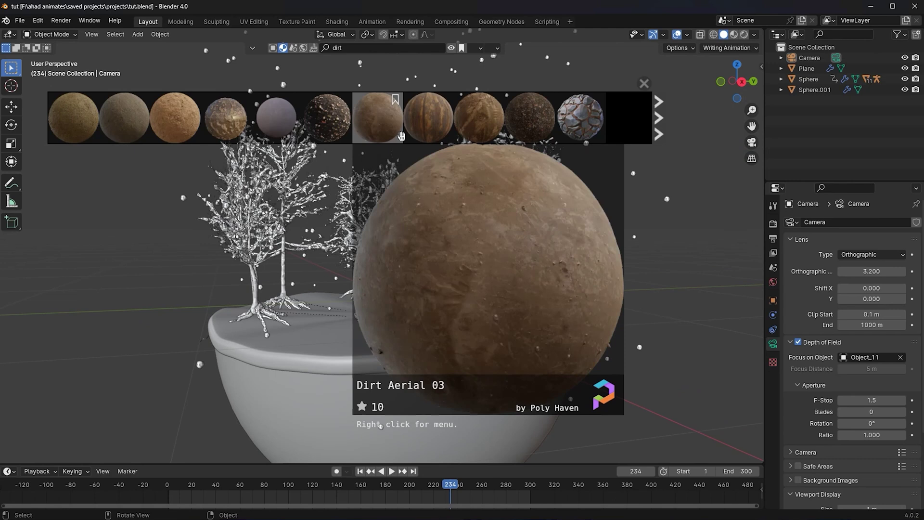
{"action": "scroll", "coordinate": [394, 154], "scroll_direction": "down", "scroll_amount": 4}
{"action": "mouse_move", "coordinate": [84, 100]}
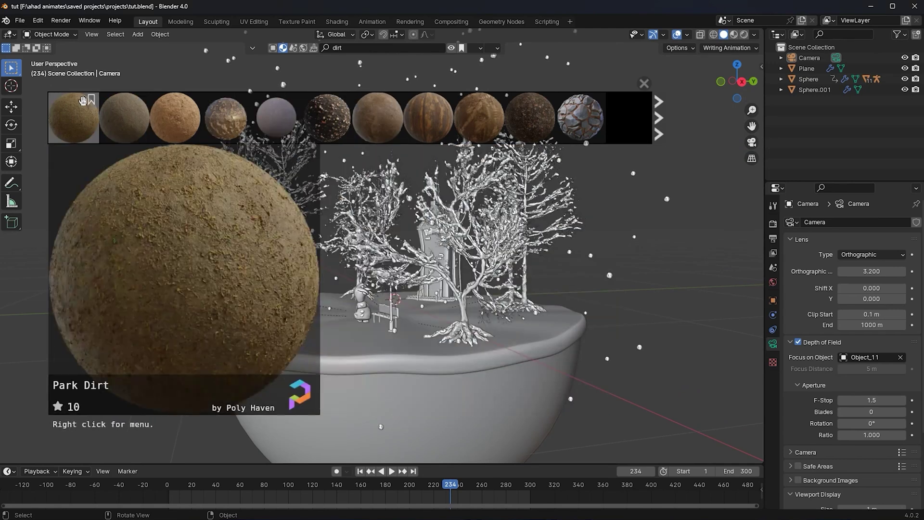
{"action": "scroll", "coordinate": [520, 107], "scroll_direction": "down", "scroll_amount": 3}
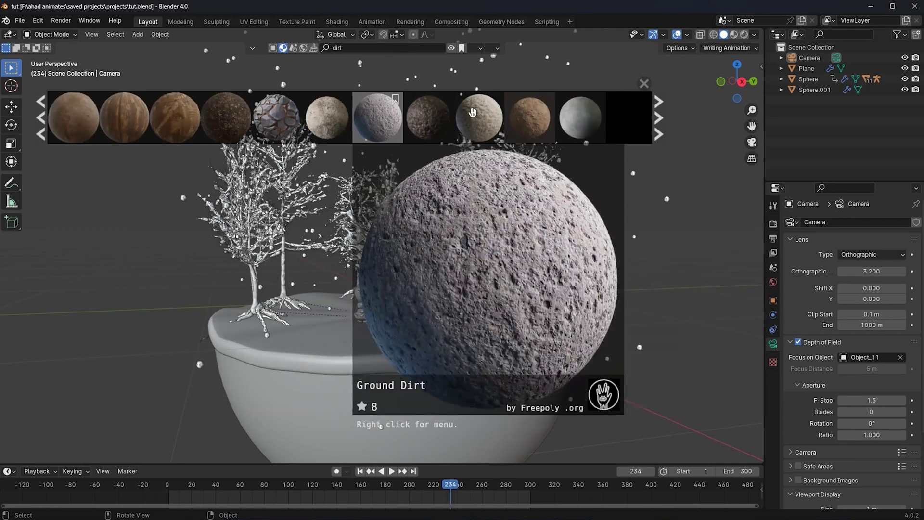
{"action": "left_click_drag", "start_coordinate": [428, 118], "coordinate": [390, 360]}
{"action": "left_click", "coordinate": [394, 398]}
Step: Search the online materials for snow, apply a pale blue snow material to the globe's top layer, and save the file
{"action": "left_click", "coordinate": [391, 356]}
{"action": "left_click", "coordinate": [360, 44]}
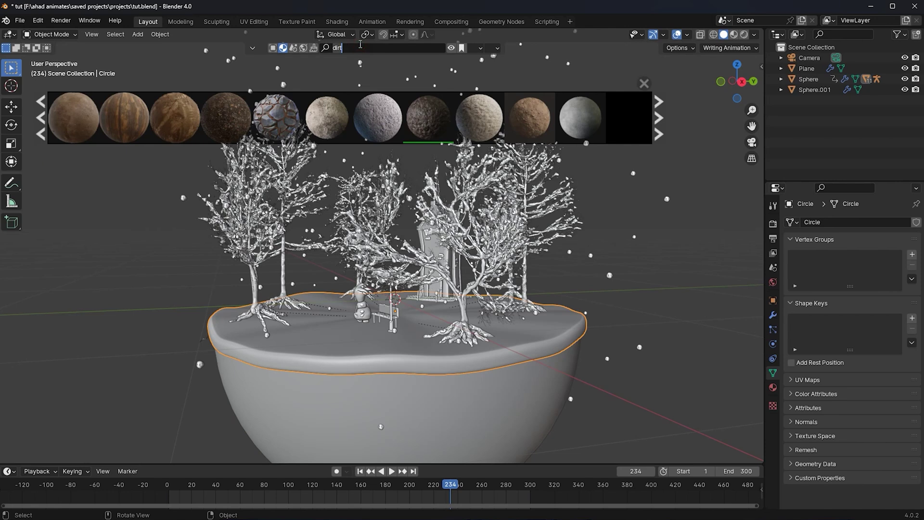
{"action": "key", "text": "Return"}
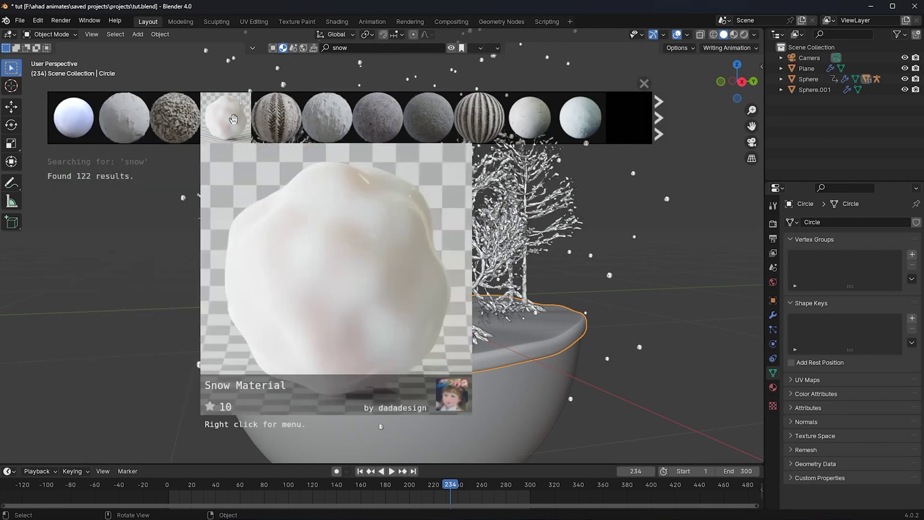
{"action": "mouse_move", "coordinate": [326, 116]}
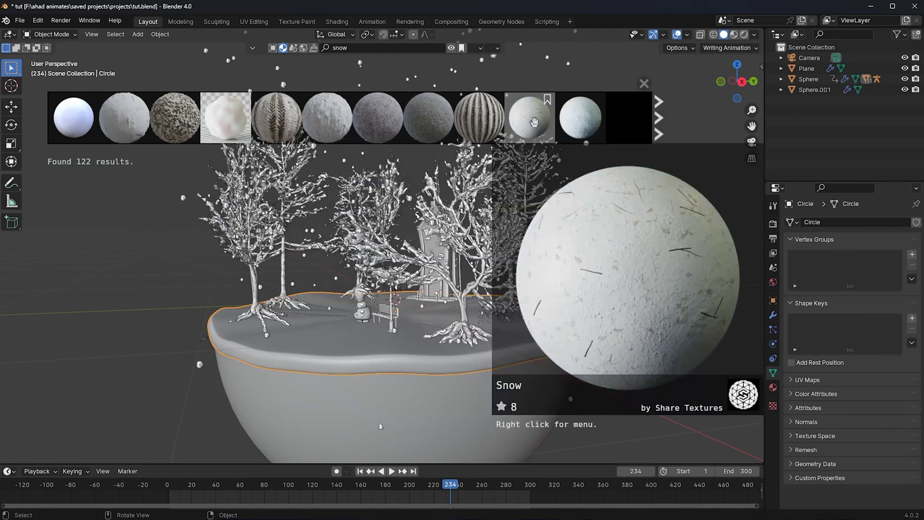
{"action": "mouse_move", "coordinate": [575, 123]}
{"action": "left_click_drag", "start_coordinate": [575, 123], "coordinate": [356, 330]}
{"action": "middle_click_drag", "start_coordinate": [324, 316], "coordinate": [341, 327]}
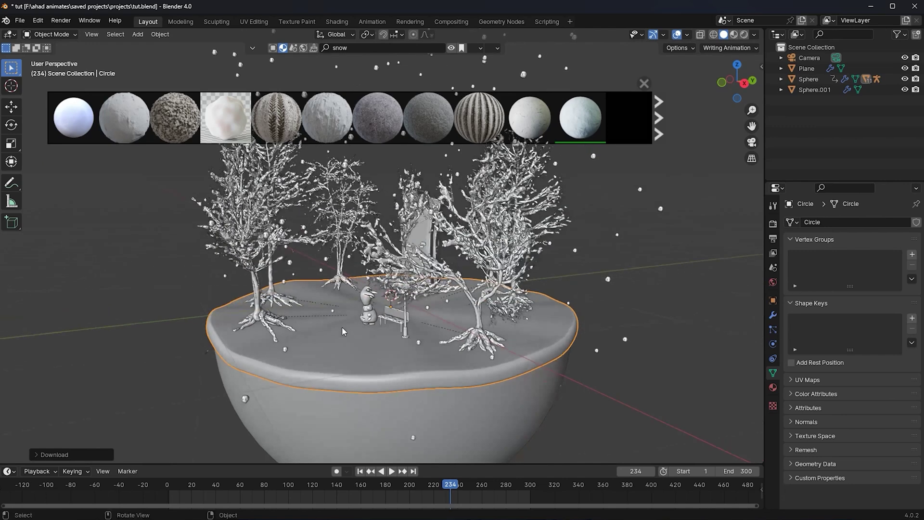
{"action": "scroll", "coordinate": [342, 326], "scroll_direction": "up", "scroll_amount": 1}
{"action": "right_click", "coordinate": [318, 291]}
{"action": "key", "text": "ctrl+s"}
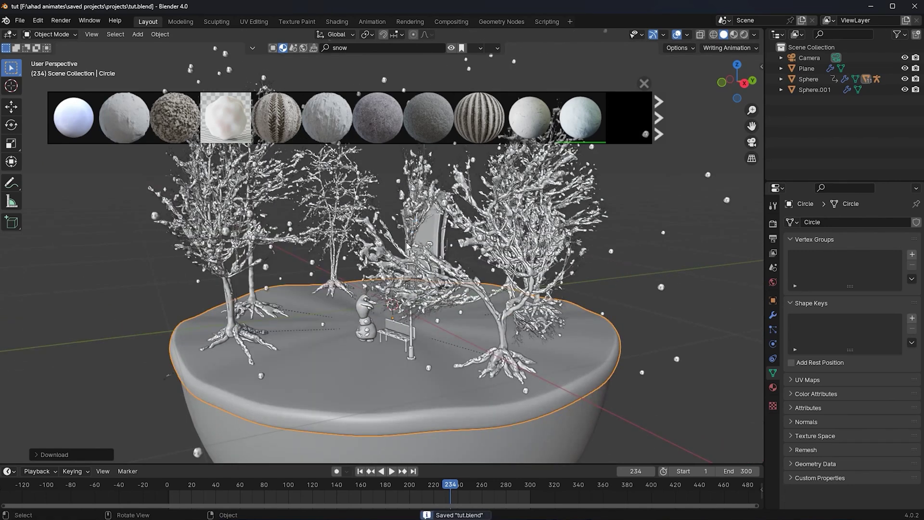
Step: Switch the viewport to Material Preview and inspect the textured globe from several angles
{"action": "scroll", "coordinate": [408, 219], "scroll_direction": "up", "scroll_amount": 5}
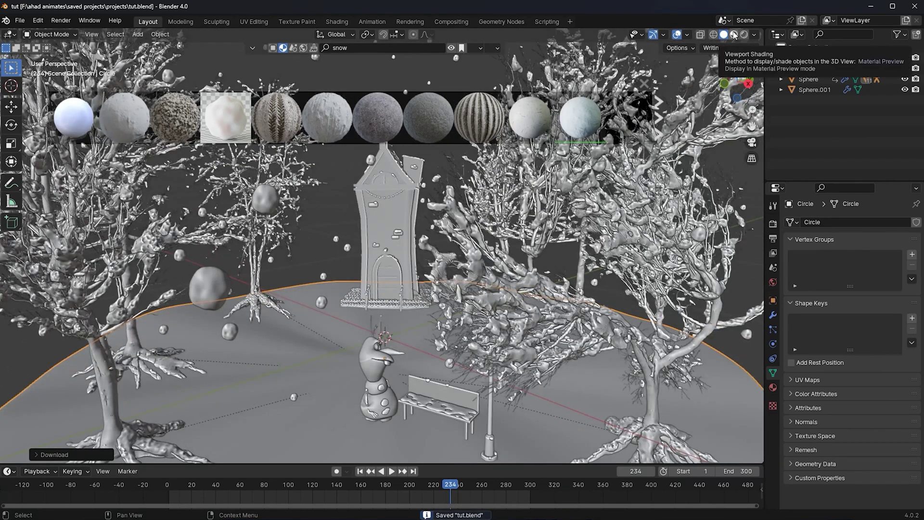
{"action": "left_click", "coordinate": [734, 34]}
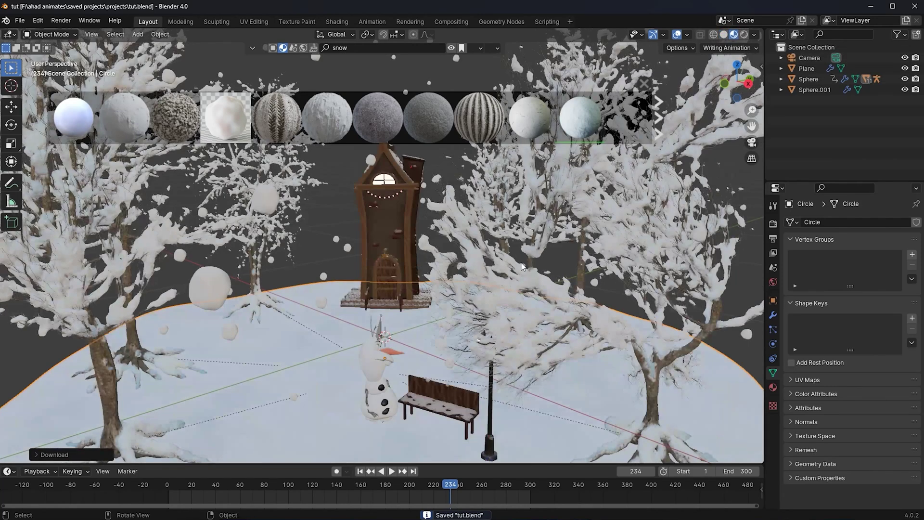
{"action": "scroll", "coordinate": [505, 259], "scroll_direction": "down", "scroll_amount": 5}
{"action": "middle_click_drag", "start_coordinate": [496, 273], "coordinate": [622, 342]}
{"action": "middle_click_drag", "start_coordinate": [618, 284], "coordinate": [563, 294]}
{"action": "scroll", "coordinate": [597, 302], "scroll_direction": "up", "scroll_amount": 3}
{"action": "scroll", "coordinate": [563, 294], "scroll_direction": "down", "scroll_amount": 2}
{"action": "scroll", "coordinate": [562, 294], "scroll_direction": "down", "scroll_amount": 4}
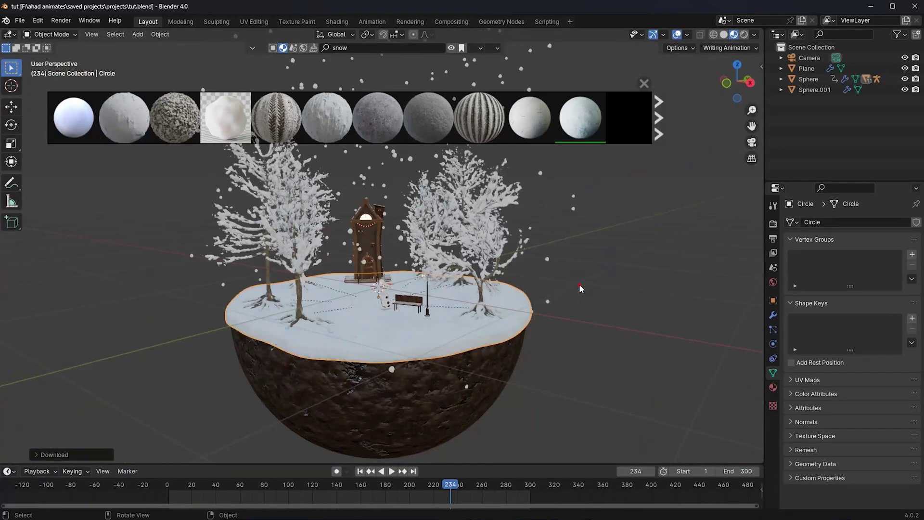
Step: View the scene through the camera and hide the material asset bar
{"action": "key", "text": "KP_0"}
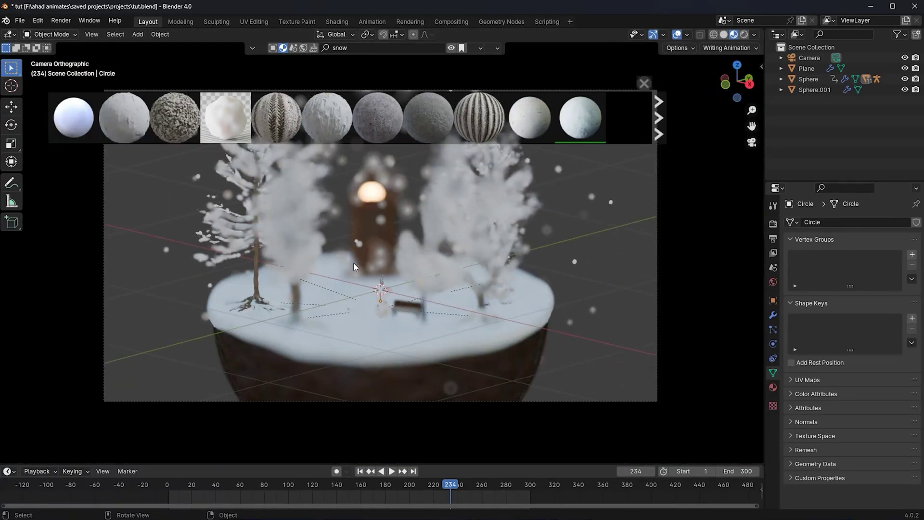
{"action": "key", "text": "KP_0"}
{"action": "key", "text": "KP_0"}
{"action": "left_click", "coordinate": [452, 48]}
Step: Select the camera and set its depth of field F-Stop to 2.0
{"action": "left_click", "coordinate": [567, 402]}
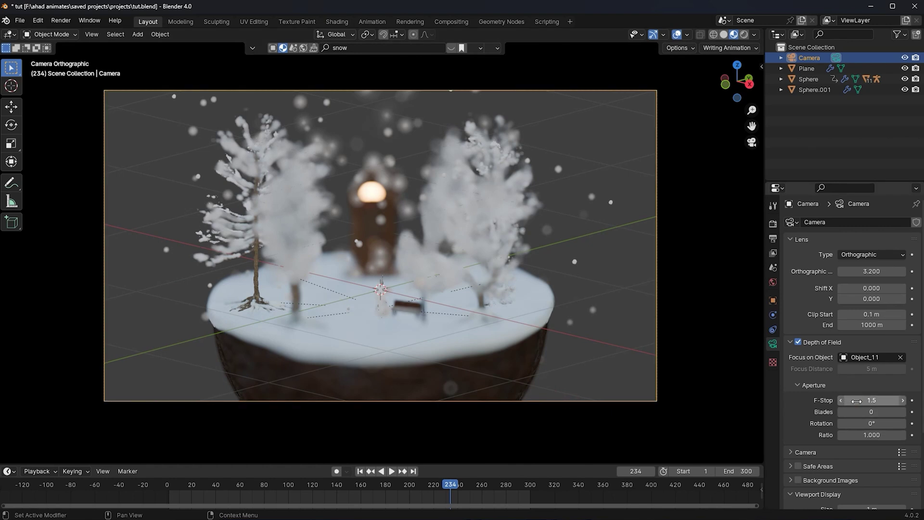
{"action": "left_click_drag", "start_coordinate": [871, 400], "coordinate": [888, 400]}
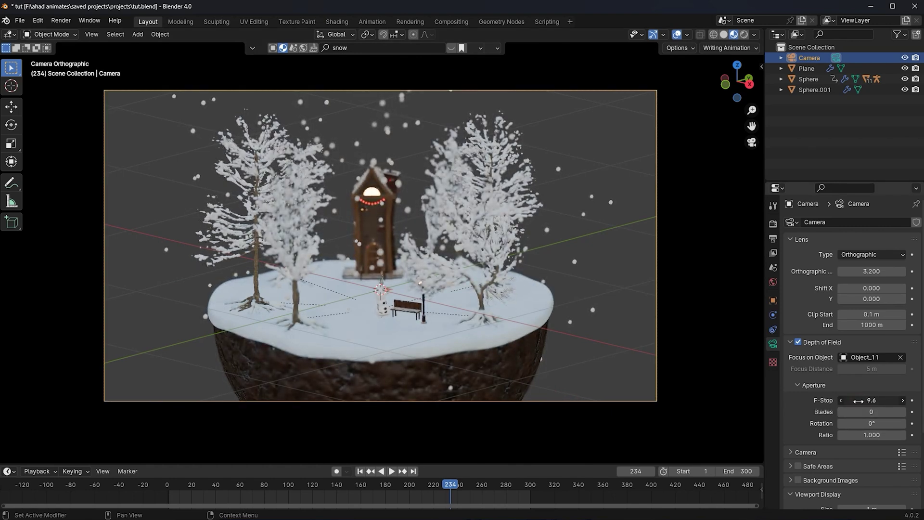
{"action": "left_click", "coordinate": [859, 401]}
{"action": "type", "text": "2"}
{"action": "key", "text": "Return"}
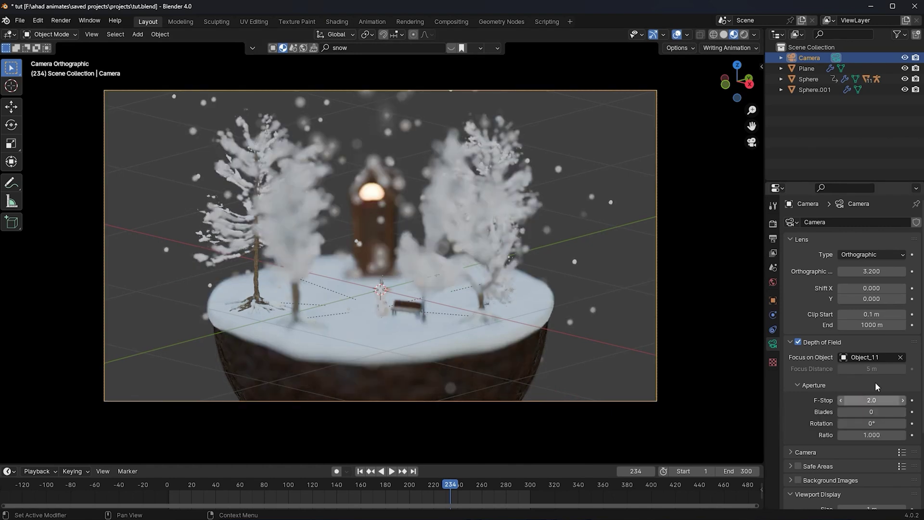
Step: Clear the camera's focus object and try manual focus distances of 10 m and 7 m
{"action": "left_click", "coordinate": [901, 358]}
{"action": "mouse_move", "coordinate": [876, 369]}
{"action": "left_mouse_down"}
{"action": "mouse_move", "coordinate": [884, 369]}
{"action": "mouse_move", "coordinate": [868, 368]}
{"action": "left_mouse_up"}
{"action": "left_click", "coordinate": [868, 369]}
{"action": "type", "text": "1"}
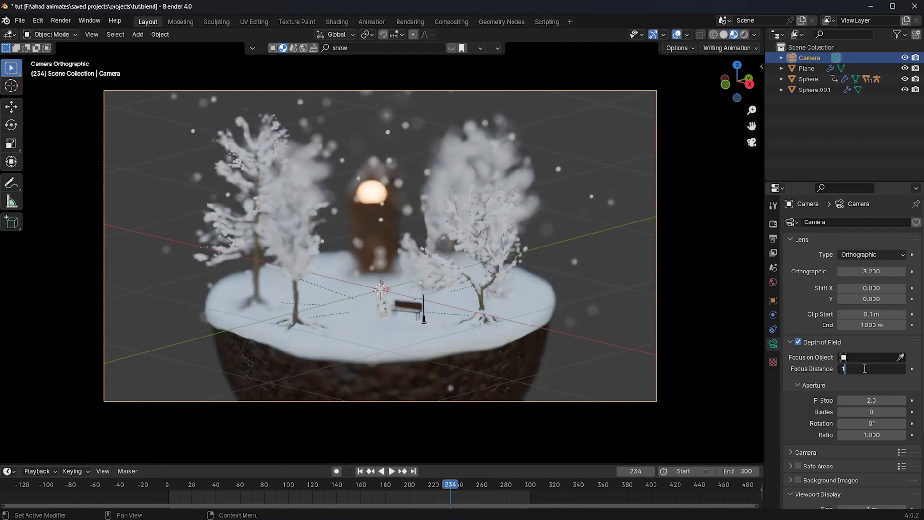
{"action": "type", "text": "0"}
{"action": "key", "text": "Return"}
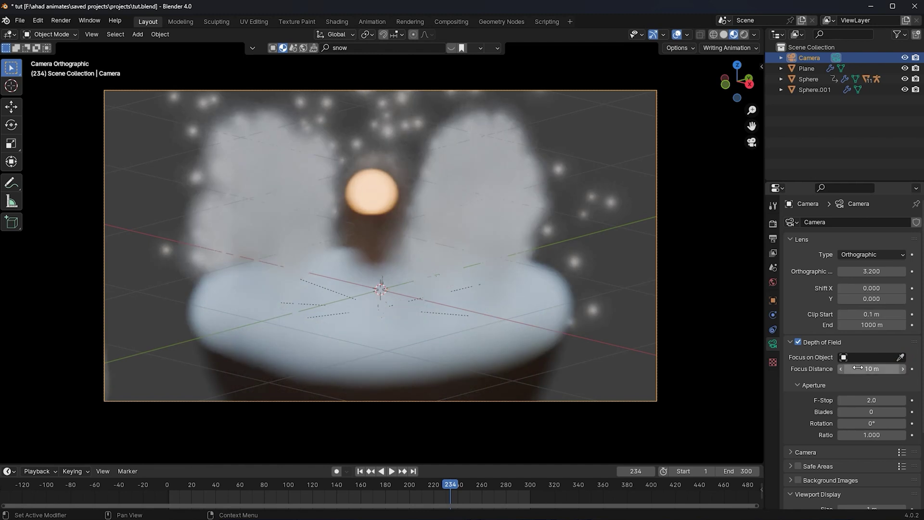
{"action": "left_click_drag", "start_coordinate": [866, 369], "coordinate": [840, 369]}
Step: Sample the snowman again as the camera's focus object and check the blur around it up close
{"action": "left_click", "coordinate": [899, 357]}
{"action": "left_click", "coordinate": [384, 310]}
{"action": "scroll", "coordinate": [387, 310], "scroll_direction": "up", "scroll_amount": 5}
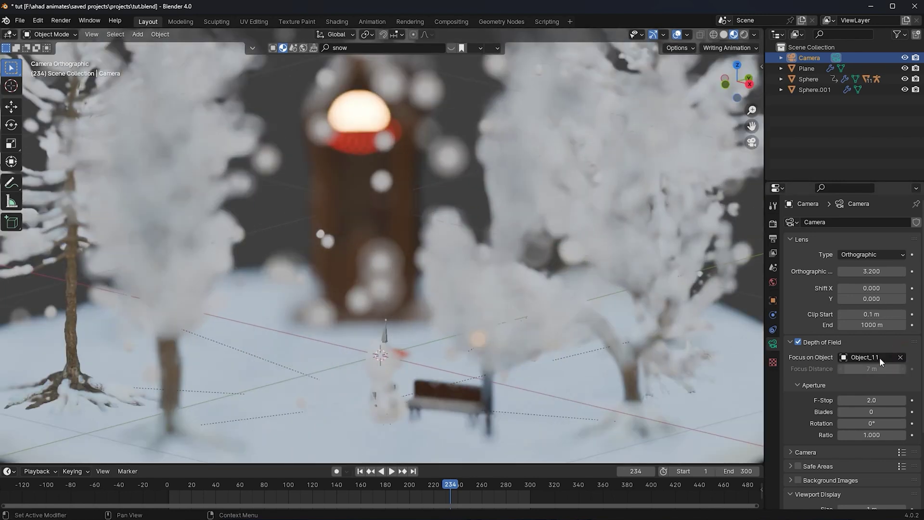
Step: Clear the camera's focus object and try manual focus distances of 6.7 m and 10 m
{"action": "left_click", "coordinate": [901, 357]}
{"action": "mouse_move", "coordinate": [880, 368]}
{"action": "left_mouse_down"}
{"action": "mouse_move", "coordinate": [868, 369]}
{"action": "mouse_move", "coordinate": [884, 368]}
{"action": "left_mouse_up"}
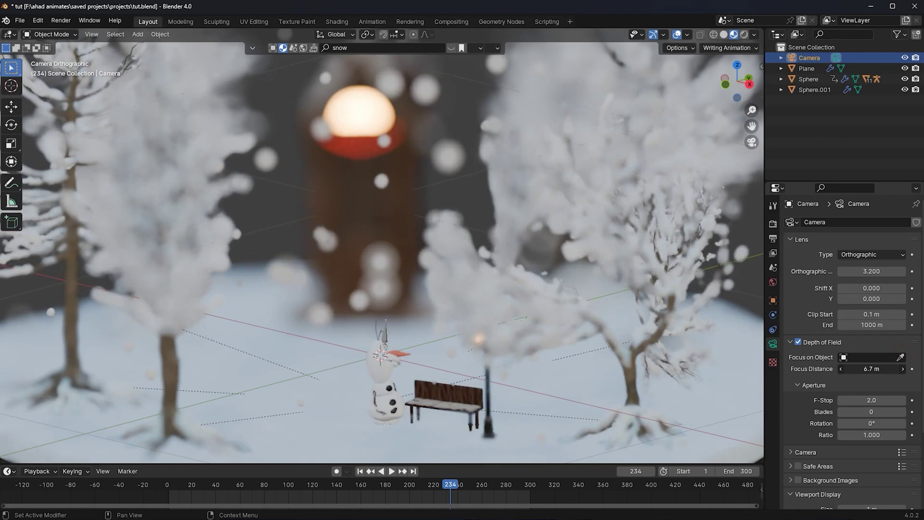
{"action": "left_click", "coordinate": [900, 357]}
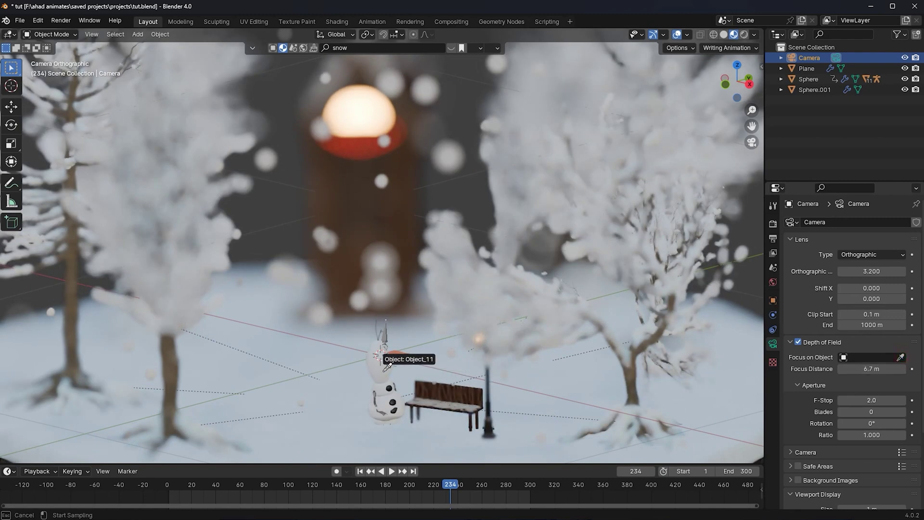
{"action": "left_click", "coordinate": [408, 374]}
{"action": "left_click", "coordinate": [900, 357]}
{"action": "double_click", "coordinate": [872, 369]}
{"action": "type", "text": "10"}
{"action": "key", "text": "Return"}
Step: Sample the snowman's armature as the camera's focus object and set the F-Stop to 10.0
{"action": "left_click", "coordinate": [900, 357]}
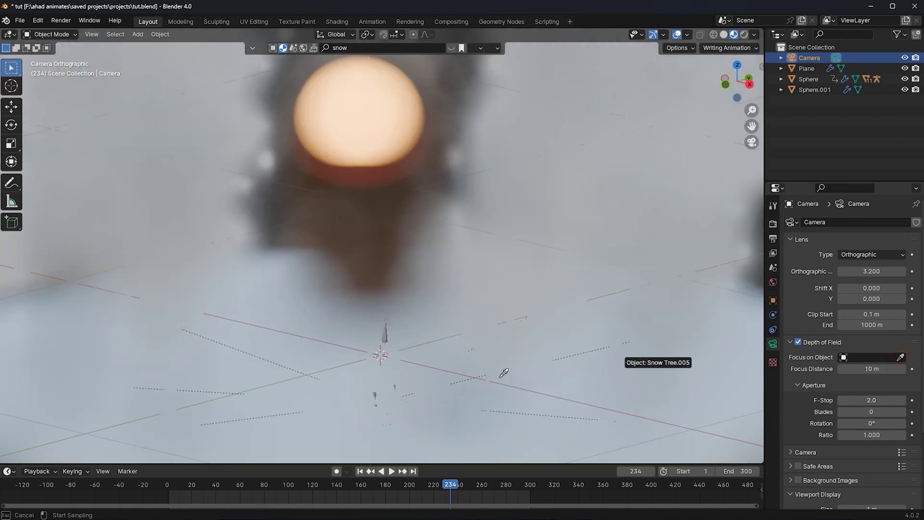
{"action": "left_click", "coordinate": [390, 328]}
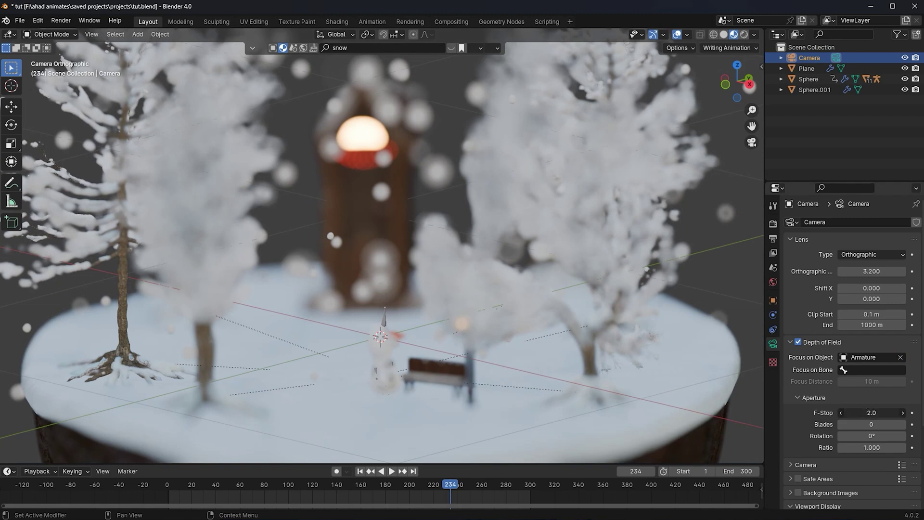
{"action": "mouse_move", "coordinate": [871, 413]}
{"action": "left_mouse_down"}
{"action": "mouse_move", "coordinate": [905, 412]}
{"action": "mouse_move", "coordinate": [877, 413]}
{"action": "left_mouse_up"}
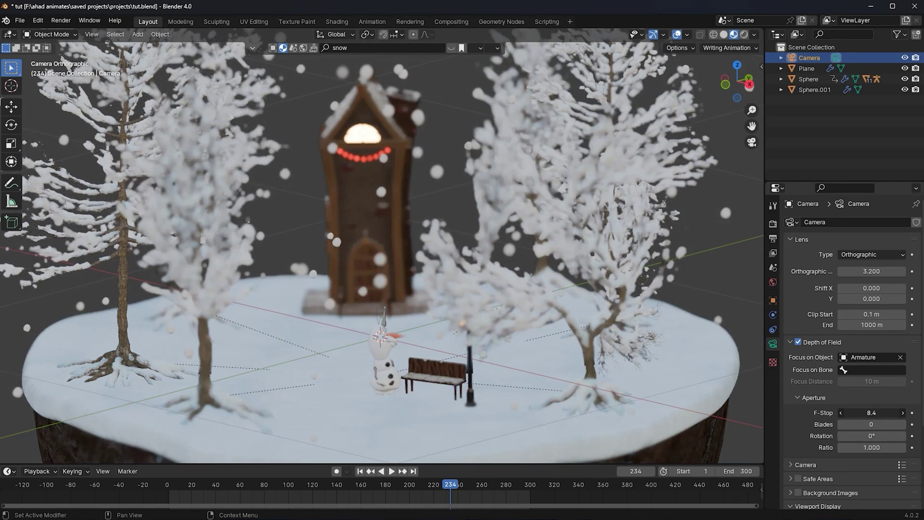
{"action": "left_click", "coordinate": [879, 413]}
{"action": "type", "text": "1"}
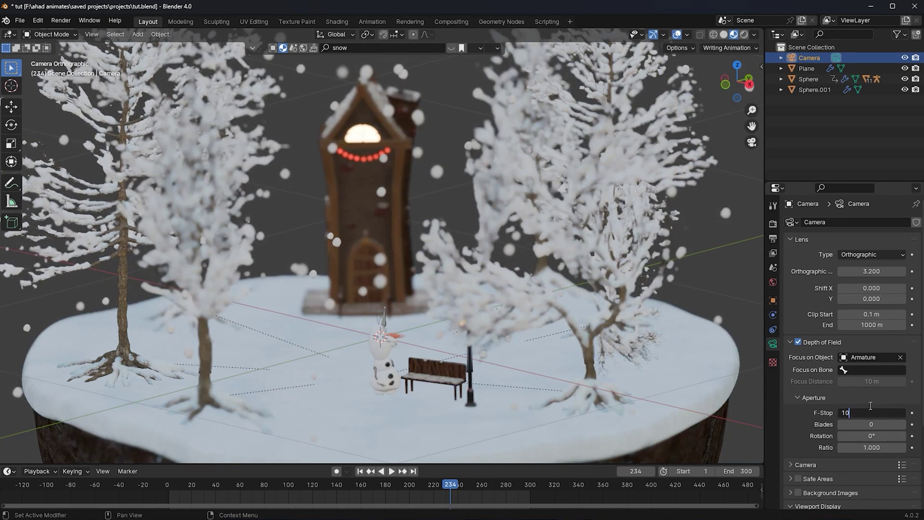
{"action": "type", "text": "0"}
{"action": "key", "text": "Return"}
Step: Inspect the snowman up close through the camera, then clear the focus object and try focus distances of 6.9 m and 15 m
{"action": "middle_click_drag", "start_coordinate": [411, 356], "coordinate": [436, 337]}
{"action": "scroll", "coordinate": [436, 337], "scroll_direction": "up", "scroll_amount": 5}
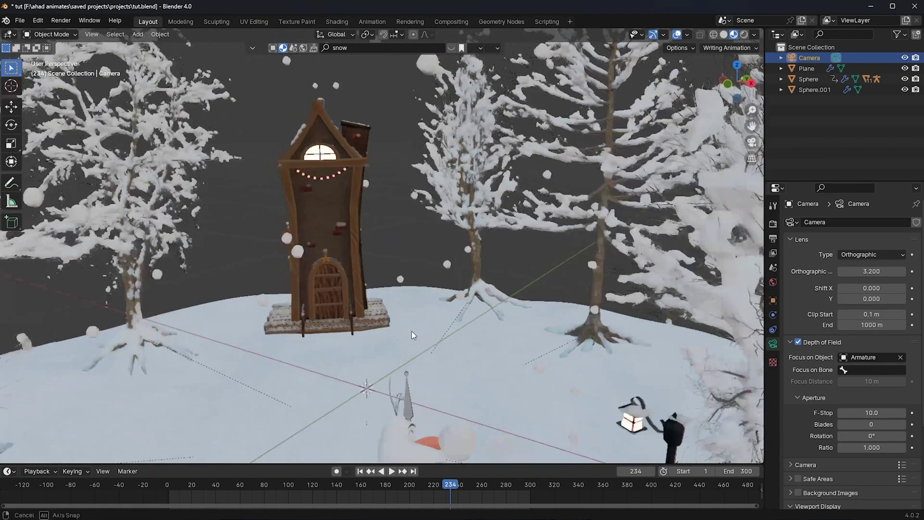
{"action": "key", "text": "KP_0"}
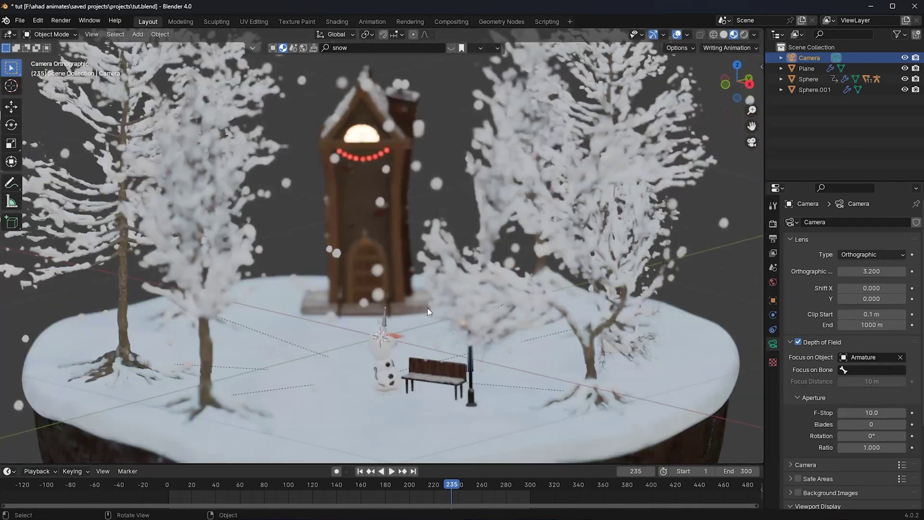
{"action": "scroll", "coordinate": [492, 331], "scroll_direction": "up", "scroll_amount": 8}
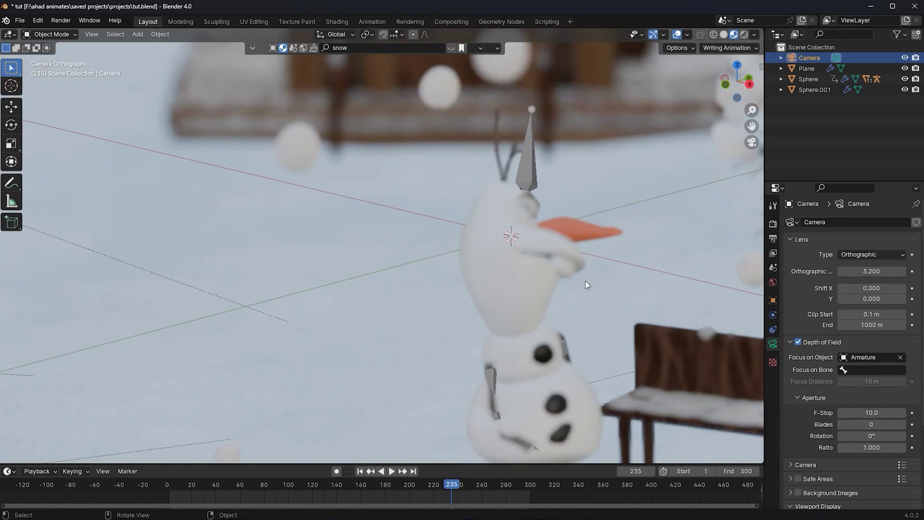
{"action": "left_click", "coordinate": [901, 357]}
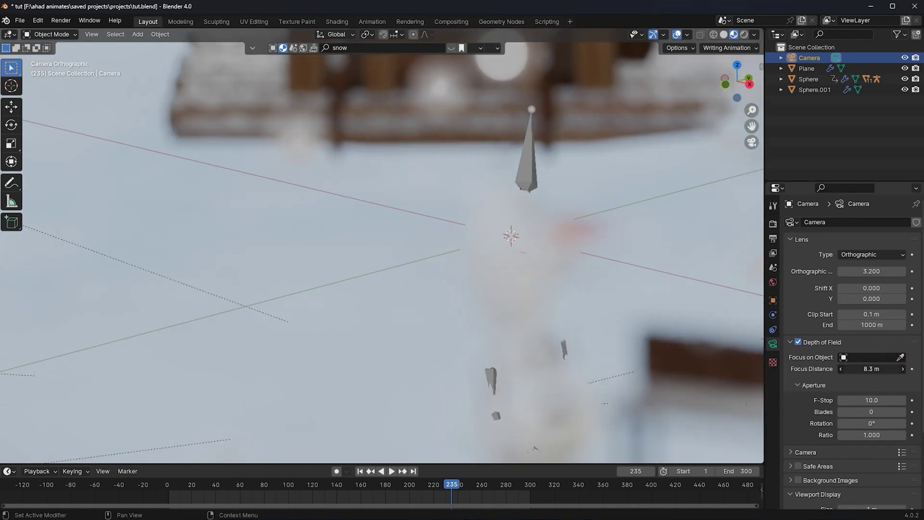
{"action": "mouse_move", "coordinate": [872, 368]}
{"action": "left_mouse_down"}
{"action": "mouse_move", "coordinate": [890, 368]}
{"action": "mouse_move", "coordinate": [879, 369]}
{"action": "left_mouse_up"}
{"action": "type", "text": "9.58"}
{"action": "key", "text": "Return"}
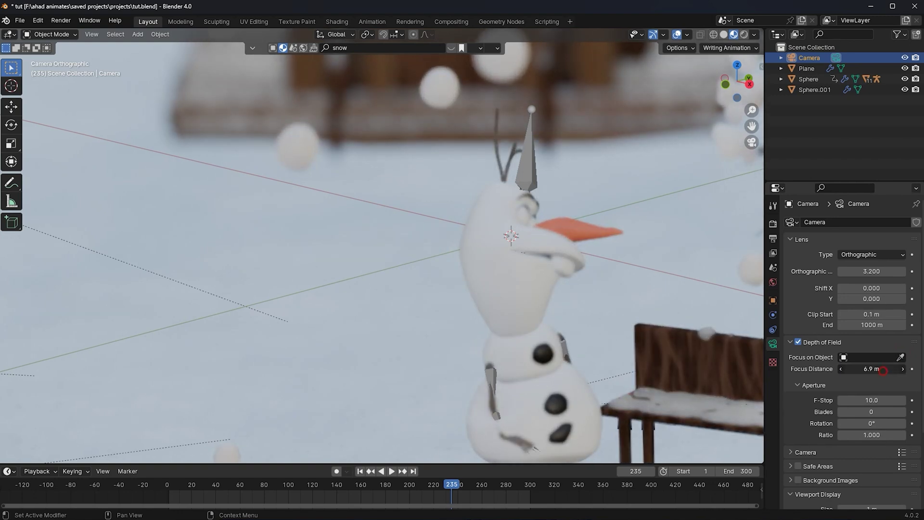
{"action": "left_click", "coordinate": [883, 369]}
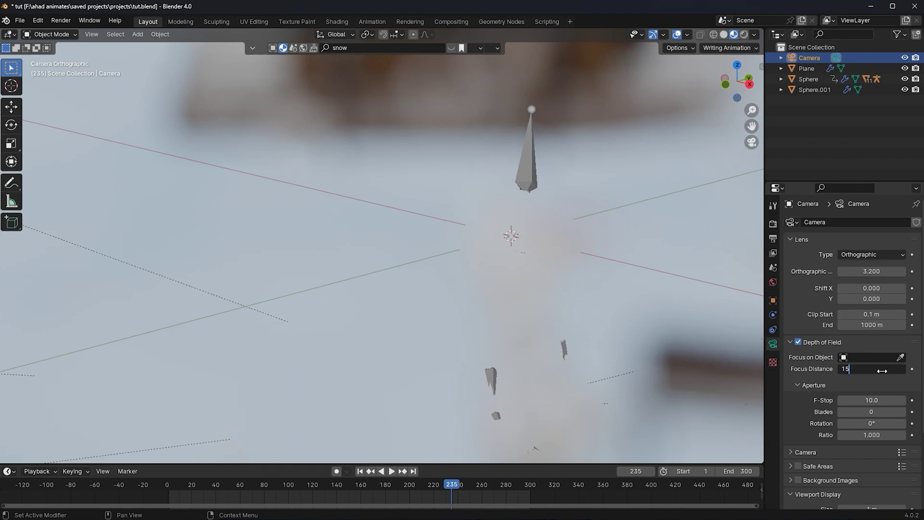
{"action": "key", "text": "Return"}
Step: Set the snowman's armature as the camera's focus object again and set the F-Stop to 20.0
{"action": "left_click", "coordinate": [900, 357]}
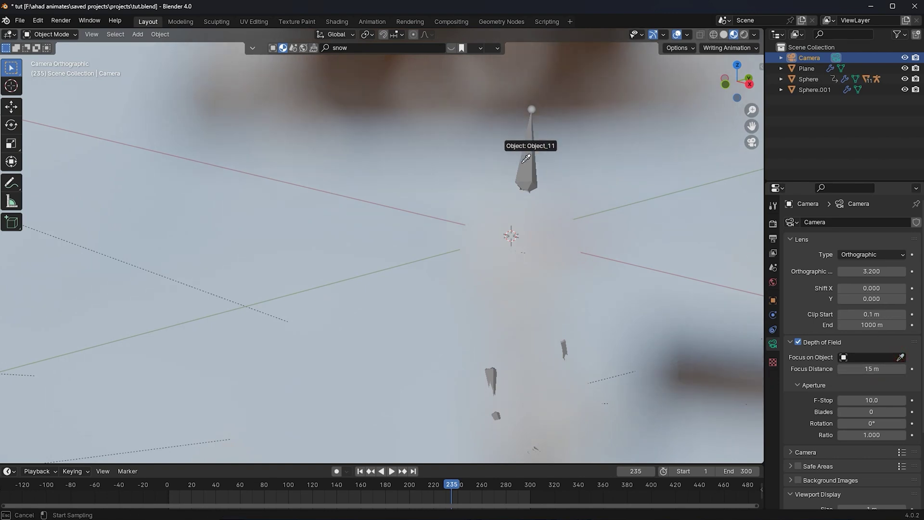
{"action": "left_click", "coordinate": [528, 141]}
{"action": "left_click_drag", "start_coordinate": [873, 413], "coordinate": [914, 413]}
{"action": "left_click", "coordinate": [871, 412]}
{"action": "key", "text": "Escape"}
{"action": "left_click", "coordinate": [871, 412]}
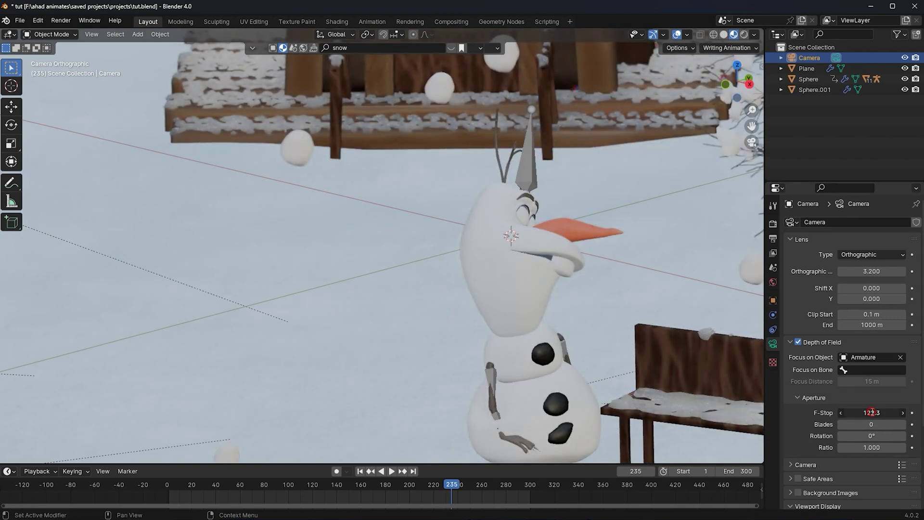
{"action": "type", "text": "20"}
{"action": "key", "text": "Return"}
{"action": "scroll", "coordinate": [534, 299], "scroll_direction": "down", "scroll_amount": 10}
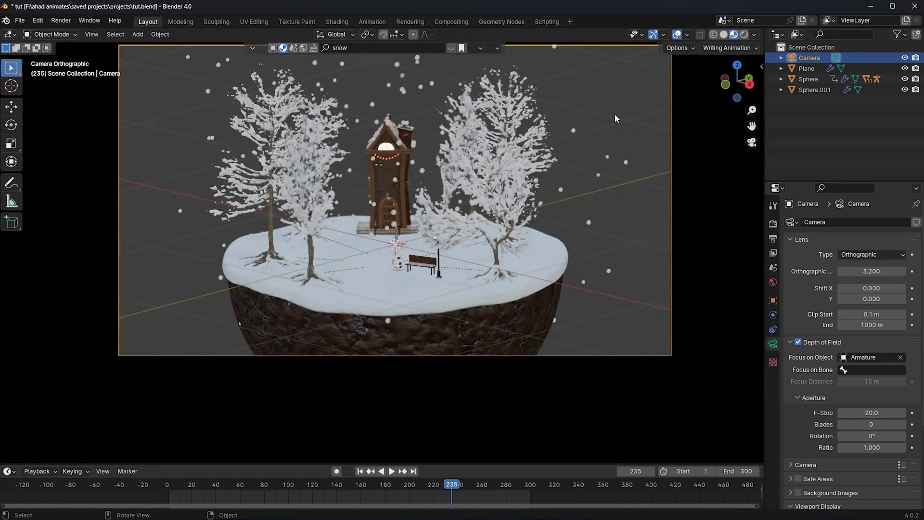
Step: Save the file and play the snow animation in the camera view
{"action": "key", "text": "ctrl+s"}
{"action": "middle_click_drag", "start_coordinate": [372, 221], "coordinate": [368, 247], "text": "shift"}
{"action": "scroll", "coordinate": [368, 247], "scroll_direction": "up", "scroll_amount": 2}
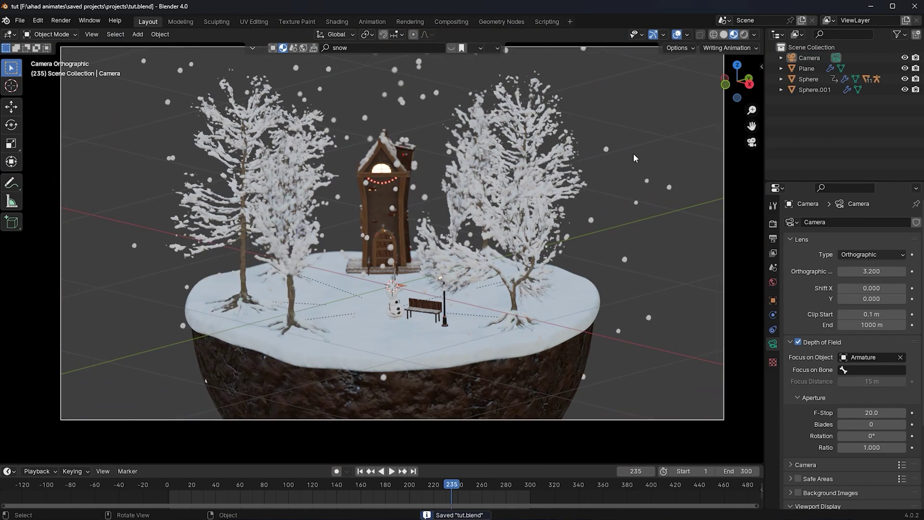
{"action": "key", "text": "space"}
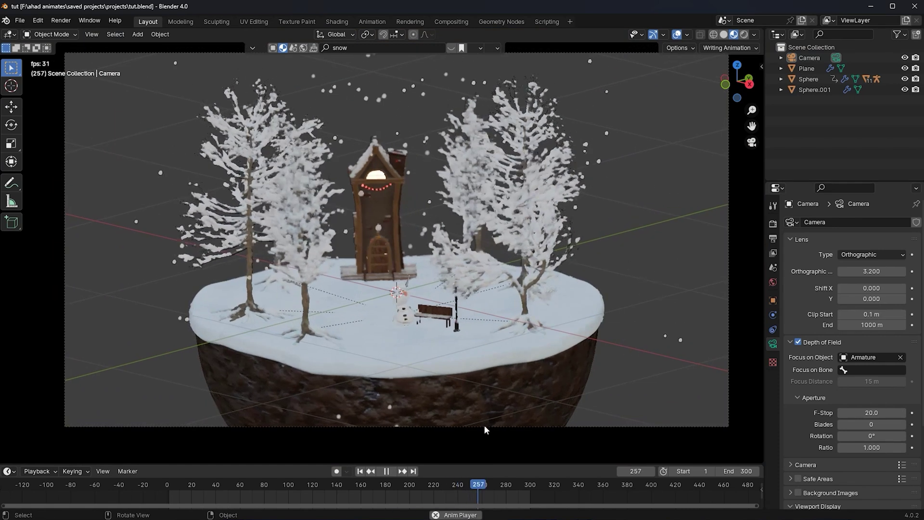
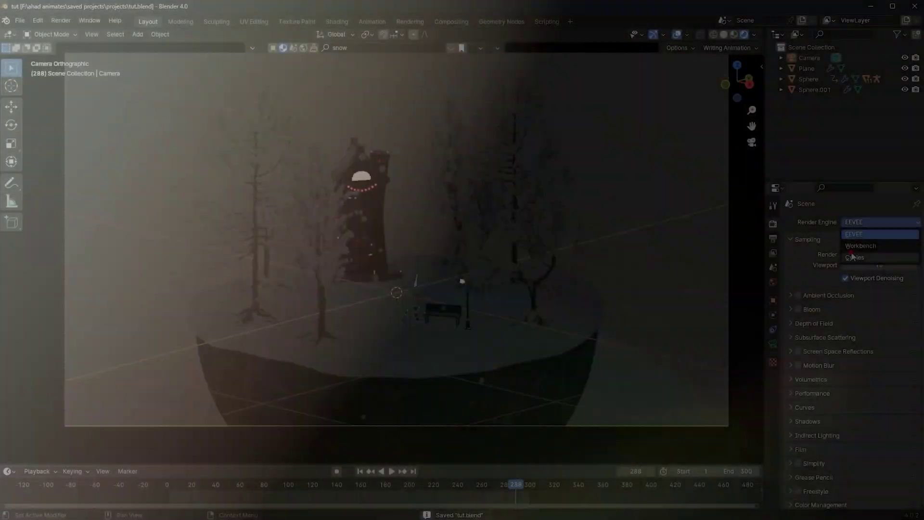
Step: Set the render engine to Cycles with GPU Compute and enable viewport denoising
{"action": "left_click", "coordinate": [851, 257]}
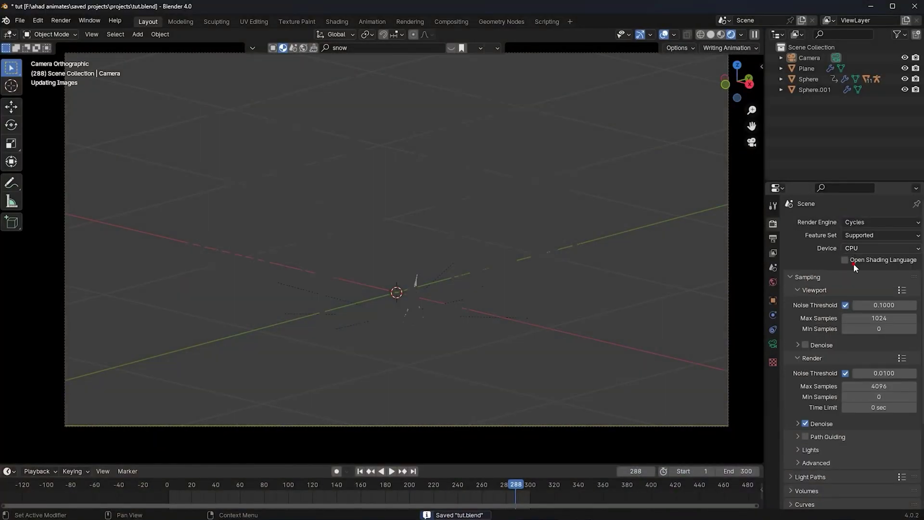
{"action": "left_click", "coordinate": [859, 249]}
{"action": "left_click", "coordinate": [860, 270]}
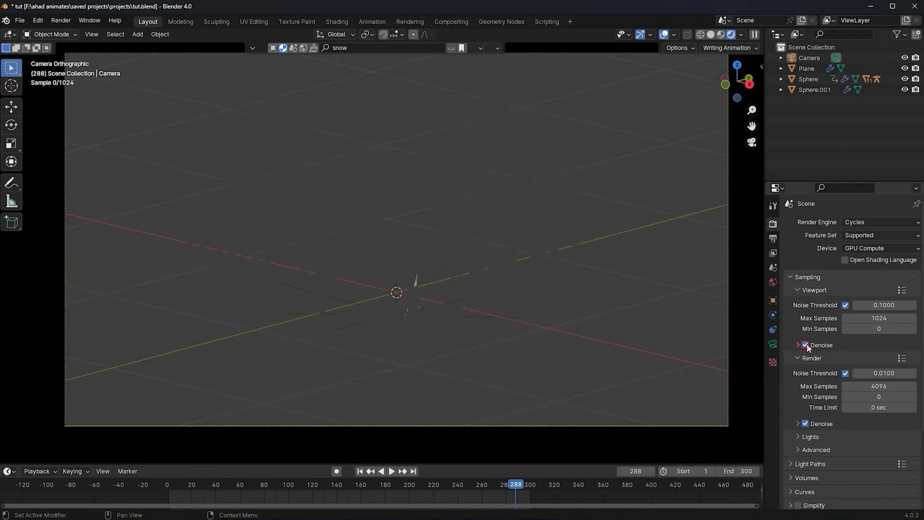
{"action": "left_click", "coordinate": [805, 346]}
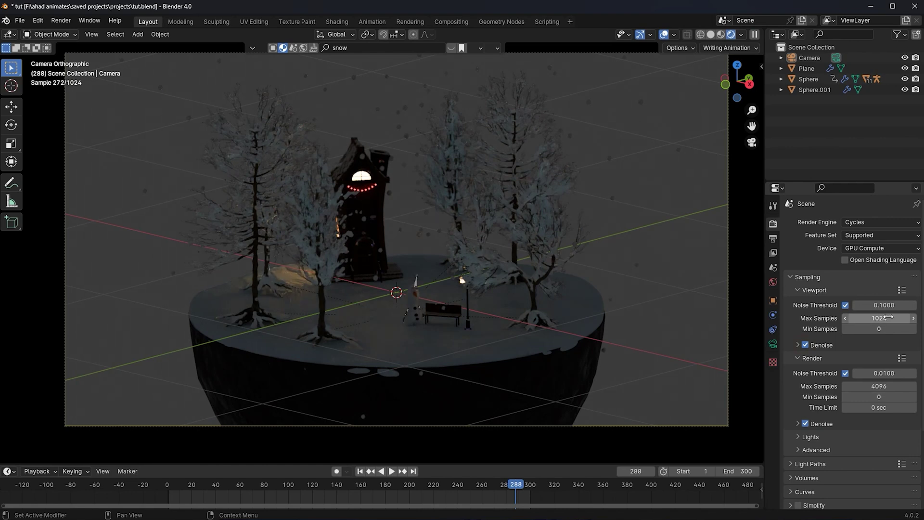
Step: Set the viewport's maximum samples to 50, save the file and check the rendered scene from another angle
{"action": "left_click", "coordinate": [892, 318]}
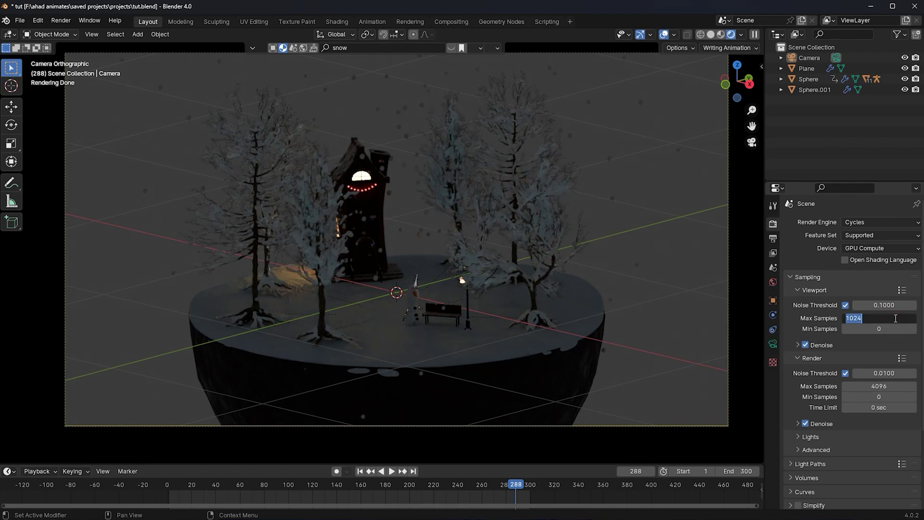
{"action": "type", "text": "50"}
{"action": "key", "text": "Return"}
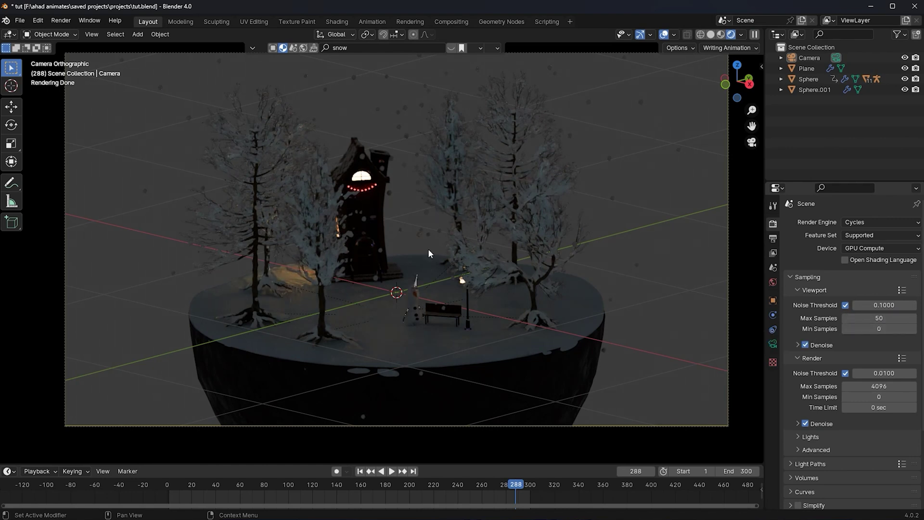
{"action": "key", "text": "ctrl+s"}
{"action": "middle_click_drag", "start_coordinate": [418, 205], "coordinate": [518, 205]}
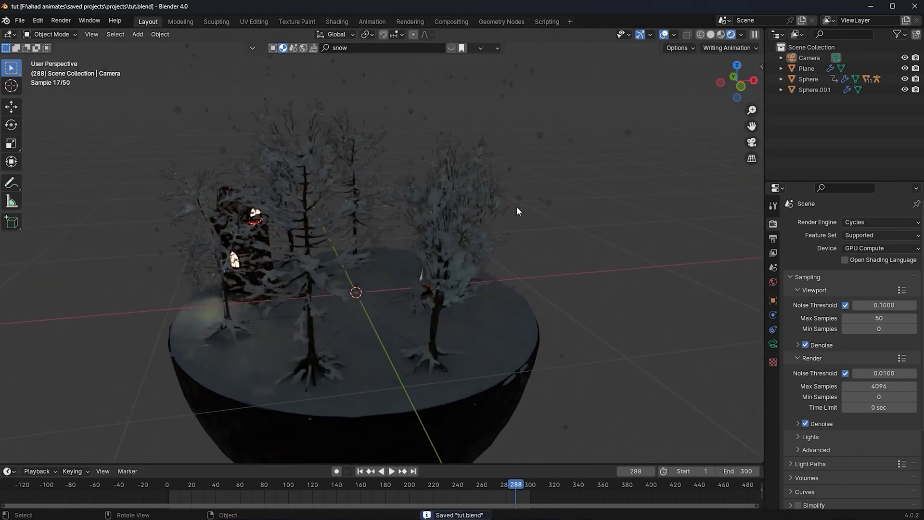
{"action": "key", "text": "KP_0"}
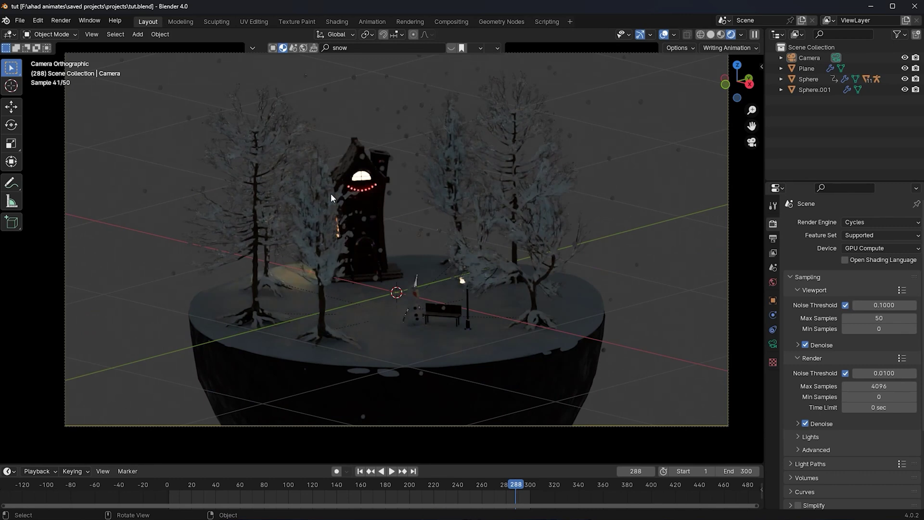
{"action": "key", "text": "shift+a"}
{"action": "key", "text": "Escape"}
{"action": "key", "text": "shift+a"}
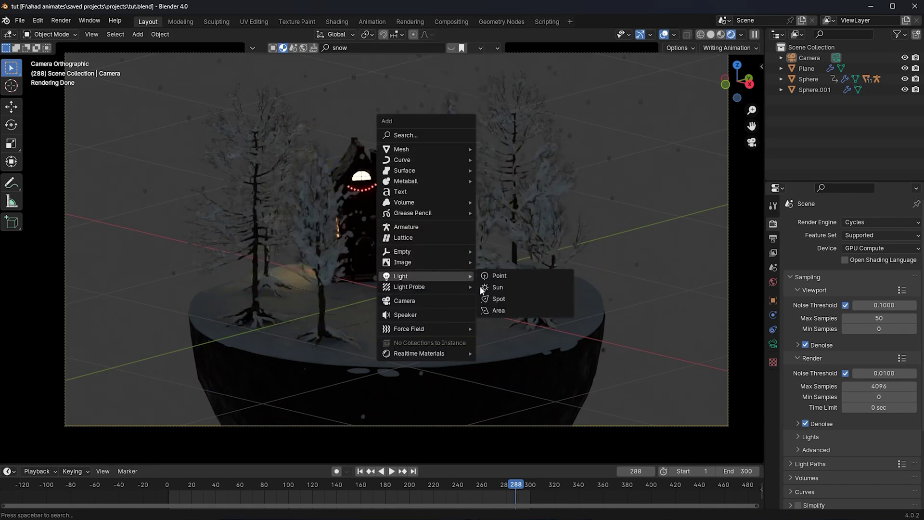
{"action": "key", "text": "Escape"}
Step: Add an area light and raise it along the Z axis to above the trees
{"action": "key", "text": "shift+a"}
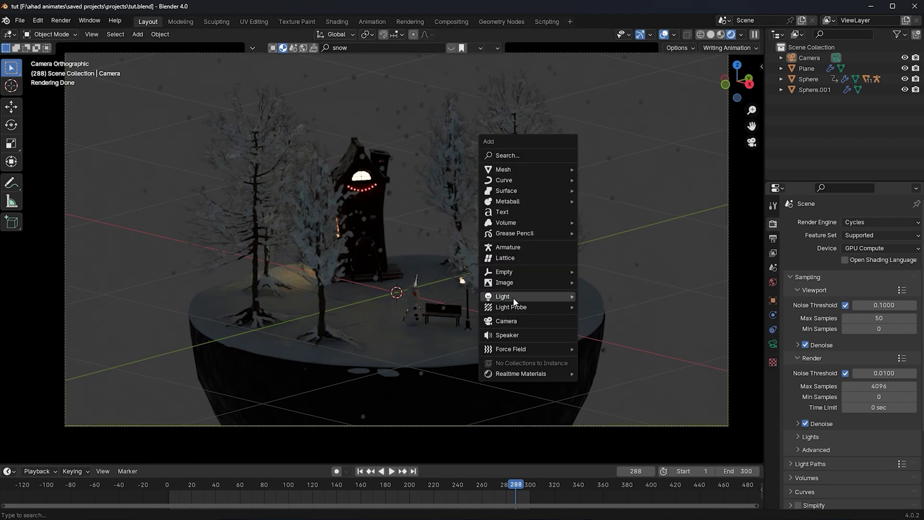
{"action": "mouse_move", "coordinate": [511, 298]}
{"action": "left_click", "coordinate": [607, 332]}
{"action": "key", "text": "g"}
{"action": "key", "text": "z"}
{"action": "scroll", "coordinate": [443, 199], "scroll_direction": "down", "scroll_amount": 2}
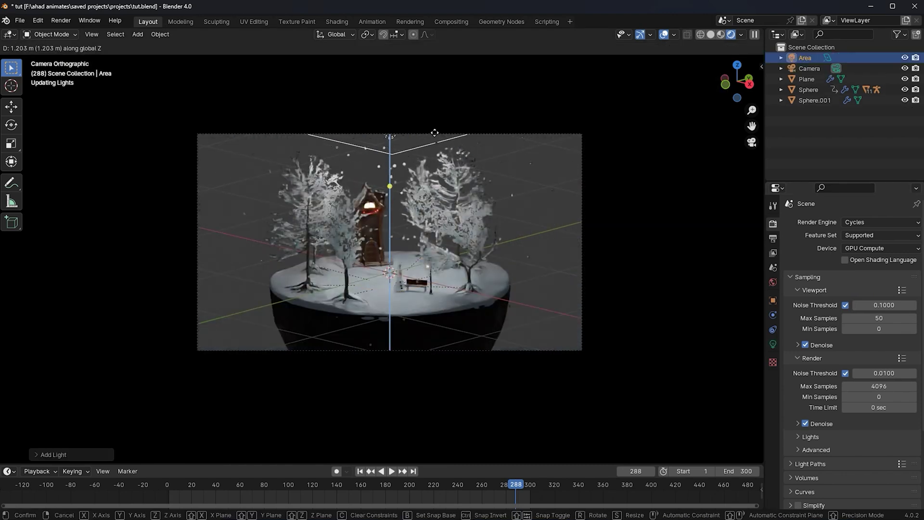
{"action": "left_click", "coordinate": [433, 99]}
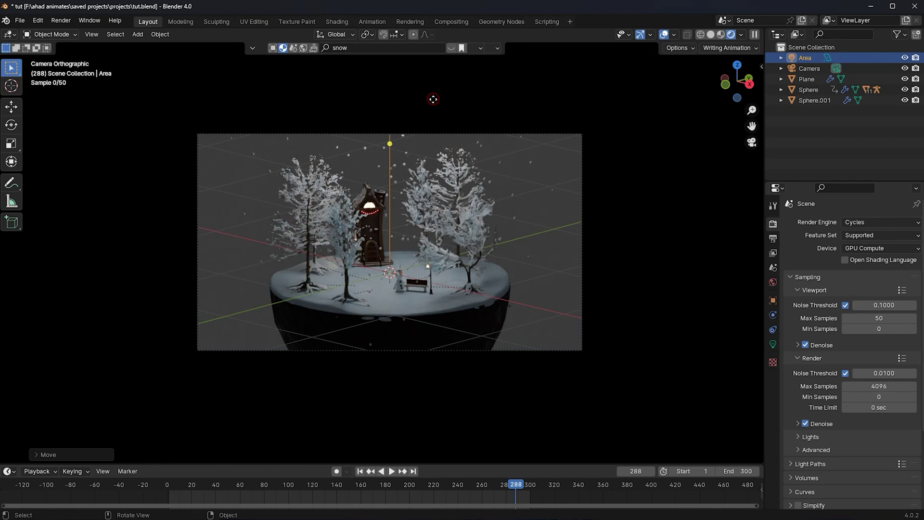
{"action": "right_click", "coordinate": [448, 143]}
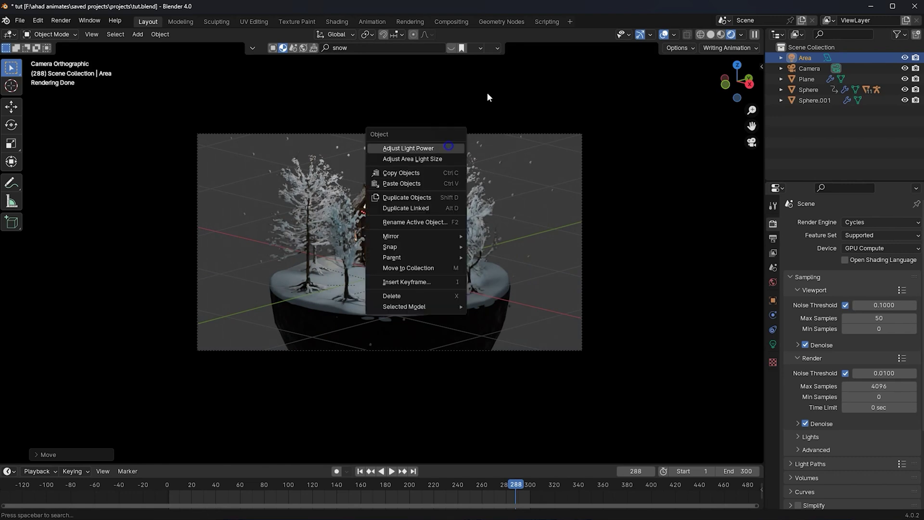
Step: Duplicate the scene's World data-block in the world settings and collapse the Physical Atmosphere section
{"action": "left_click", "coordinate": [772, 282]}
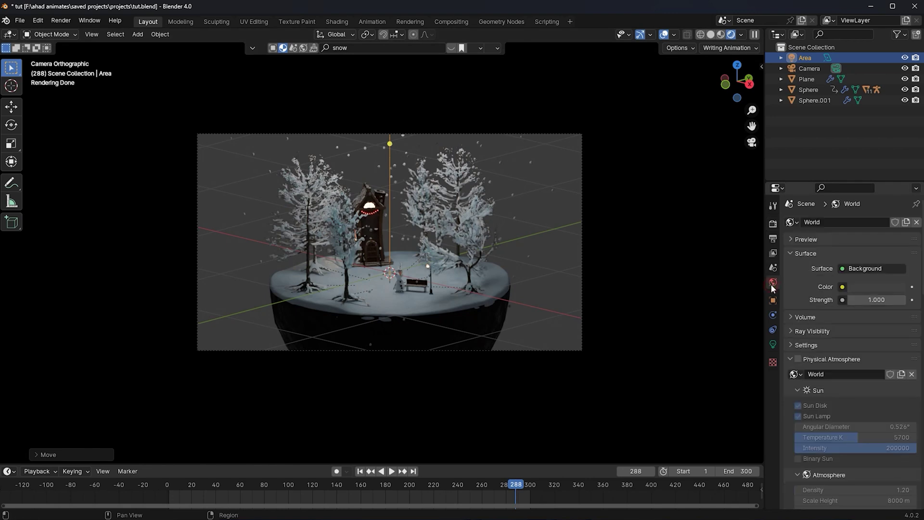
{"action": "left_click", "coordinate": [842, 285]}
{"action": "left_click", "coordinate": [843, 287]}
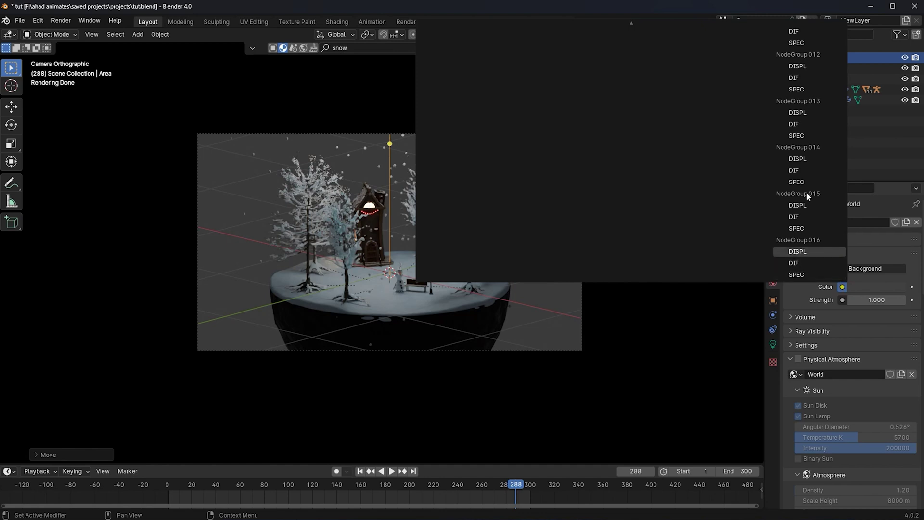
{"action": "left_click", "coordinate": [906, 222]}
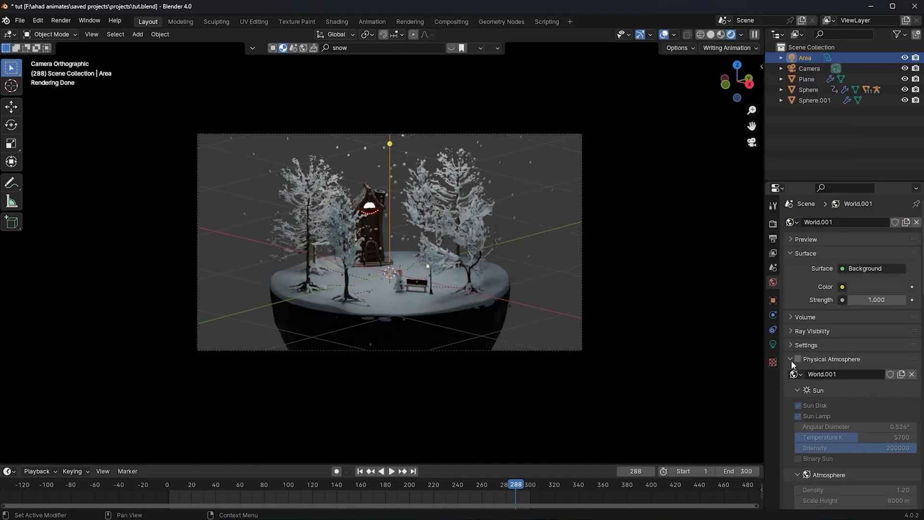
{"action": "left_click", "coordinate": [790, 359]}
Step: Assign a Sky Texture to the world background's color
{"action": "left_click", "coordinate": [842, 286]}
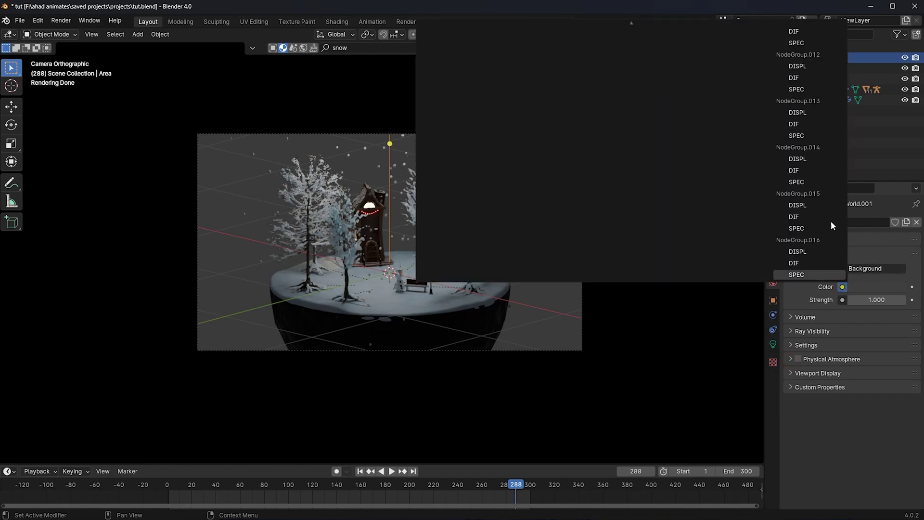
{"action": "scroll", "coordinate": [597, 28], "scroll_direction": "up", "scroll_amount": 10}
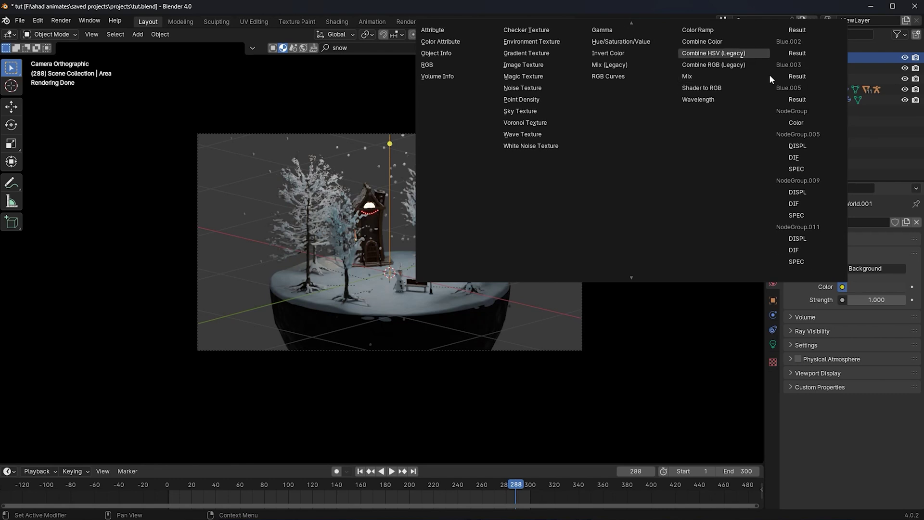
{"action": "scroll", "coordinate": [768, 75], "scroll_direction": "up", "scroll_amount": 1}
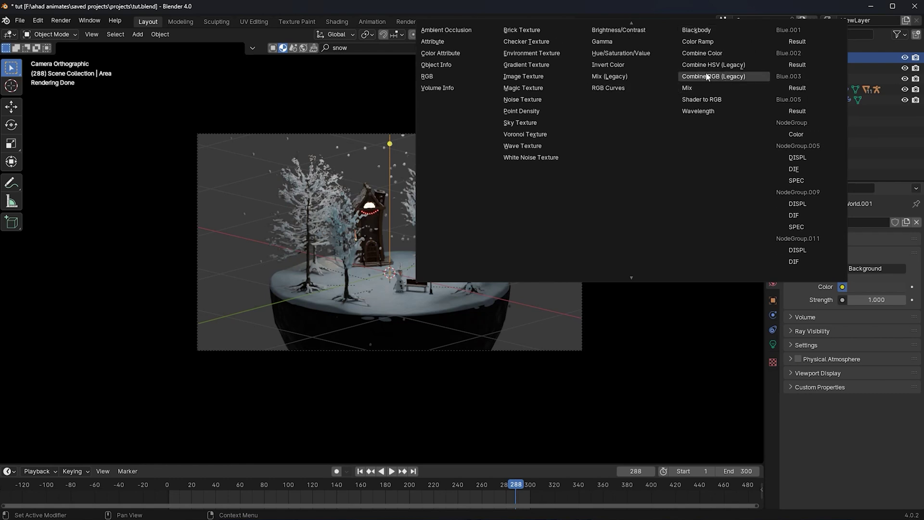
{"action": "left_click", "coordinate": [526, 122]}
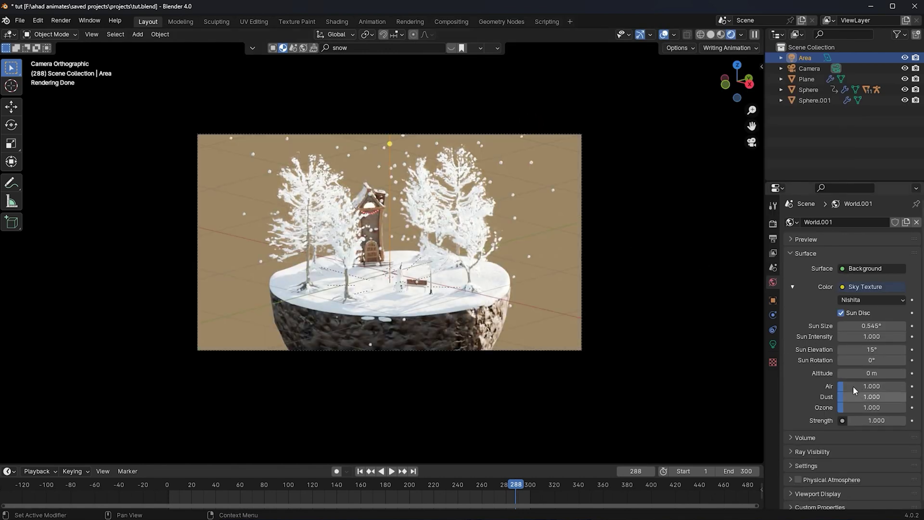
Step: Set the sky's sun rotation to -91.7°, sun elevation to 21.8° and background strength to 0.2, and save the file
{"action": "scroll", "coordinate": [752, 357], "scroll_direction": "up", "scroll_amount": 3}
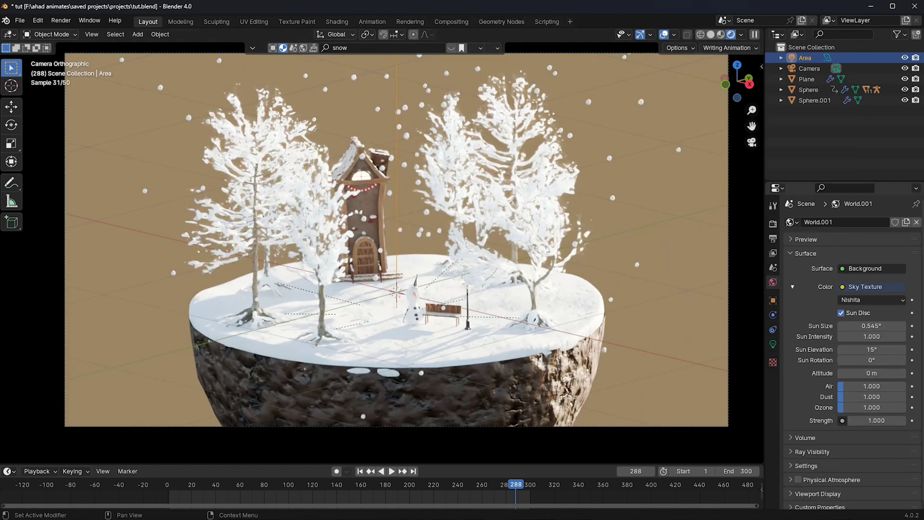
{"action": "left_click_drag", "start_coordinate": [871, 360], "coordinate": [816, 360]}
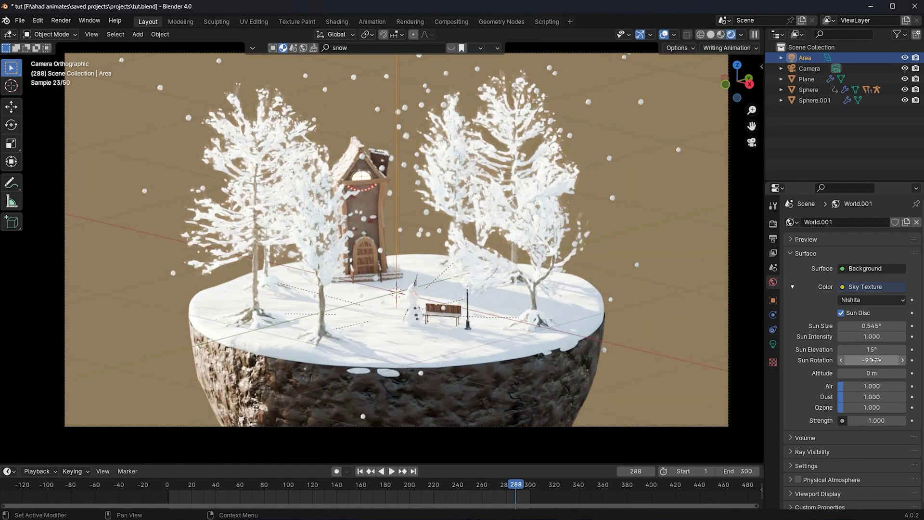
{"action": "left_click", "coordinate": [884, 420]}
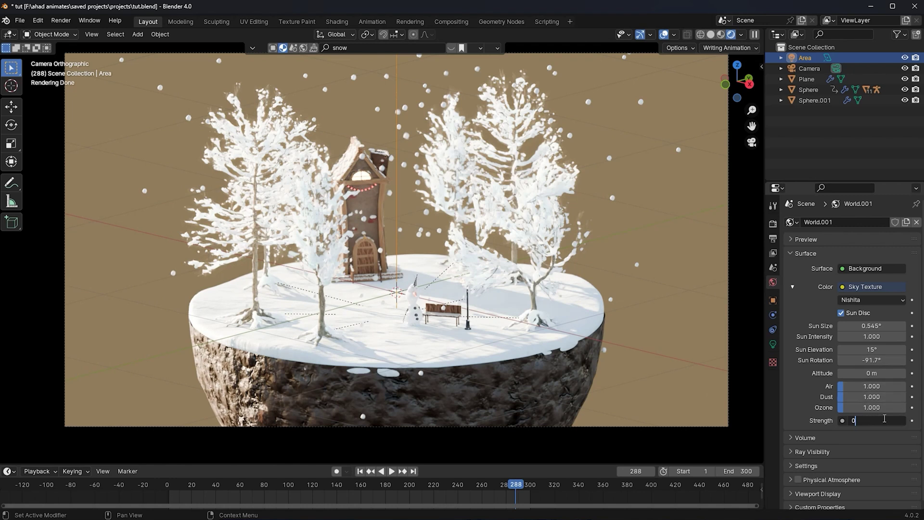
{"action": "key", "text": "Return"}
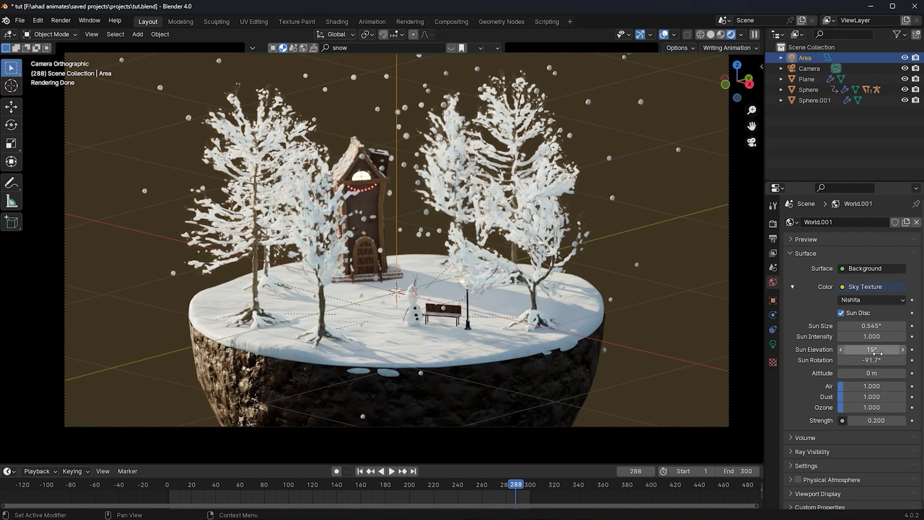
{"action": "left_click_drag", "start_coordinate": [880, 352], "coordinate": [904, 352]}
{"action": "key", "text": "ctrl+s"}
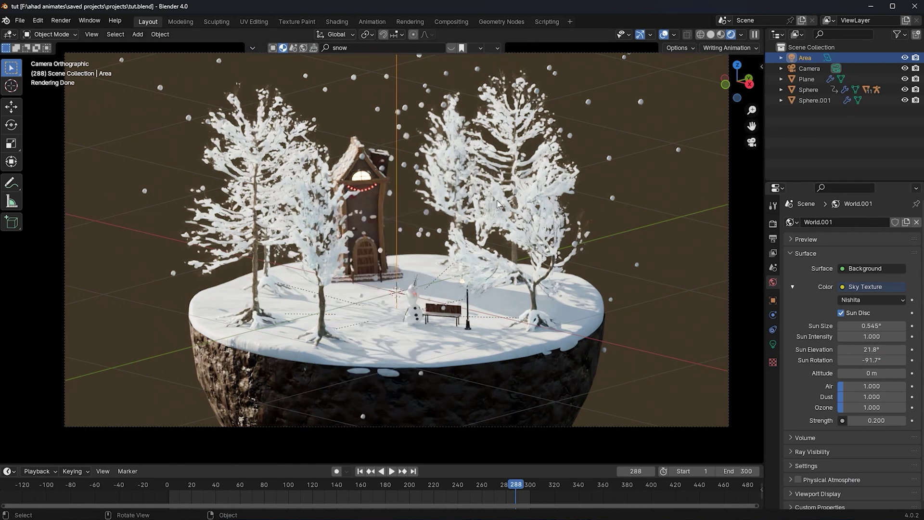
Step: Deselect the light, hide the viewport overlays and check the sky around the globe from outside the camera view
{"action": "left_click", "coordinate": [657, 248]}
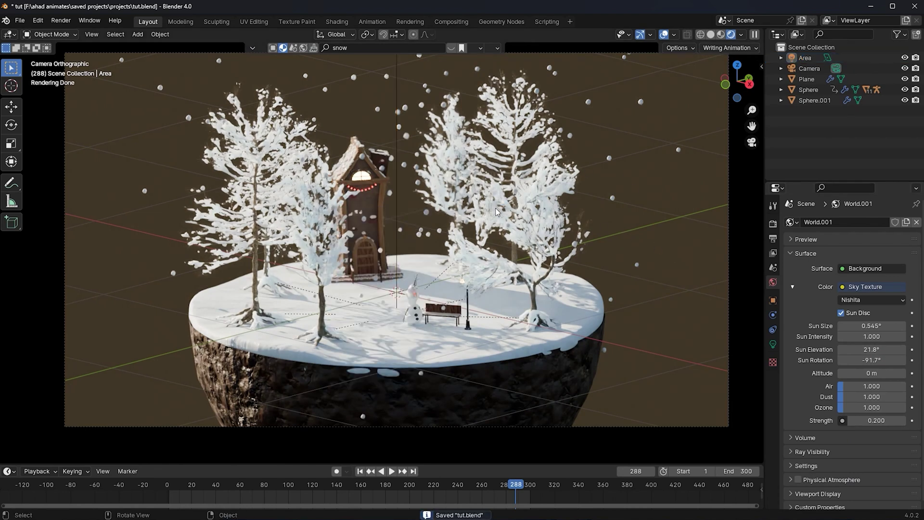
{"action": "left_click", "coordinate": [663, 34]}
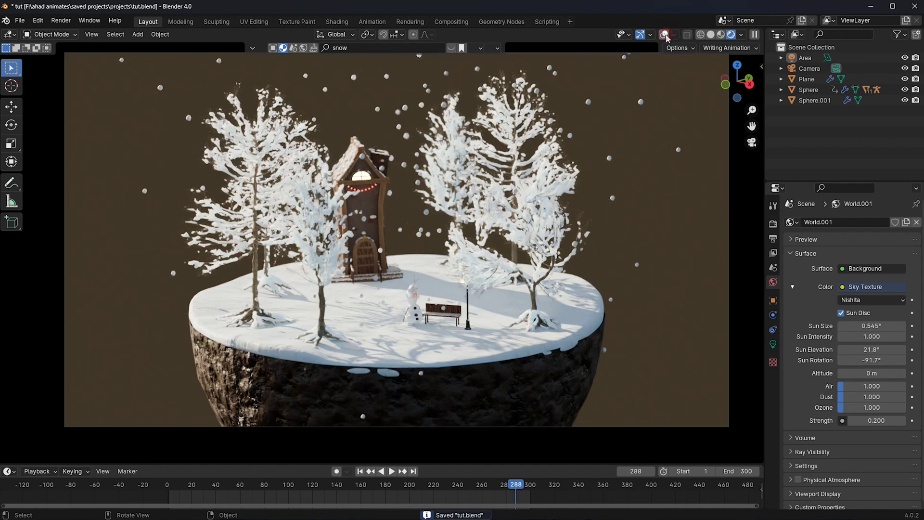
{"action": "scroll", "coordinate": [686, 247], "scroll_direction": "down", "scroll_amount": 2}
{"action": "scroll", "coordinate": [823, 482], "scroll_direction": "down", "scroll_amount": 1}
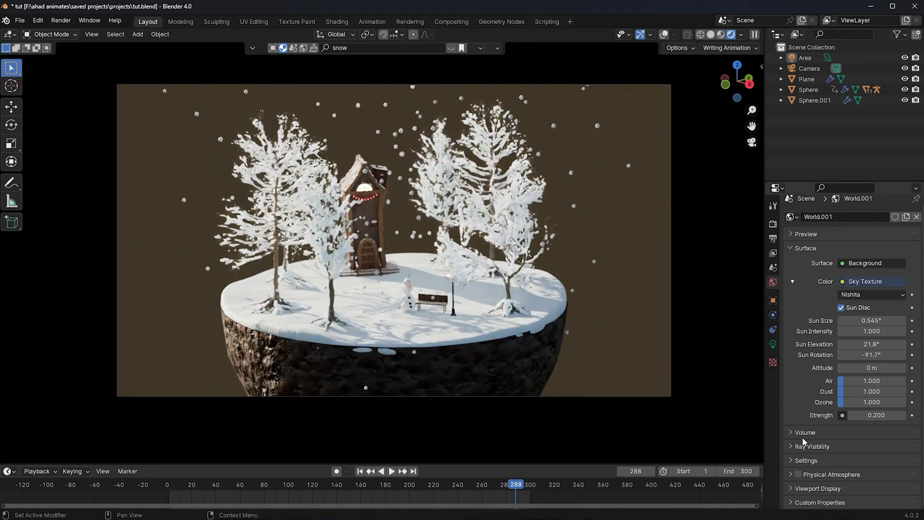
{"action": "middle_click_drag", "start_coordinate": [577, 159], "coordinate": [573, 136]}
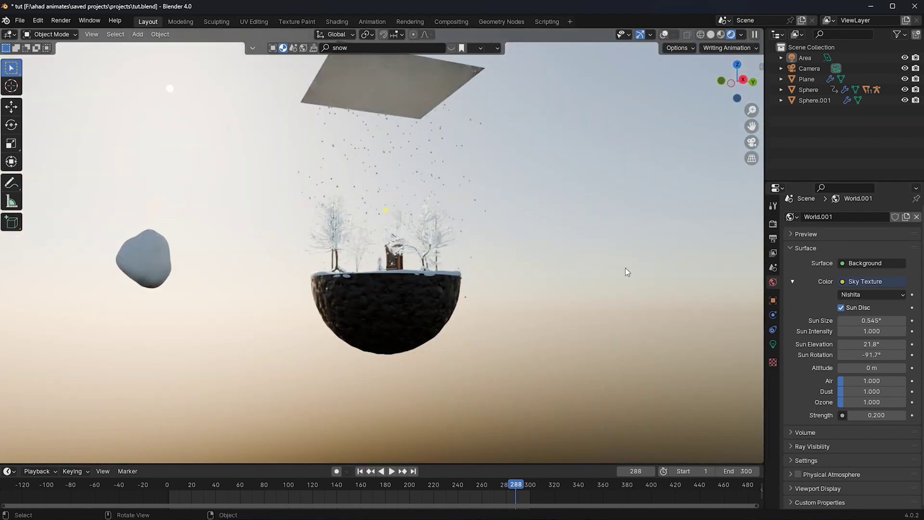
{"action": "middle_click_drag", "start_coordinate": [627, 267], "coordinate": [636, 274]}
{"action": "key", "text": "ctrl+alt+KP_0"}
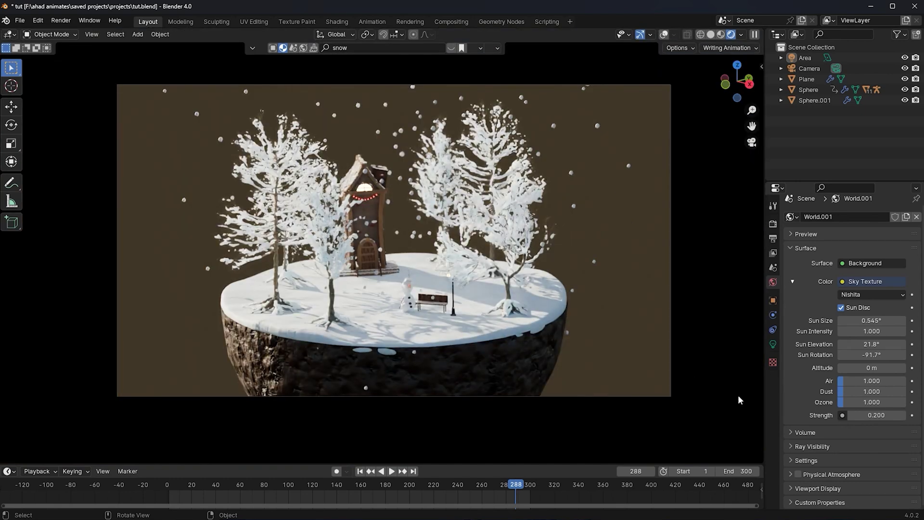
Step: Turn off the world's ray visibility for the camera and check the background from another angle
{"action": "left_click", "coordinate": [812, 446]}
{"action": "scroll", "coordinate": [845, 409], "scroll_direction": "down", "scroll_amount": 3}
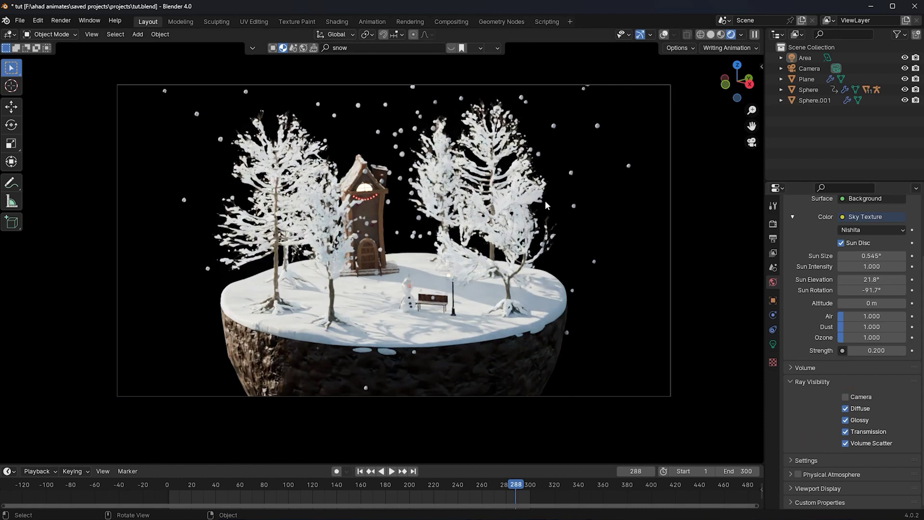
{"action": "middle_click_drag", "start_coordinate": [525, 197], "coordinate": [498, 183]}
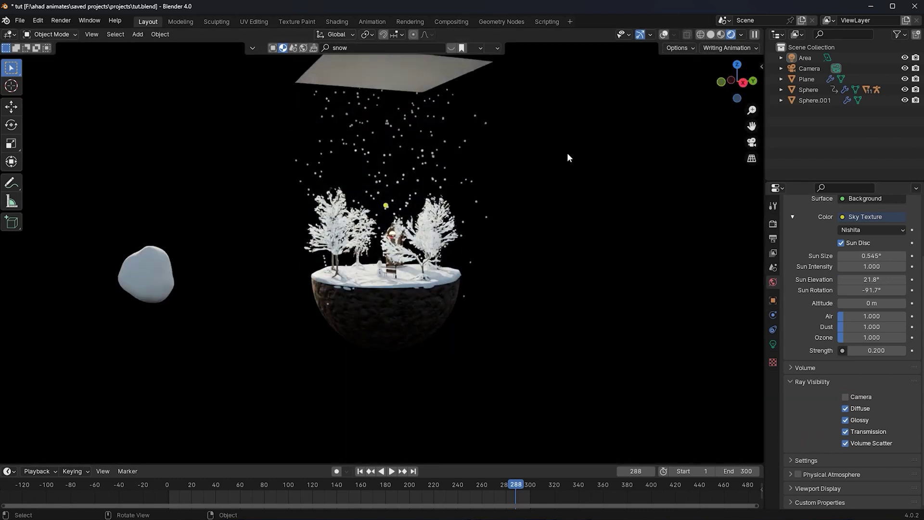
{"action": "key", "text": "KP_0"}
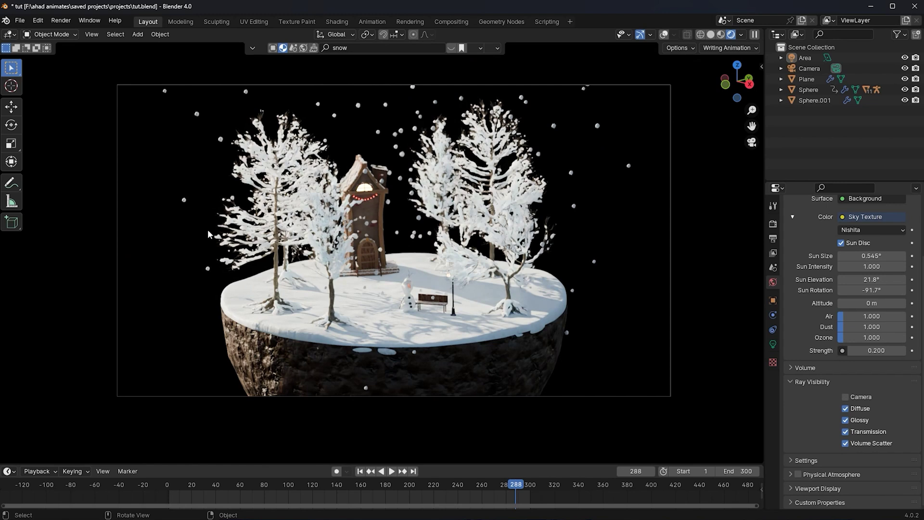
Step: Set the maximum samples for the final render to 100
{"action": "scroll", "coordinate": [207, 235], "scroll_direction": "down", "scroll_amount": 2}
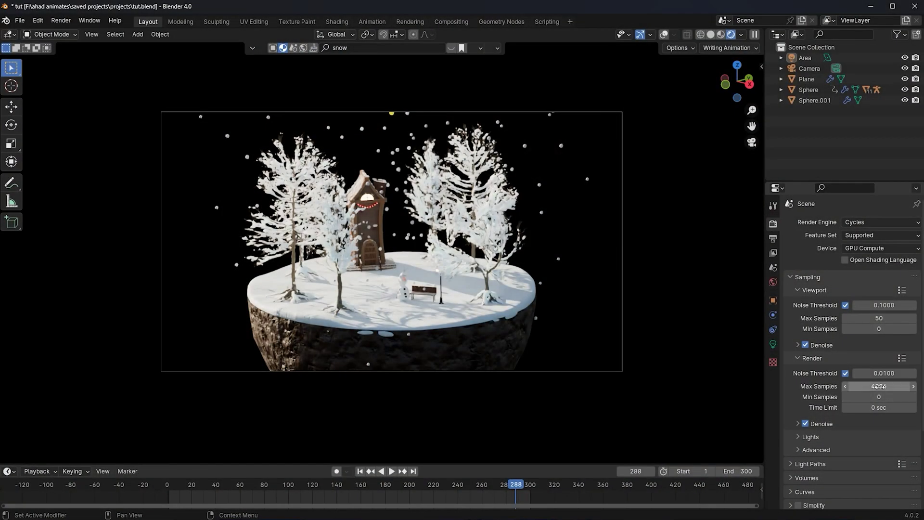
{"action": "left_click", "coordinate": [878, 385]}
{"action": "type", "text": "100"}
{"action": "key", "text": "Return"}
Step: Set the color management look to Medium High Contrast, exposure to 0.764 and gamma to 1.096, and save the file
{"action": "scroll", "coordinate": [857, 402], "scroll_direction": "down", "scroll_amount": 5}
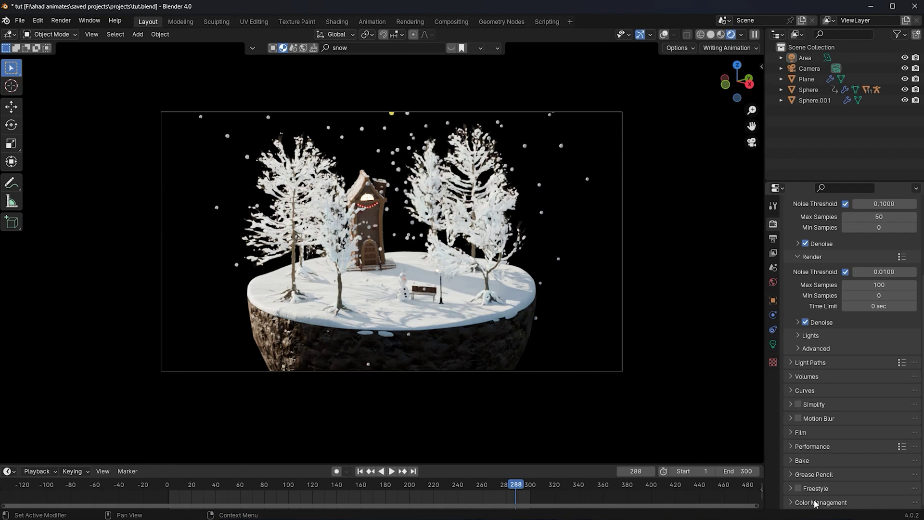
{"action": "scroll", "coordinate": [822, 463], "scroll_direction": "down", "scroll_amount": 5}
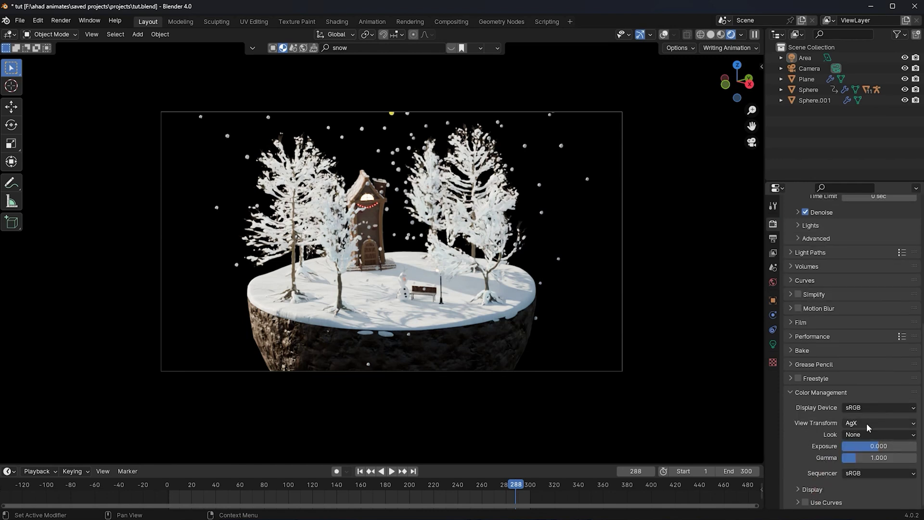
{"action": "left_click", "coordinate": [870, 433]}
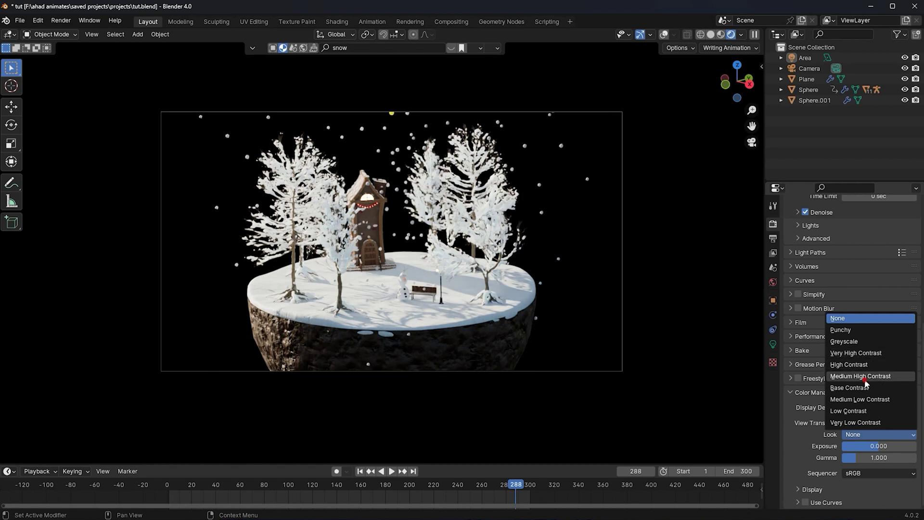
{"action": "left_click", "coordinate": [861, 376]}
{"action": "left_click_drag", "start_coordinate": [879, 446], "coordinate": [896, 446]}
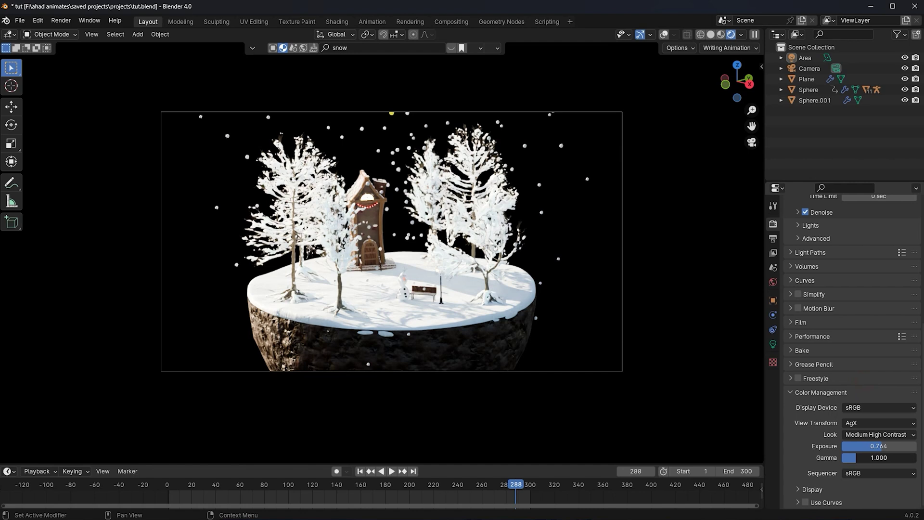
{"action": "key", "text": "ctrl+s"}
Step: Enable motion blur with a shutter of 0.17
{"action": "left_click", "coordinate": [791, 310]}
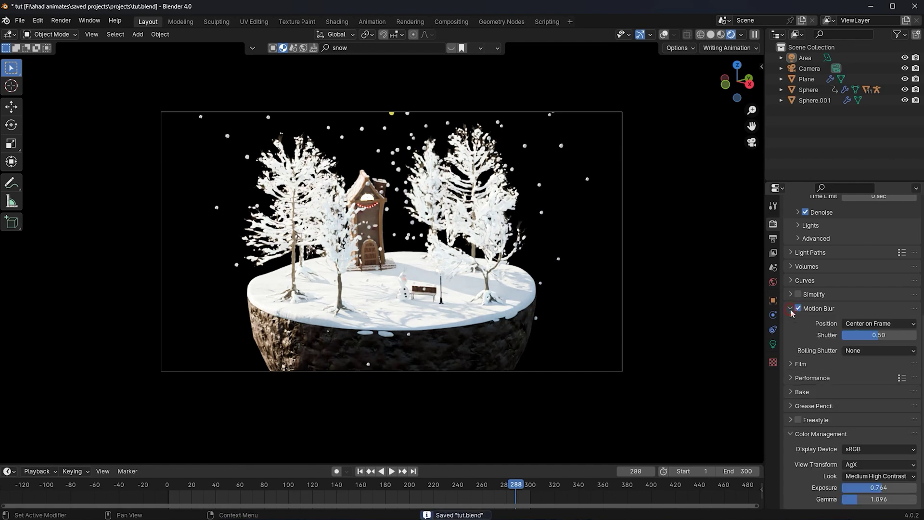
{"action": "left_click_drag", "start_coordinate": [878, 334], "coordinate": [854, 335]}
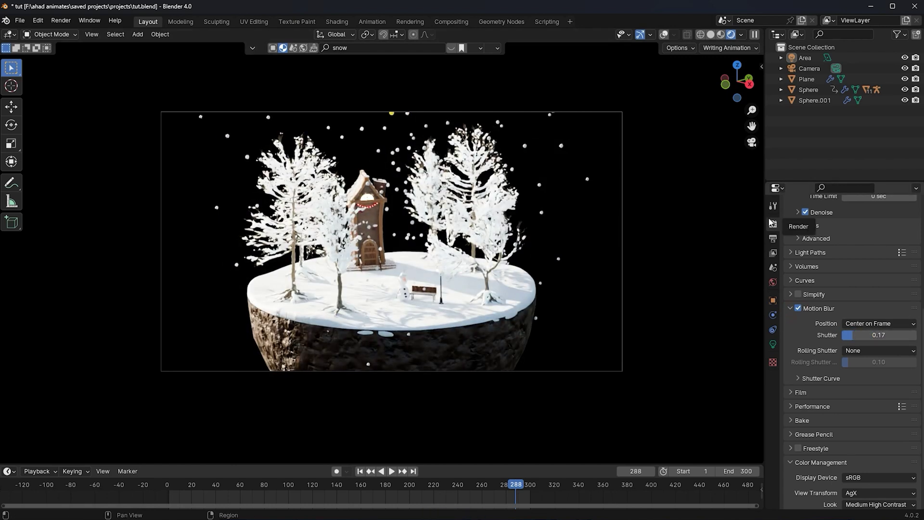
Step: Set the render output's file format to FFmpeg Video
{"action": "left_click", "coordinate": [773, 239]}
{"action": "scroll", "coordinate": [894, 391], "scroll_direction": "up", "scroll_amount": 3}
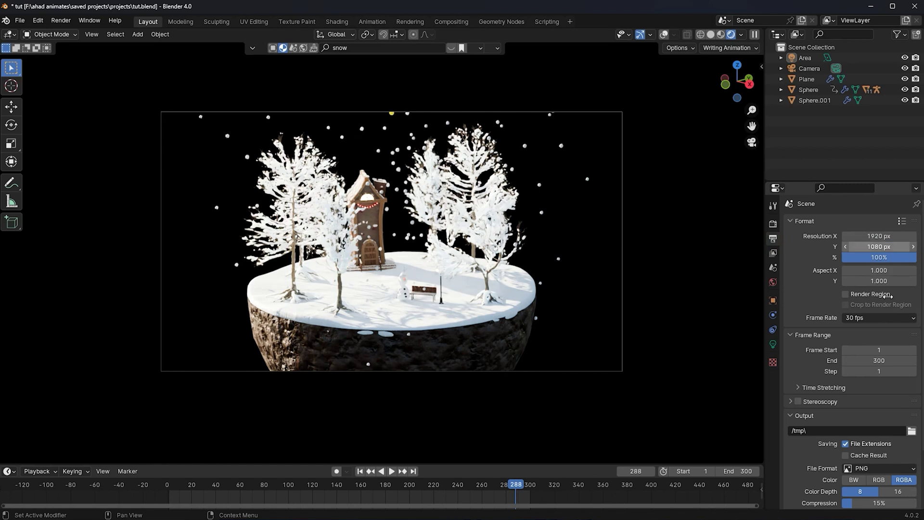
{"action": "scroll", "coordinate": [894, 390], "scroll_direction": "down", "scroll_amount": 3}
{"action": "left_click", "coordinate": [885, 399]}
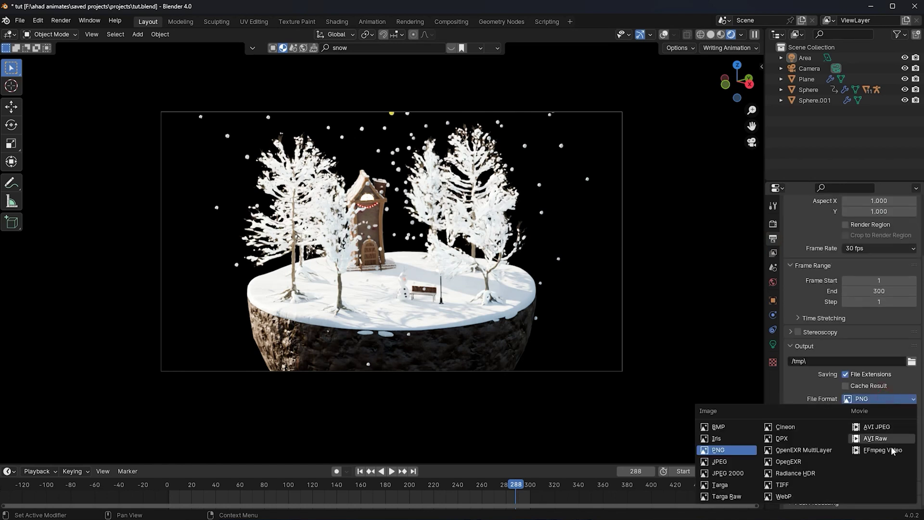
{"action": "left_click", "coordinate": [882, 450]}
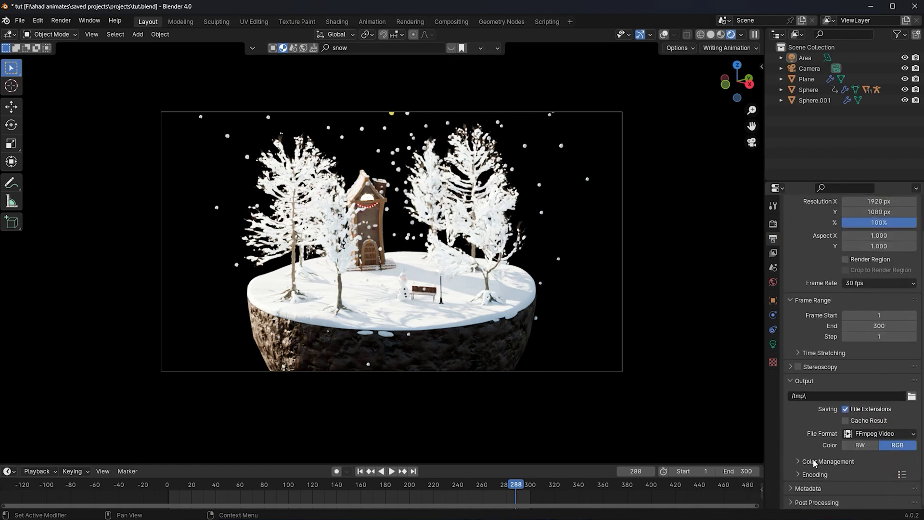
Step: Configure the video encoding with an MPEG-4 container, High Quality output and Realtime encoding speed
{"action": "left_click", "coordinate": [817, 474]}
{"action": "scroll", "coordinate": [825, 435], "scroll_direction": "down", "scroll_amount": 5}
{"action": "left_click", "coordinate": [861, 402]}
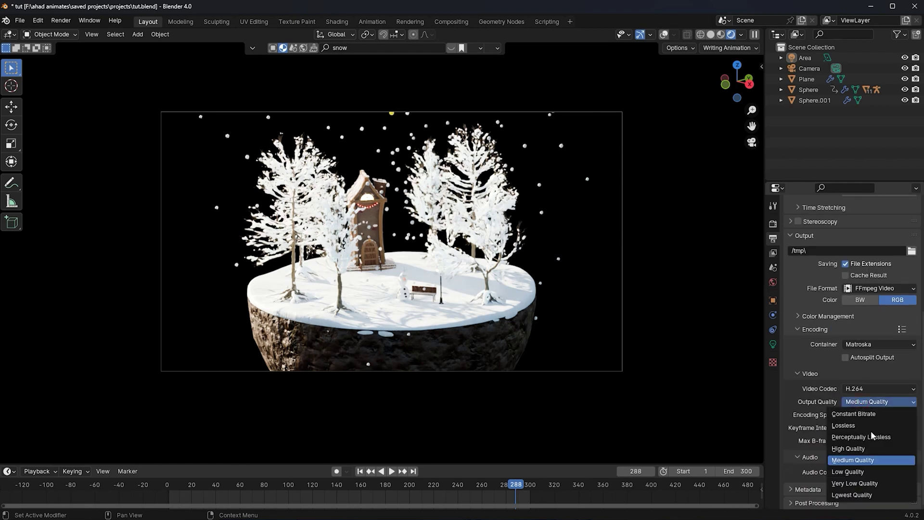
{"action": "left_click", "coordinate": [848, 448]}
{"action": "left_click", "coordinate": [866, 415]}
{"action": "left_click", "coordinate": [865, 453]}
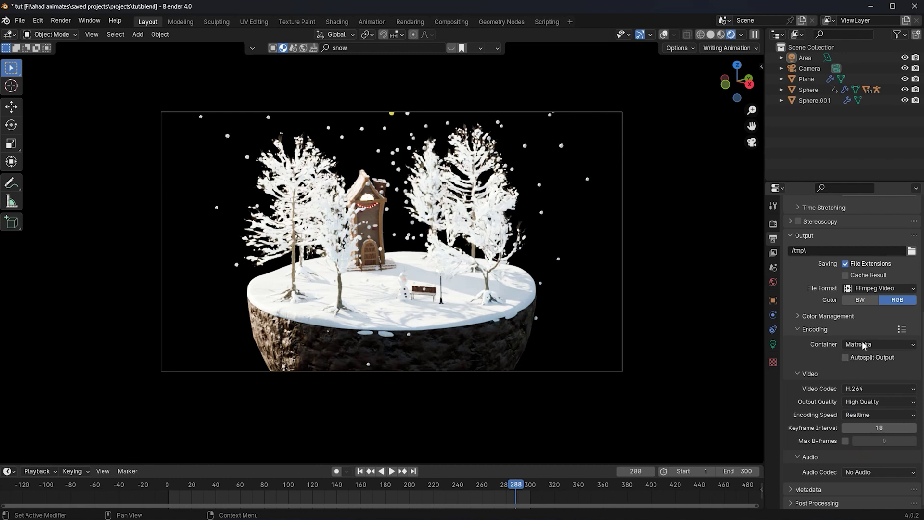
{"action": "left_click", "coordinate": [864, 345]}
{"action": "left_click", "coordinate": [861, 377]}
Step: Set the render output path to a file named srg in the only folder on drive F:
{"action": "scroll", "coordinate": [895, 318], "scroll_direction": "up", "scroll_amount": 3}
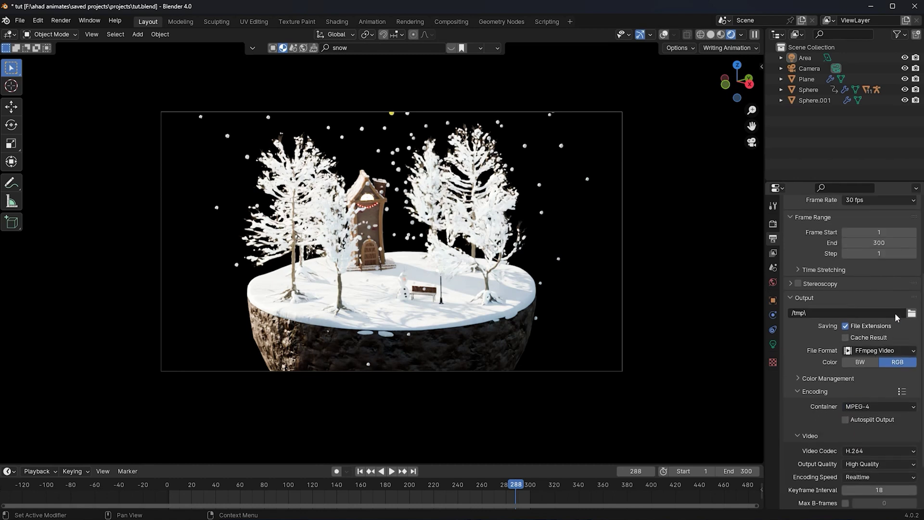
{"action": "scroll", "coordinate": [896, 317], "scroll_direction": "up", "scroll_amount": 1}
{"action": "left_click", "coordinate": [911, 334]}
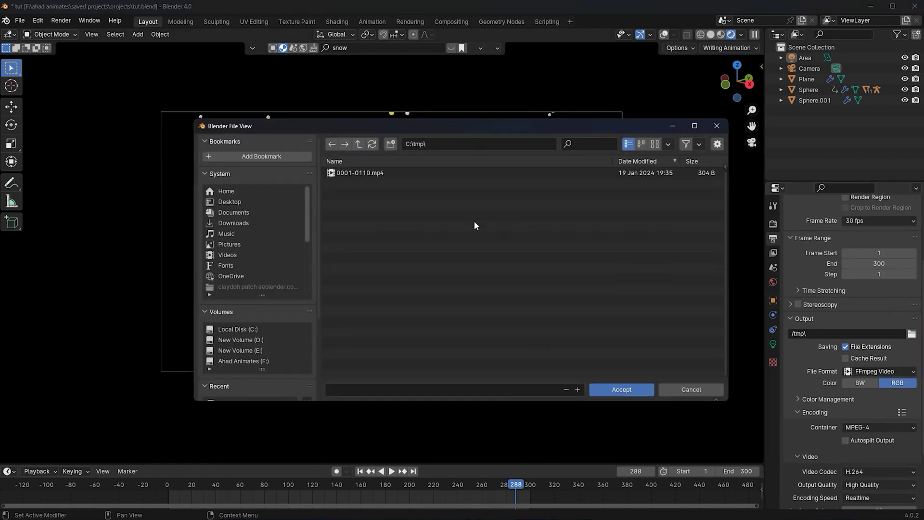
{"action": "left_click", "coordinate": [252, 358]}
{"action": "left_click", "coordinate": [371, 173]}
{"action": "left_click", "coordinate": [519, 390]}
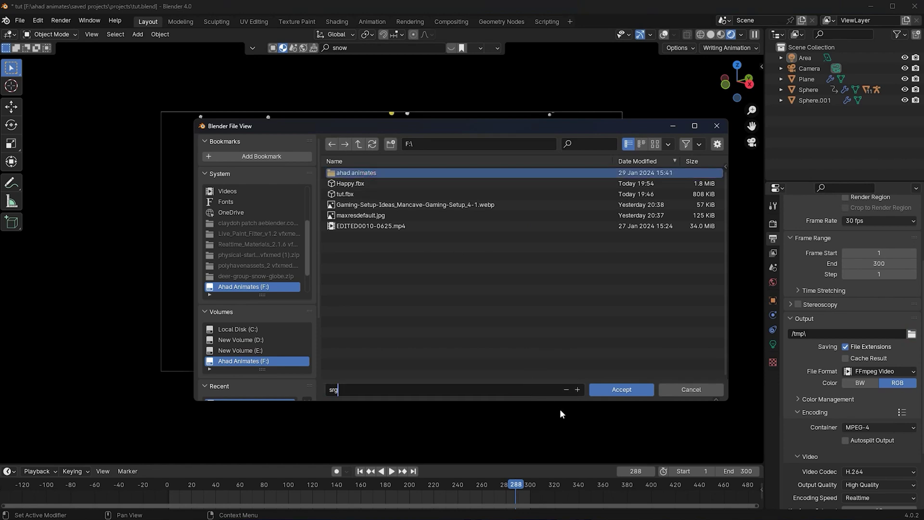
{"action": "left_click", "coordinate": [624, 390]}
{"action": "left_click", "coordinate": [613, 390]}
Step: Review the Cycles render settings, inspect the scene up close in the camera view and save the file
{"action": "scroll", "coordinate": [824, 346], "scroll_direction": "up", "scroll_amount": 5}
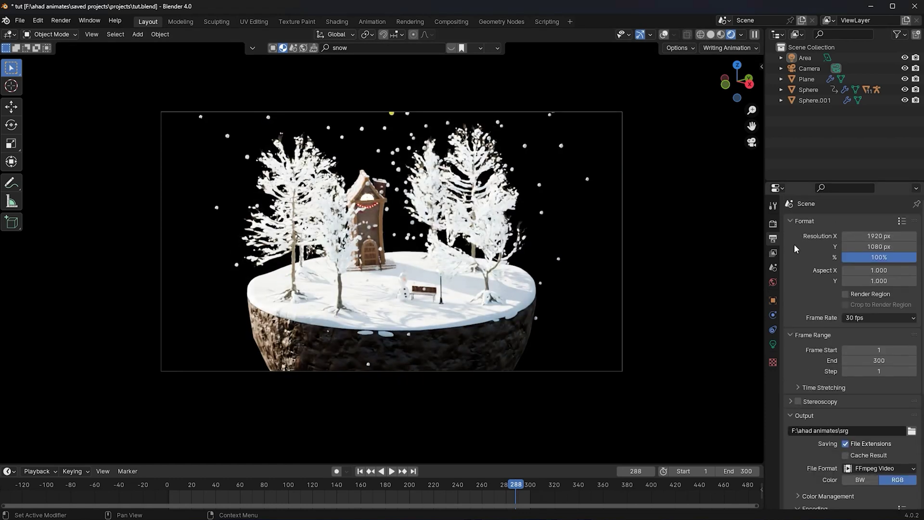
{"action": "left_click", "coordinate": [773, 224]}
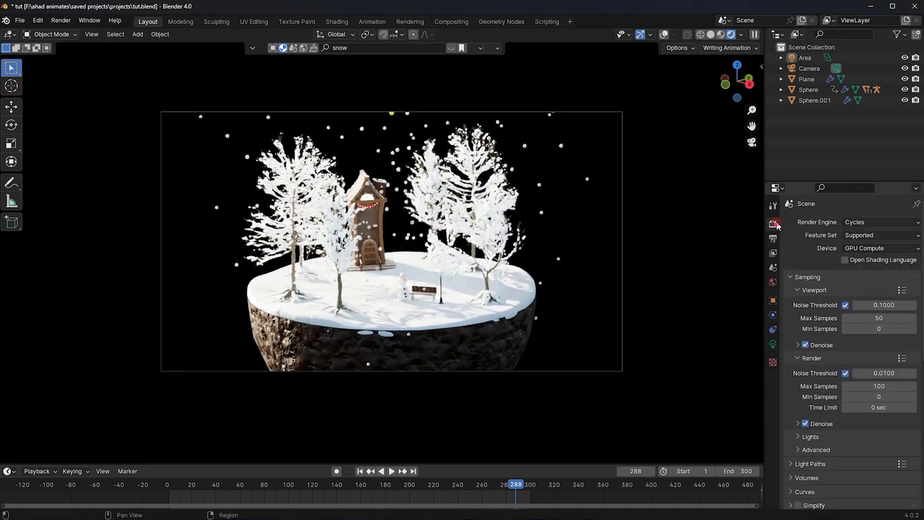
{"action": "scroll", "coordinate": [402, 227], "scroll_direction": "up", "scroll_amount": 2}
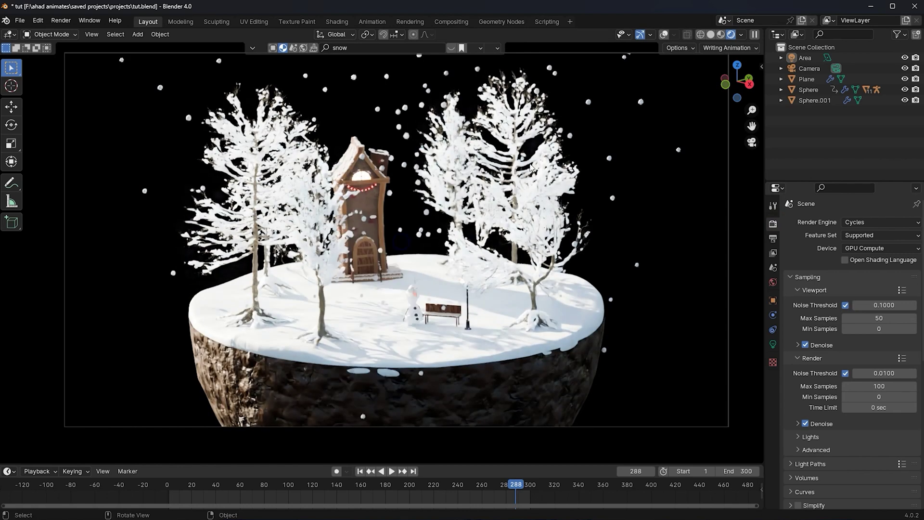
{"action": "scroll", "coordinate": [528, 167], "scroll_direction": "up", "scroll_amount": 2}
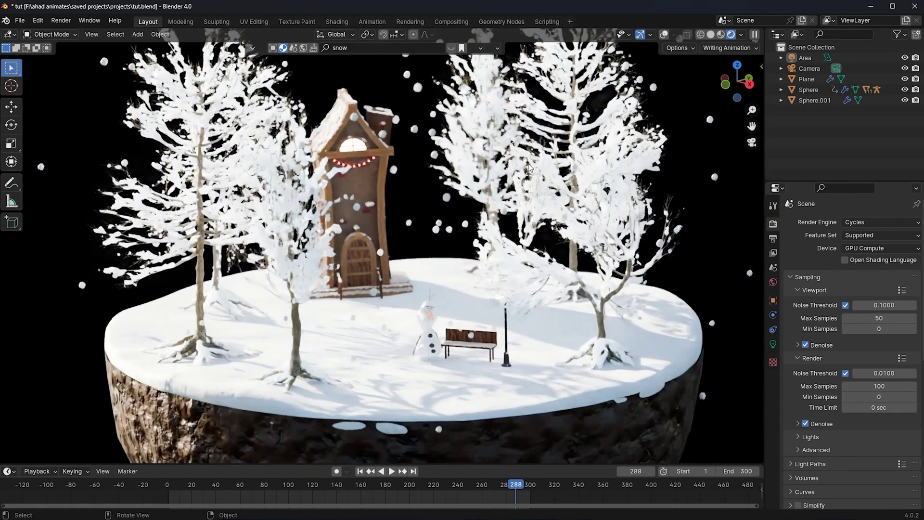
{"action": "scroll", "coordinate": [425, 214], "scroll_direction": "down", "scroll_amount": 2}
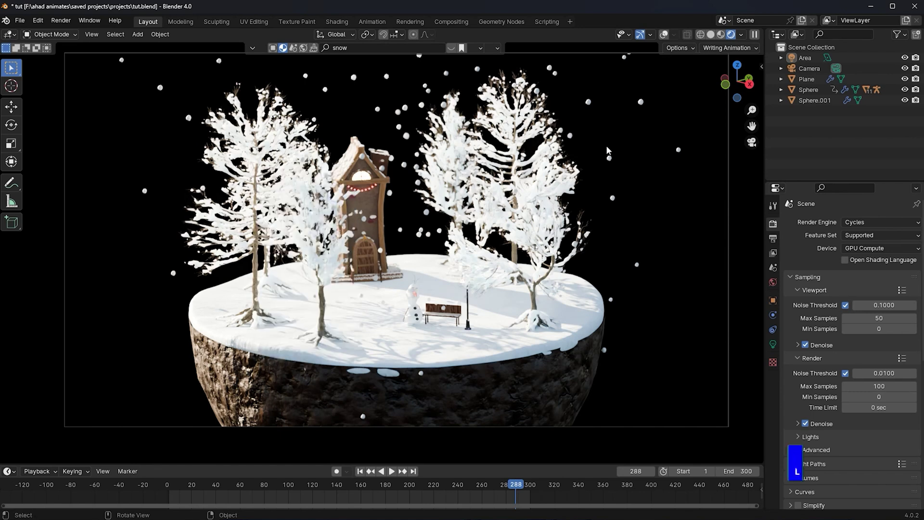
{"action": "key", "text": "ctrl+s"}
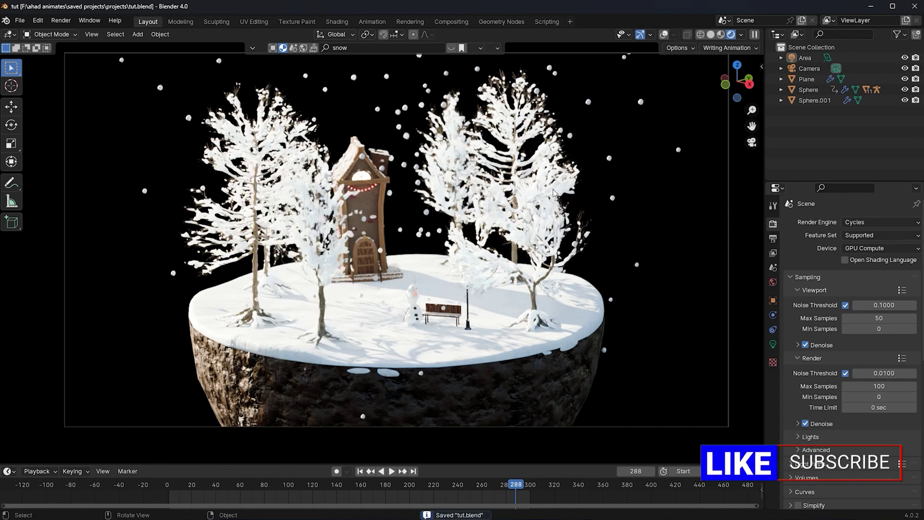